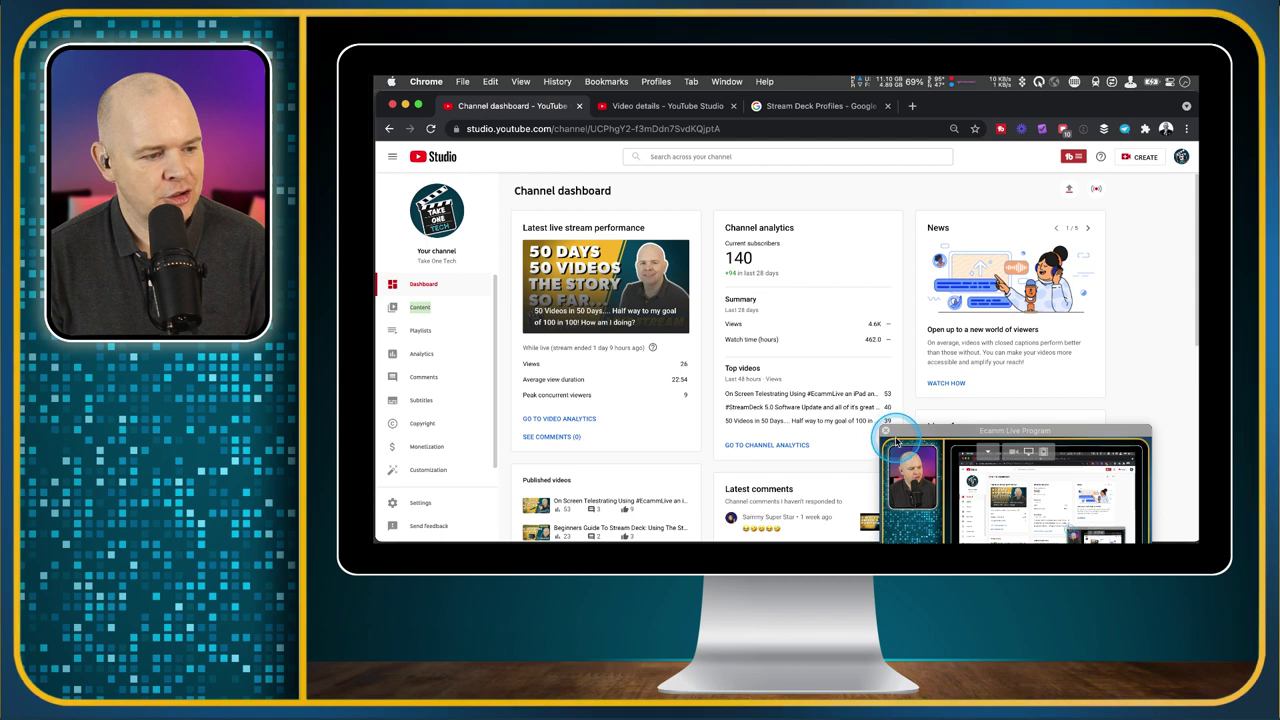
Step: Start a new video upload from the channel dashboard and add the file Test Recording.mp4
{"action": "left_click_drag", "start_coordinate": [897, 432], "coordinate": [1000, 400]}
{"action": "left_click", "coordinate": [990, 396]}
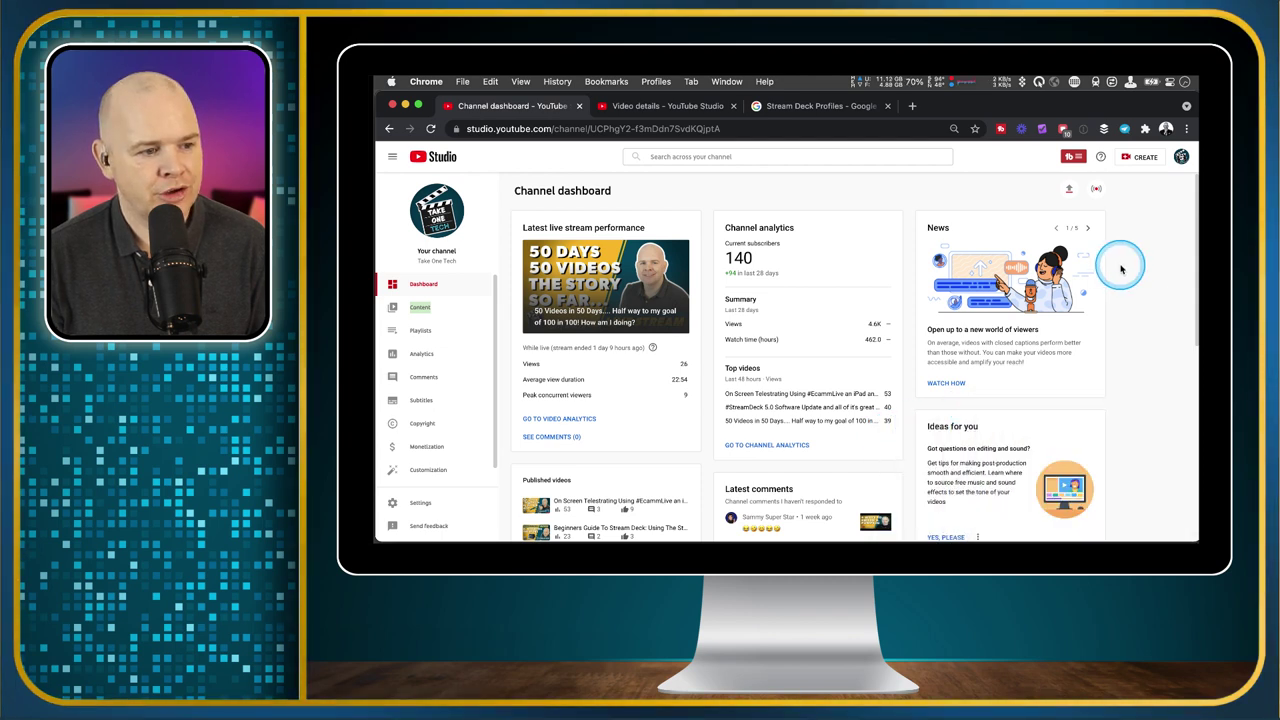
{"action": "left_click", "coordinate": [1143, 164]}
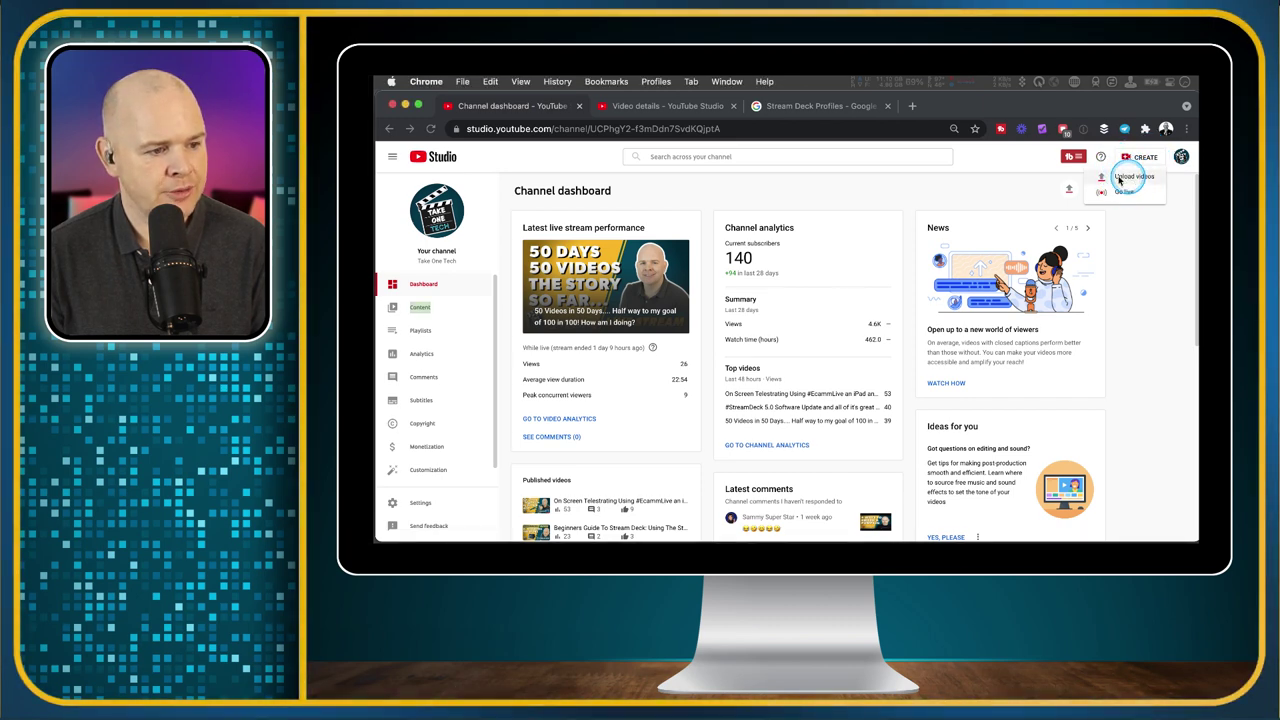
{"action": "left_click", "coordinate": [1119, 181]}
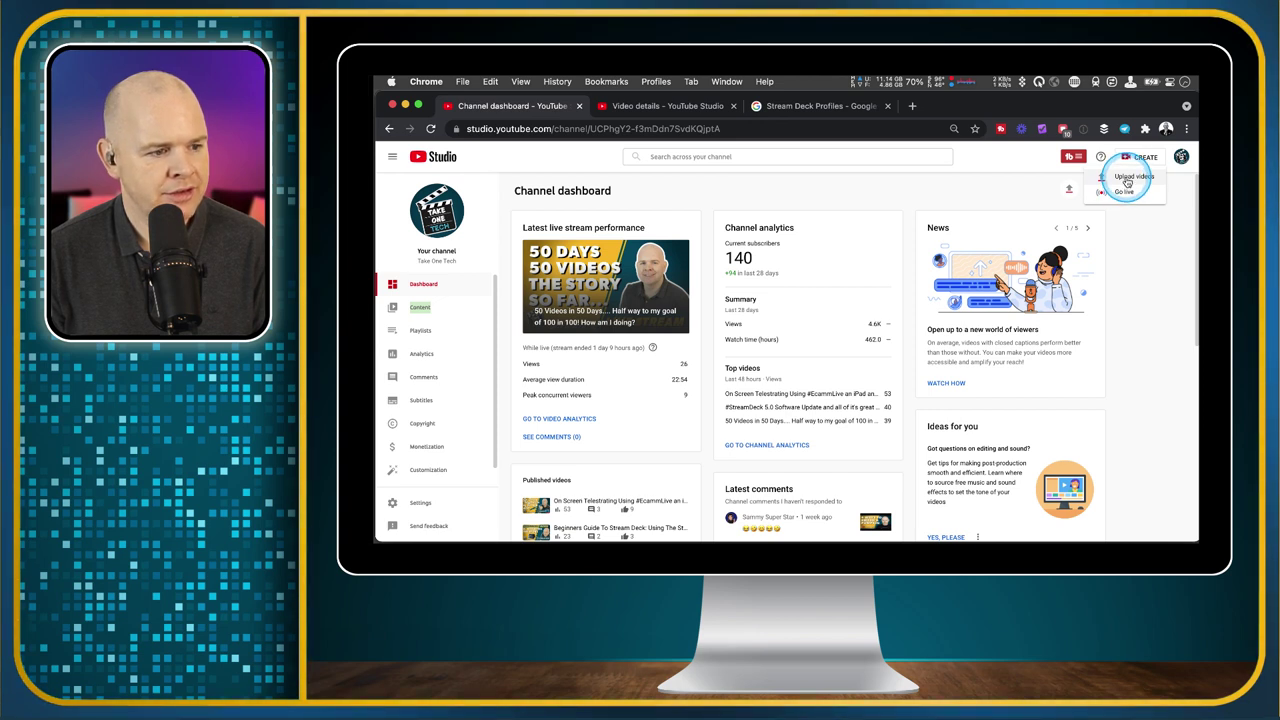
{"action": "left_click", "coordinate": [1104, 180]}
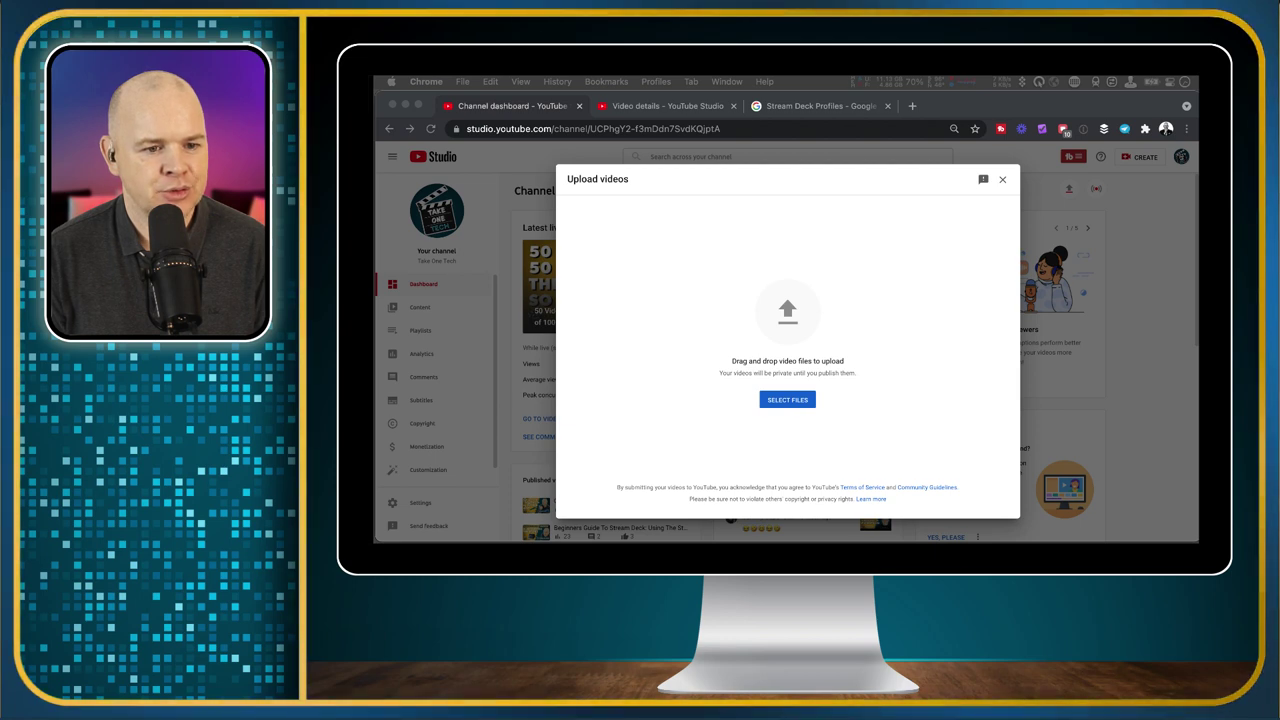
{"action": "left_click_drag", "start_coordinate": [884, 428], "coordinate": [776, 318]}
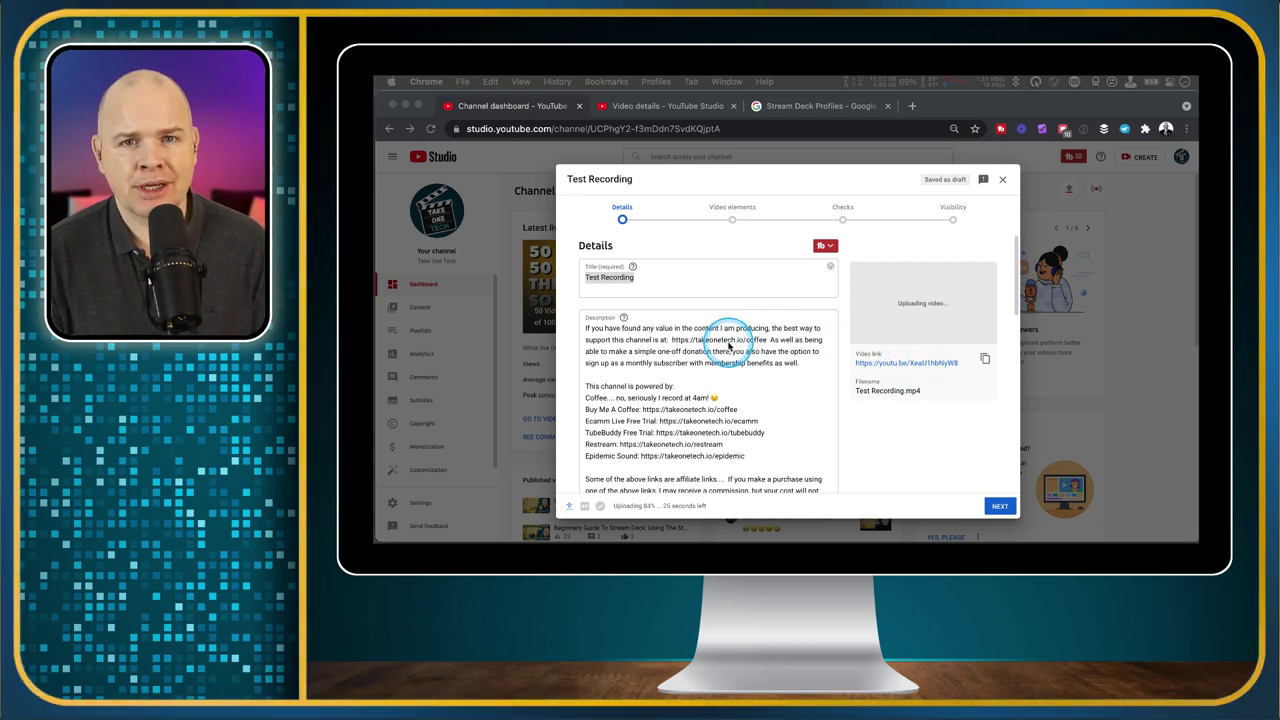
Step: Review the default description text filled in for the uploaded video, including its links and affiliate notice
{"action": "scroll", "coordinate": [749, 383], "scroll_direction": "down", "scroll_amount": 1}
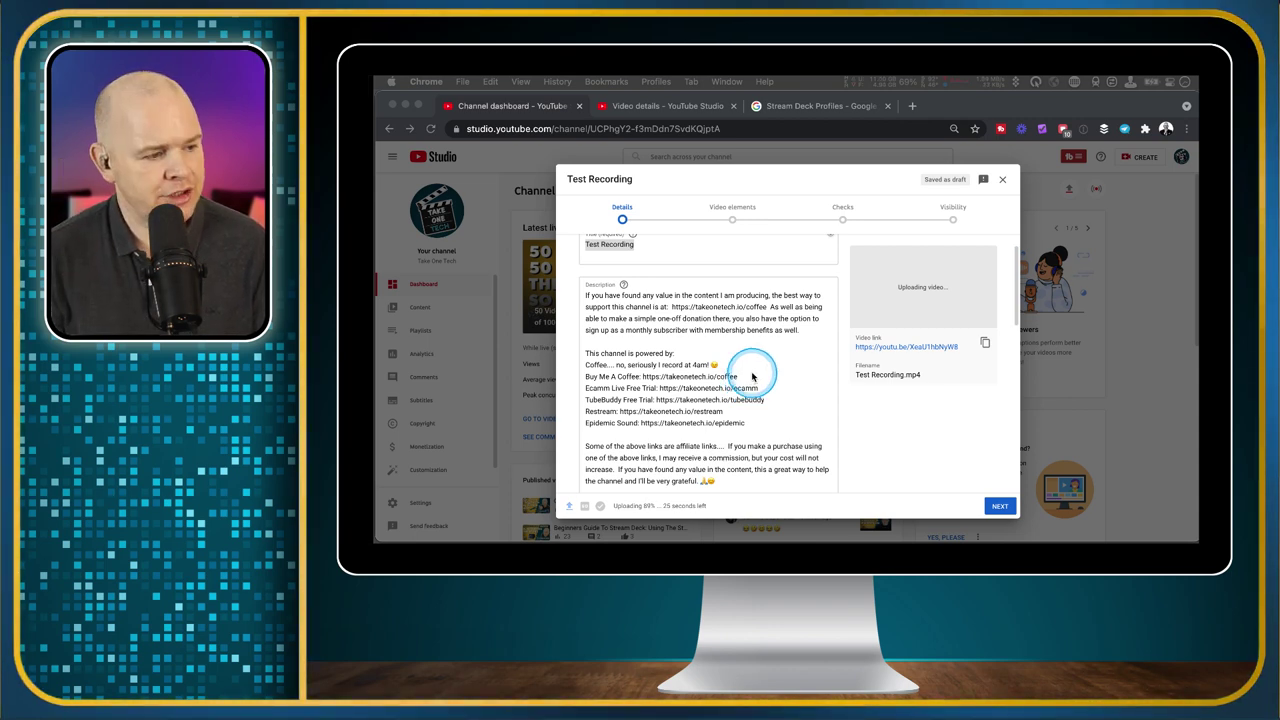
{"action": "scroll", "coordinate": [805, 310], "scroll_direction": "down", "scroll_amount": 5}
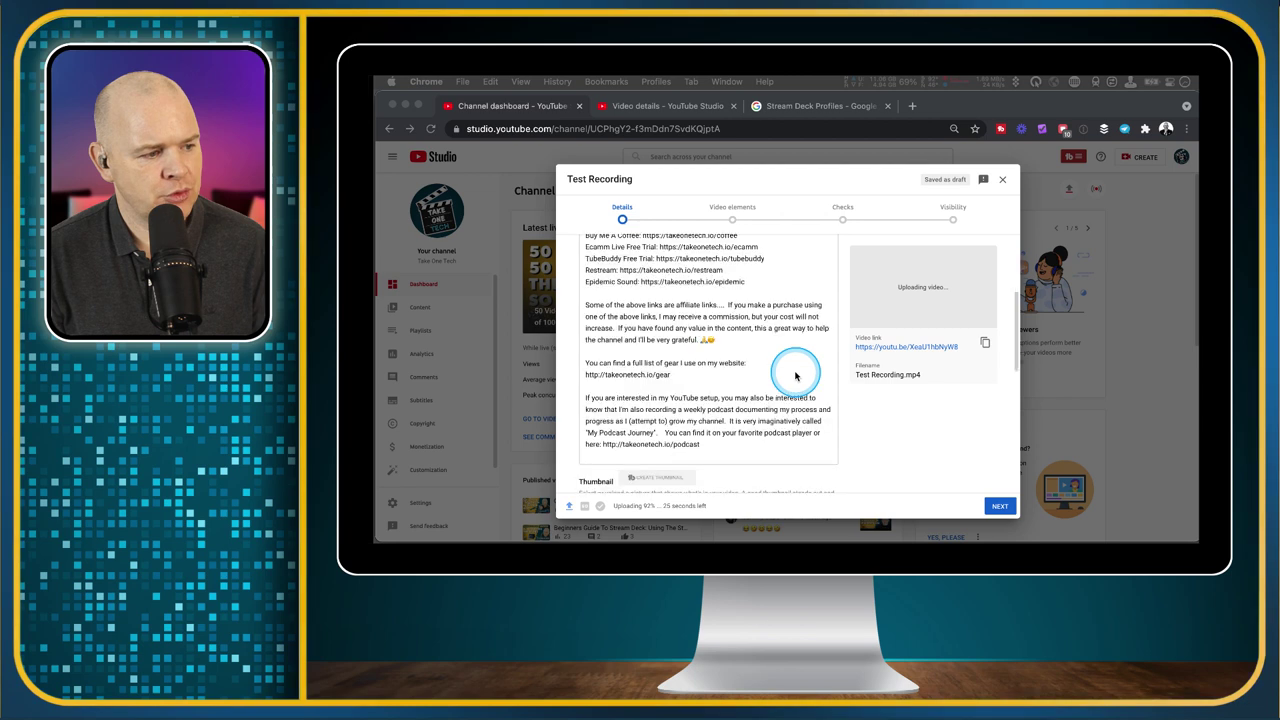
{"action": "scroll", "coordinate": [794, 370], "scroll_direction": "up", "scroll_amount": 2}
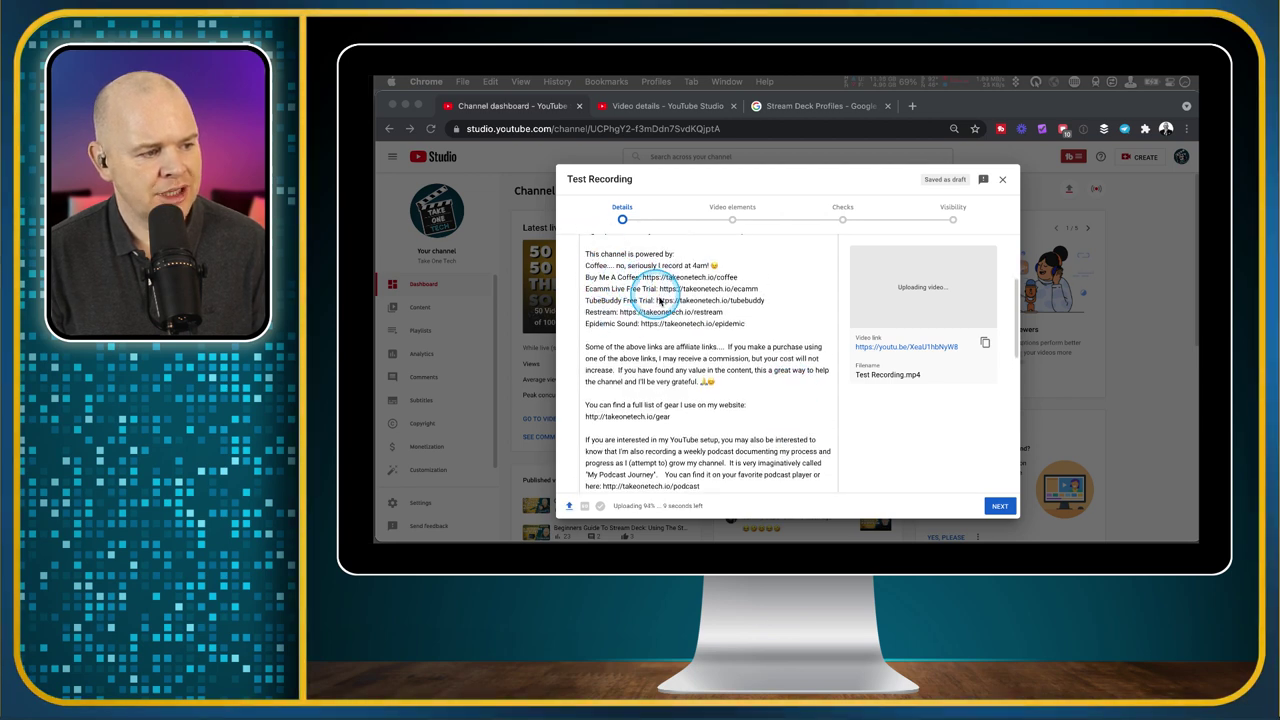
{"action": "scroll", "coordinate": [680, 318], "scroll_direction": "down", "scroll_amount": 2}
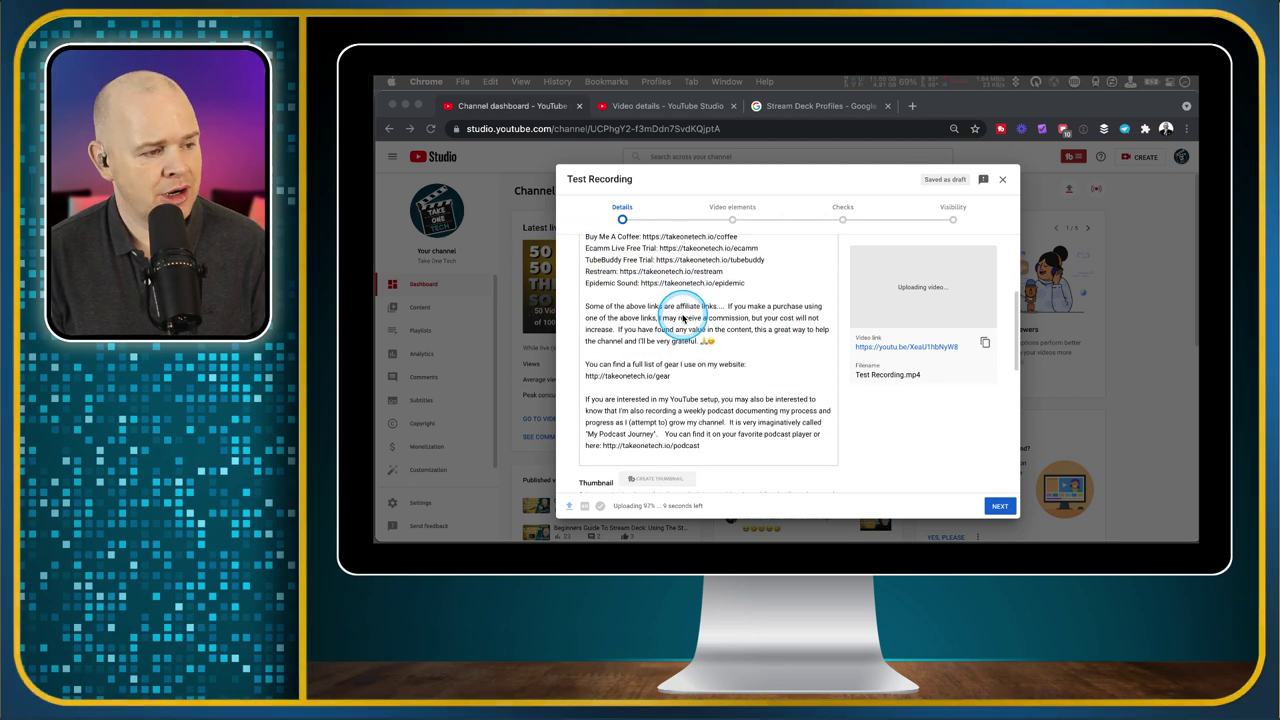
{"action": "scroll", "coordinate": [683, 318], "scroll_direction": "down", "scroll_amount": 1}
{"action": "scroll", "coordinate": [675, 375], "scroll_direction": "down", "scroll_amount": 2}
{"action": "scroll", "coordinate": [690, 380], "scroll_direction": "up", "scroll_amount": 8}
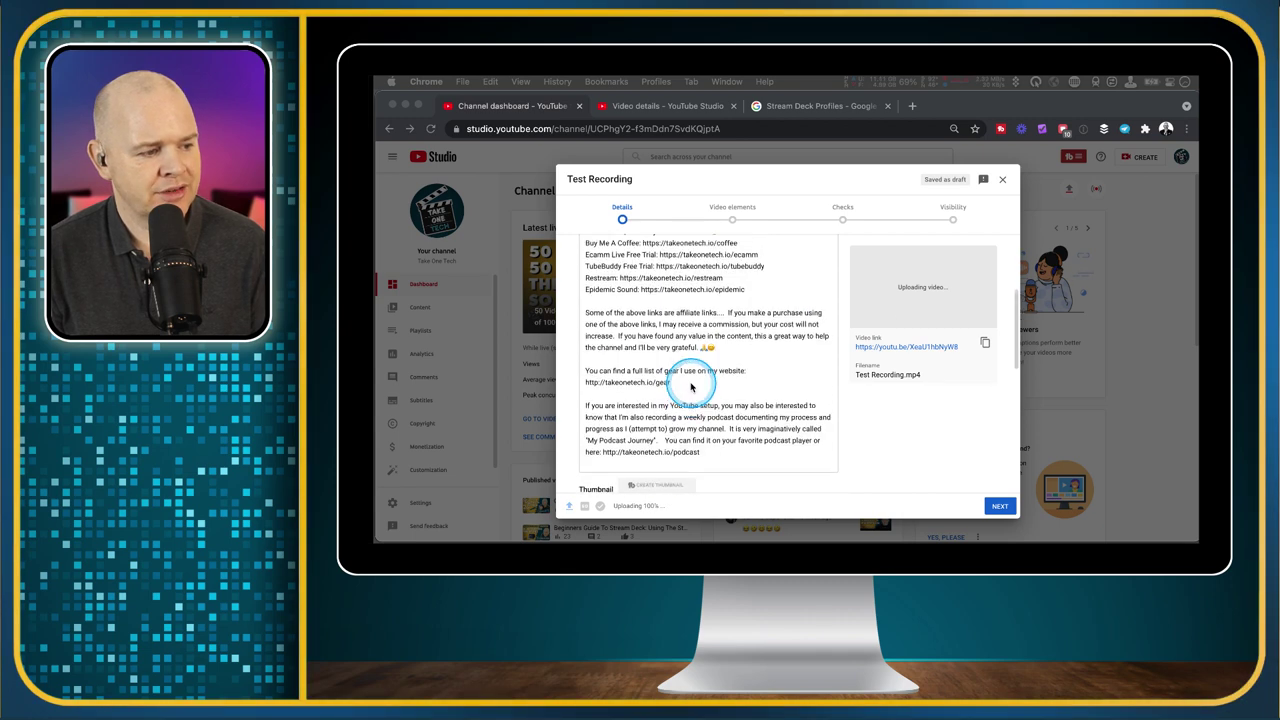
Step: Insert two blank lines at the very beginning of the video description, above the default text
{"action": "left_click", "coordinate": [592, 327]}
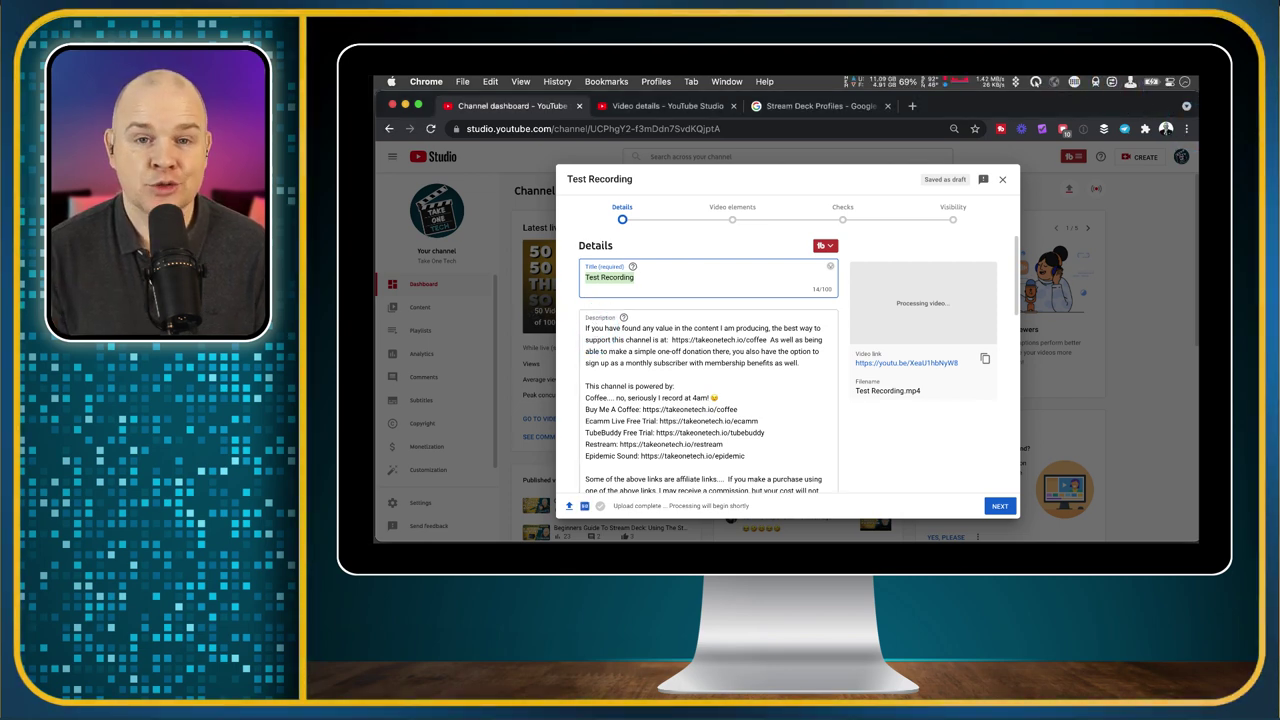
{"action": "left_click", "coordinate": [647, 403]}
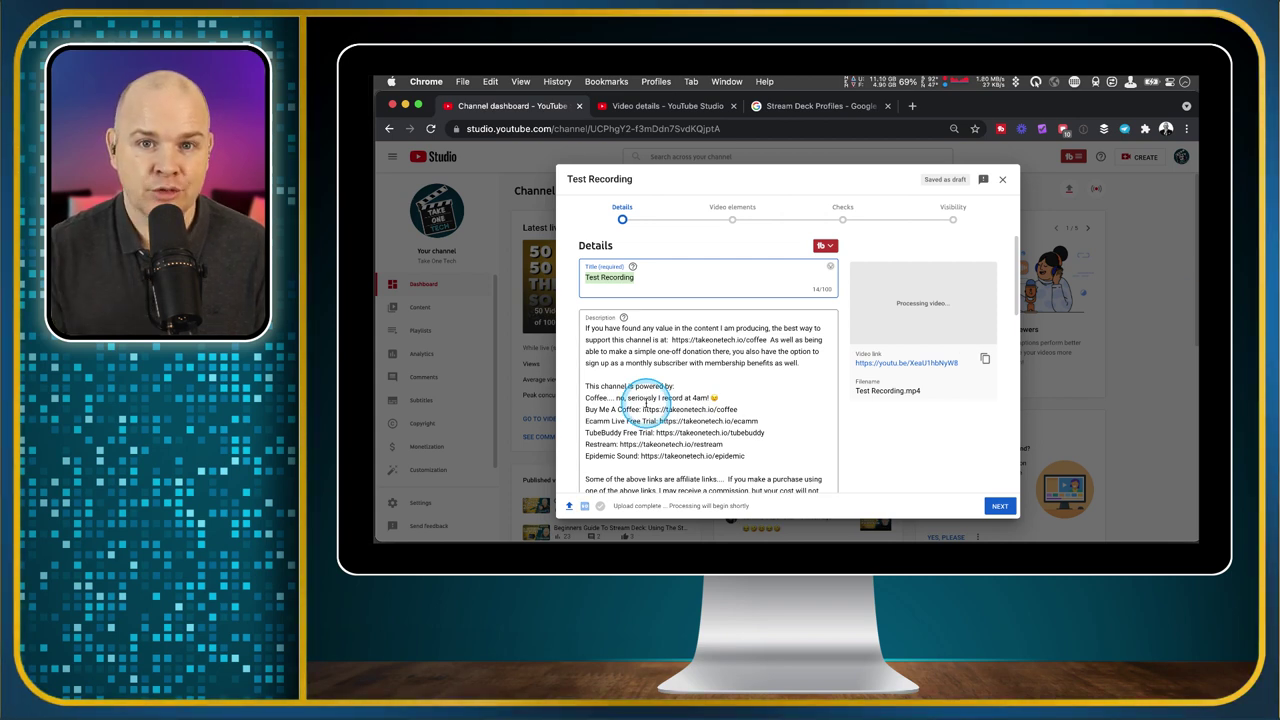
{"action": "left_click", "coordinate": [603, 341]}
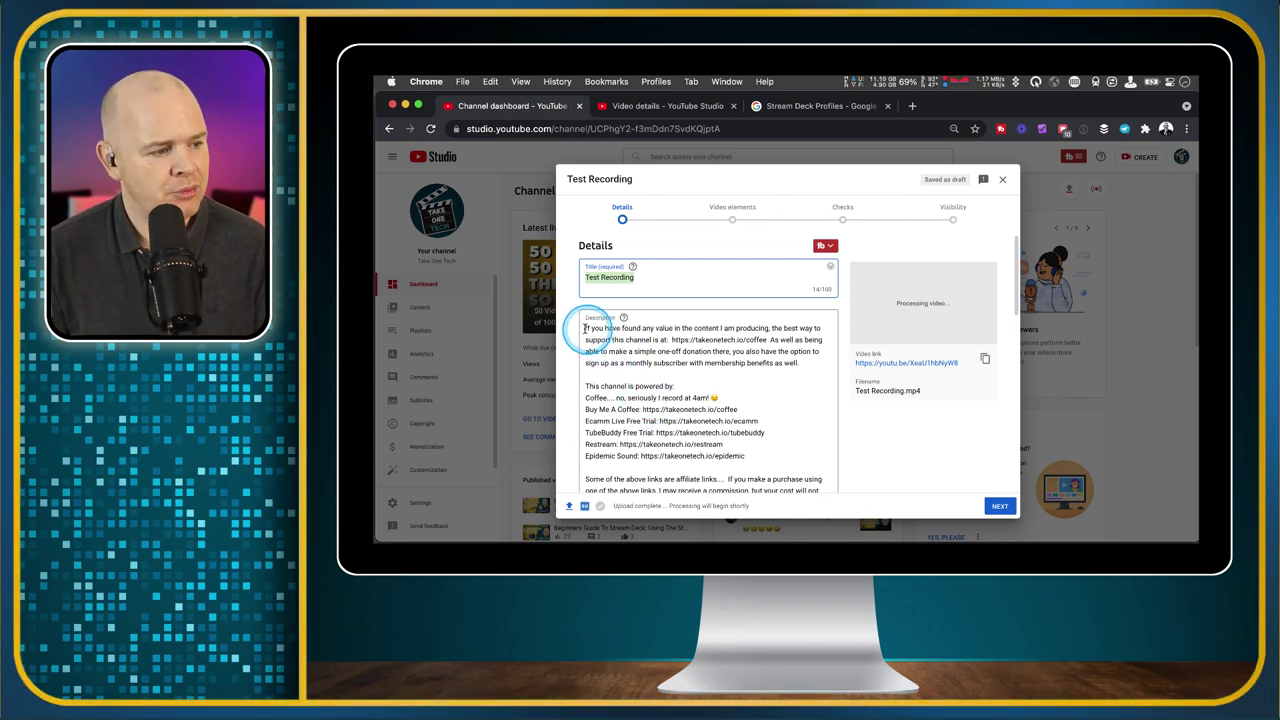
{"action": "left_click", "coordinate": [601, 329]}
{"action": "left_click", "coordinate": [602, 330]}
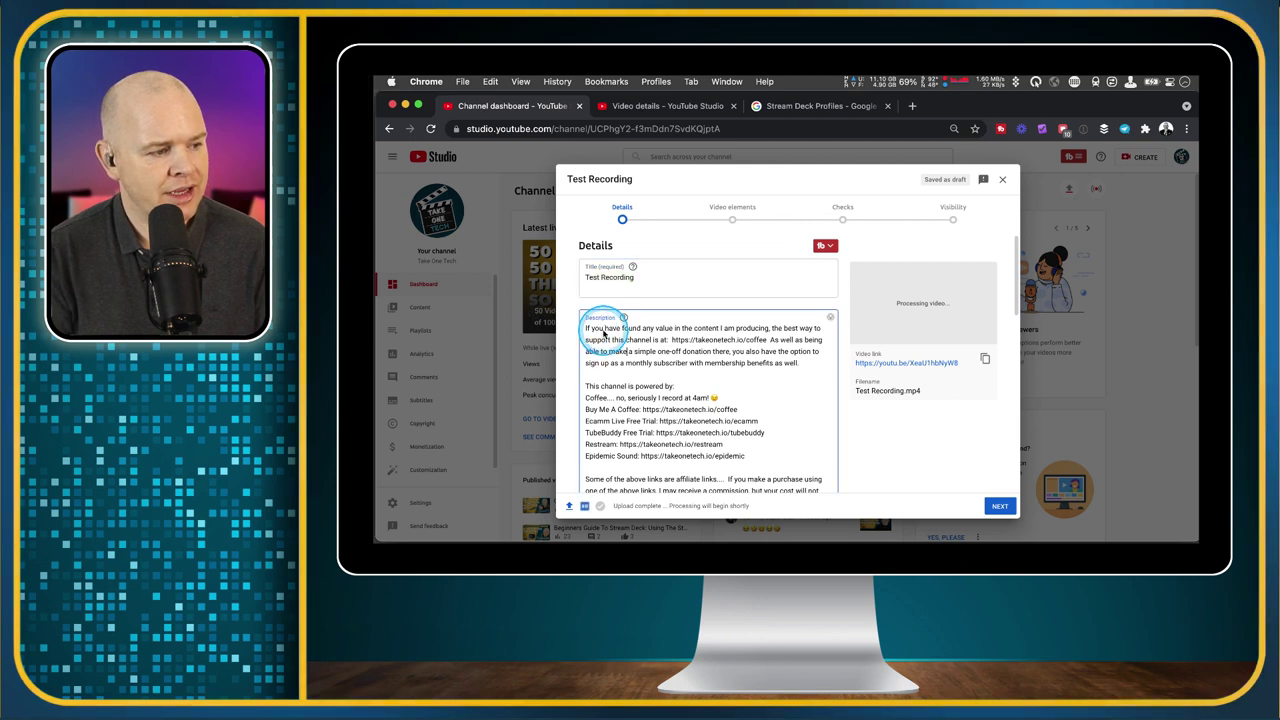
{"action": "key", "text": "Return"}
{"action": "key", "text": "Return"}
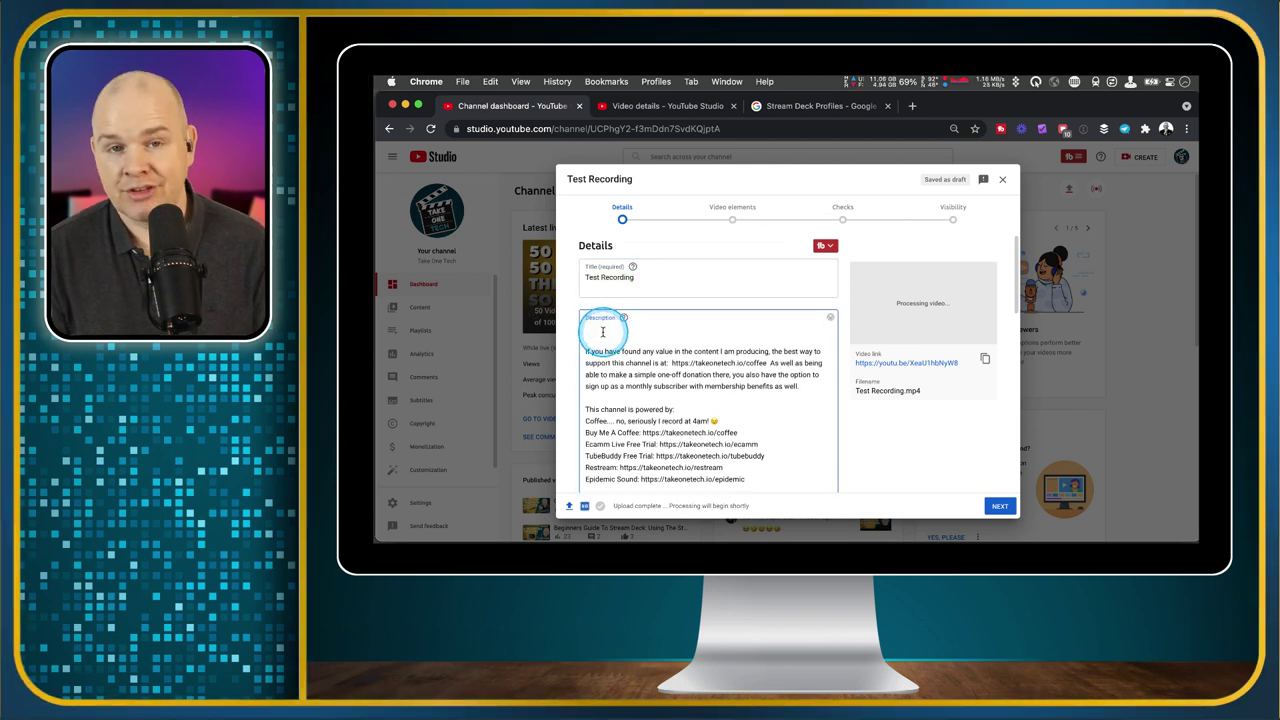
{"action": "left_click", "coordinate": [603, 331]}
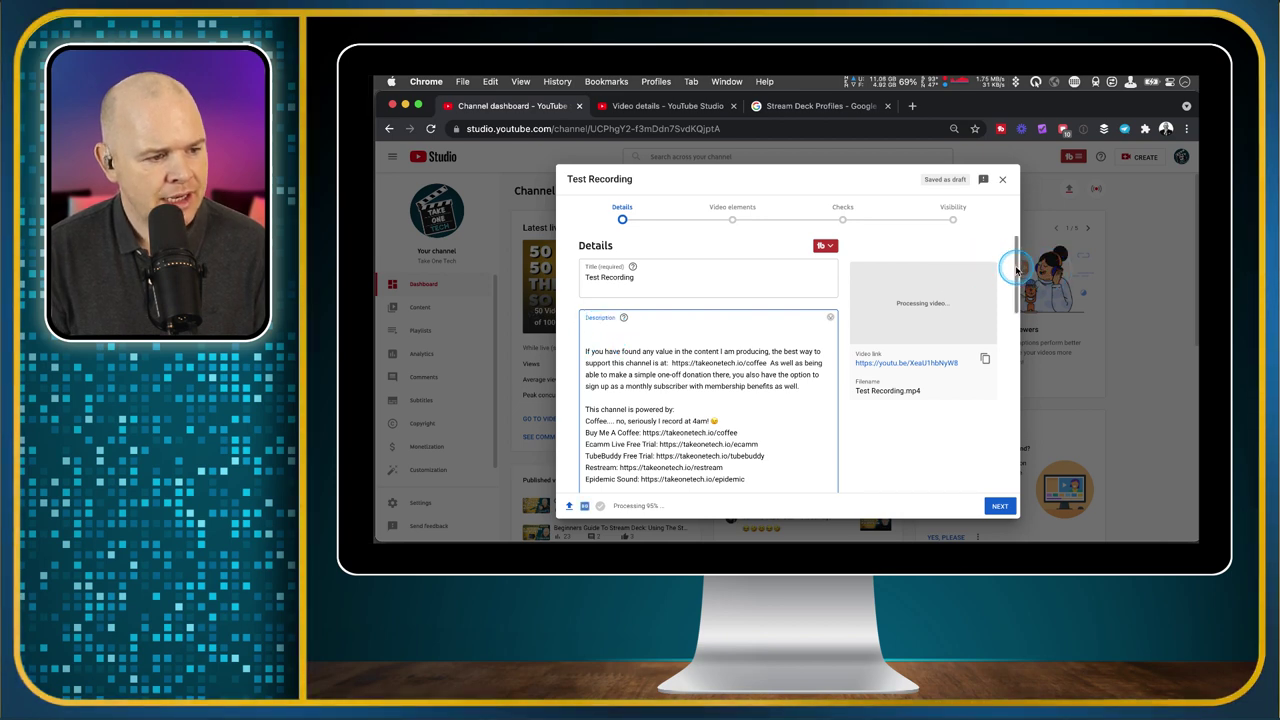
Step: Go past the thumbnail options and add the video to the YouTube Channel Tools playlist
{"action": "left_click_drag", "start_coordinate": [1016, 280], "coordinate": [1007, 376]}
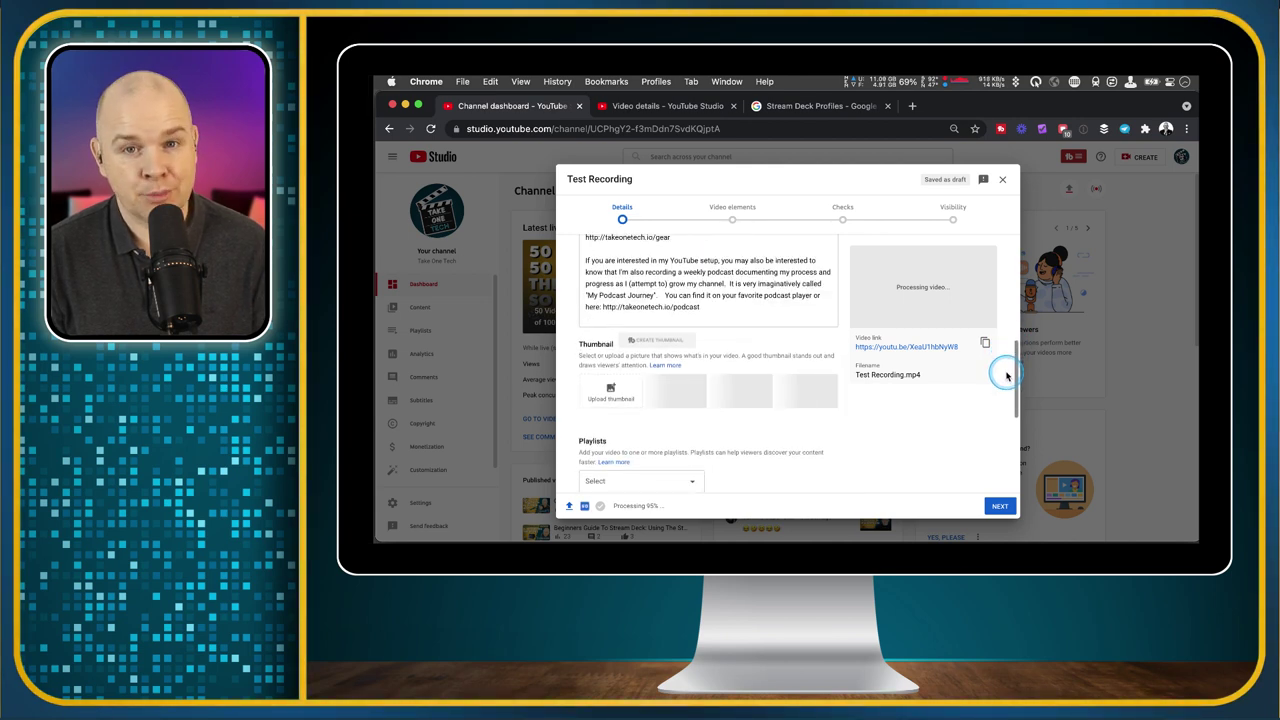
{"action": "left_click_drag", "start_coordinate": [1007, 380], "coordinate": [1014, 400]}
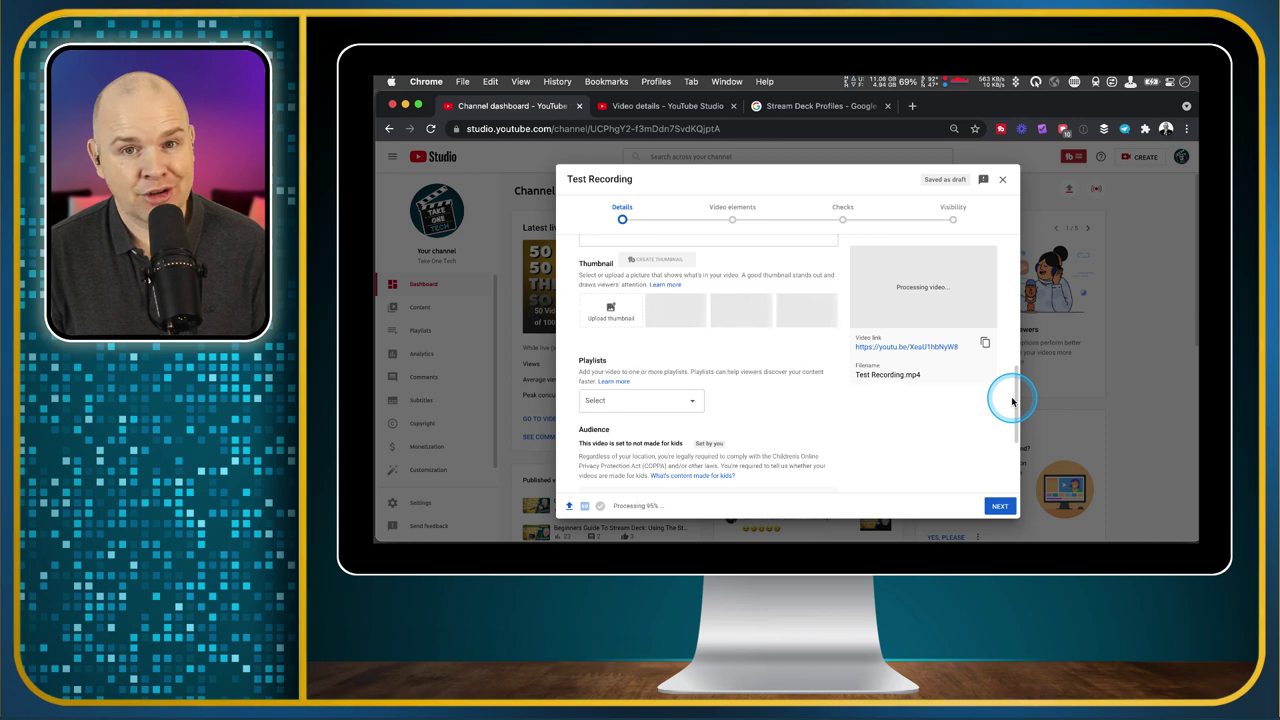
{"action": "left_click", "coordinate": [590, 312]}
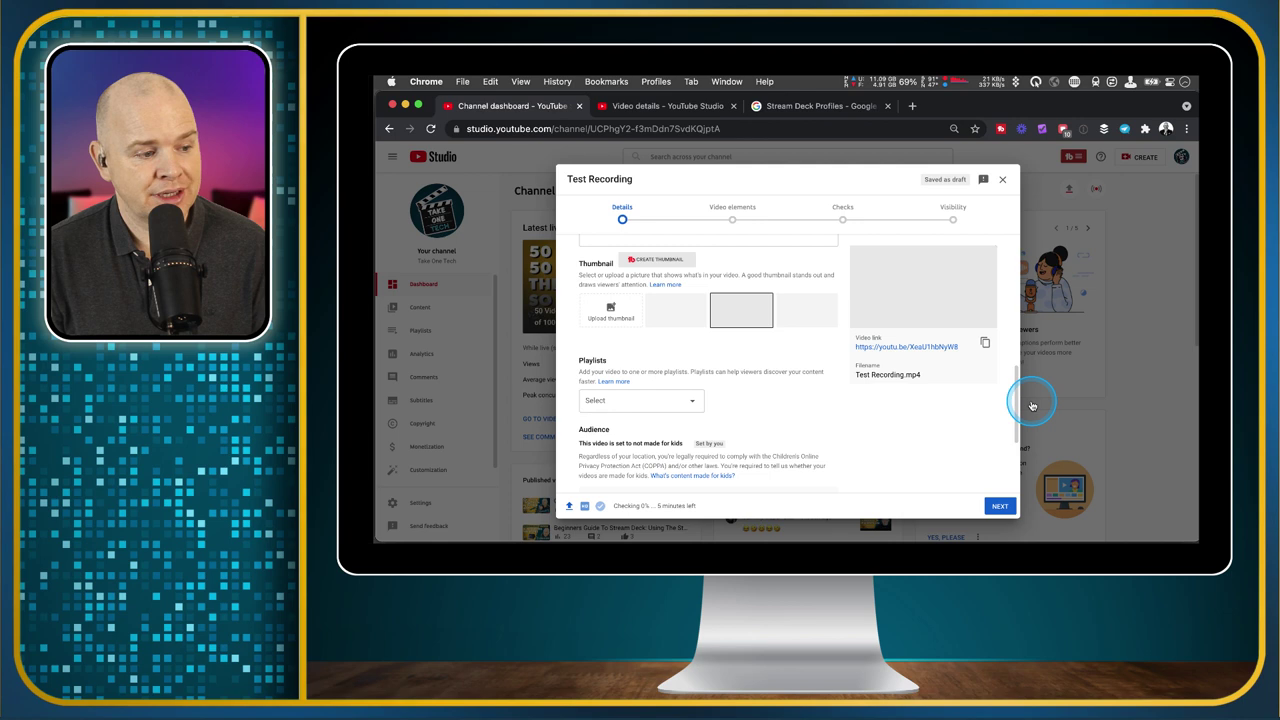
{"action": "left_click_drag", "start_coordinate": [1017, 385], "coordinate": [1015, 409]}
{"action": "left_click", "coordinate": [688, 316]}
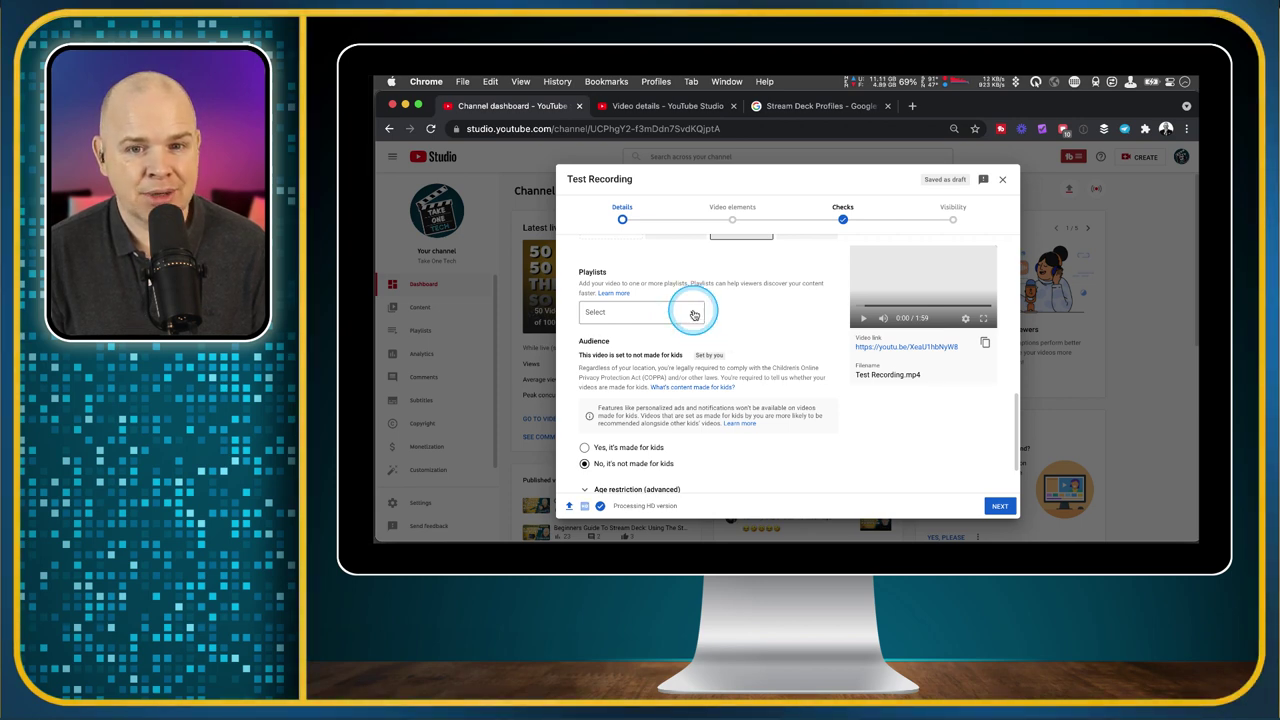
{"action": "left_click", "coordinate": [692, 314]}
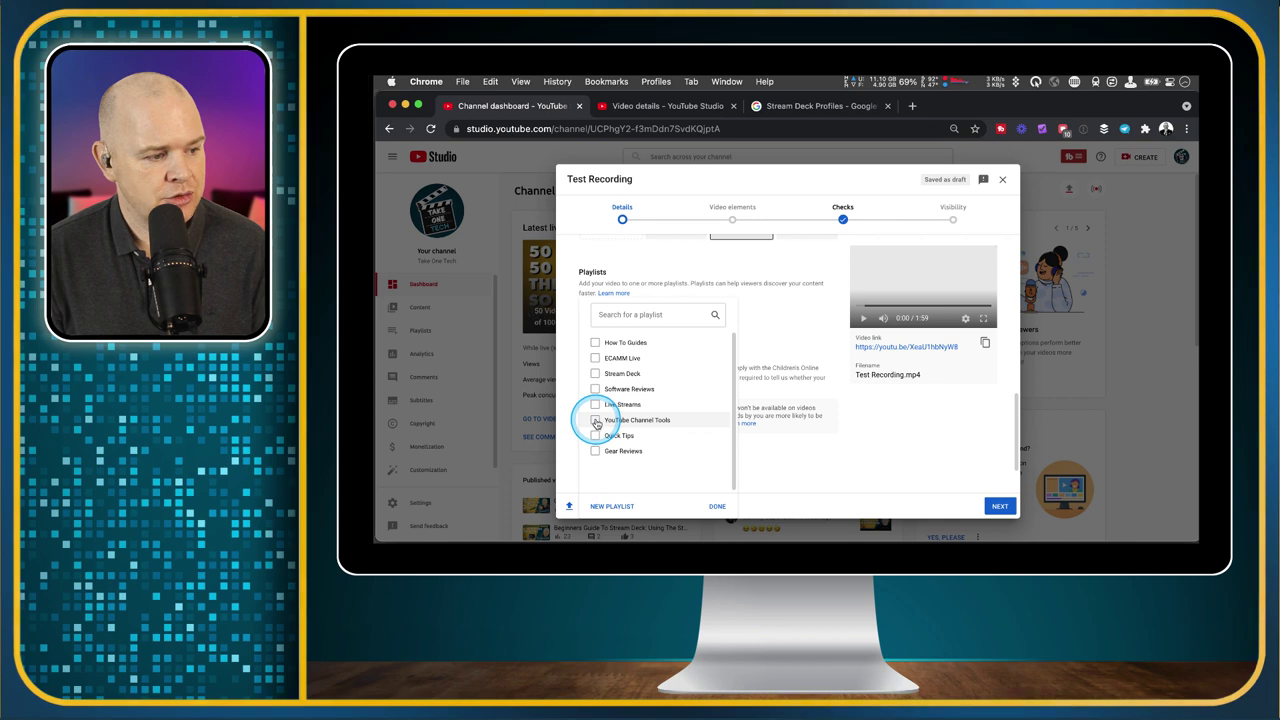
{"action": "left_click", "coordinate": [727, 422]}
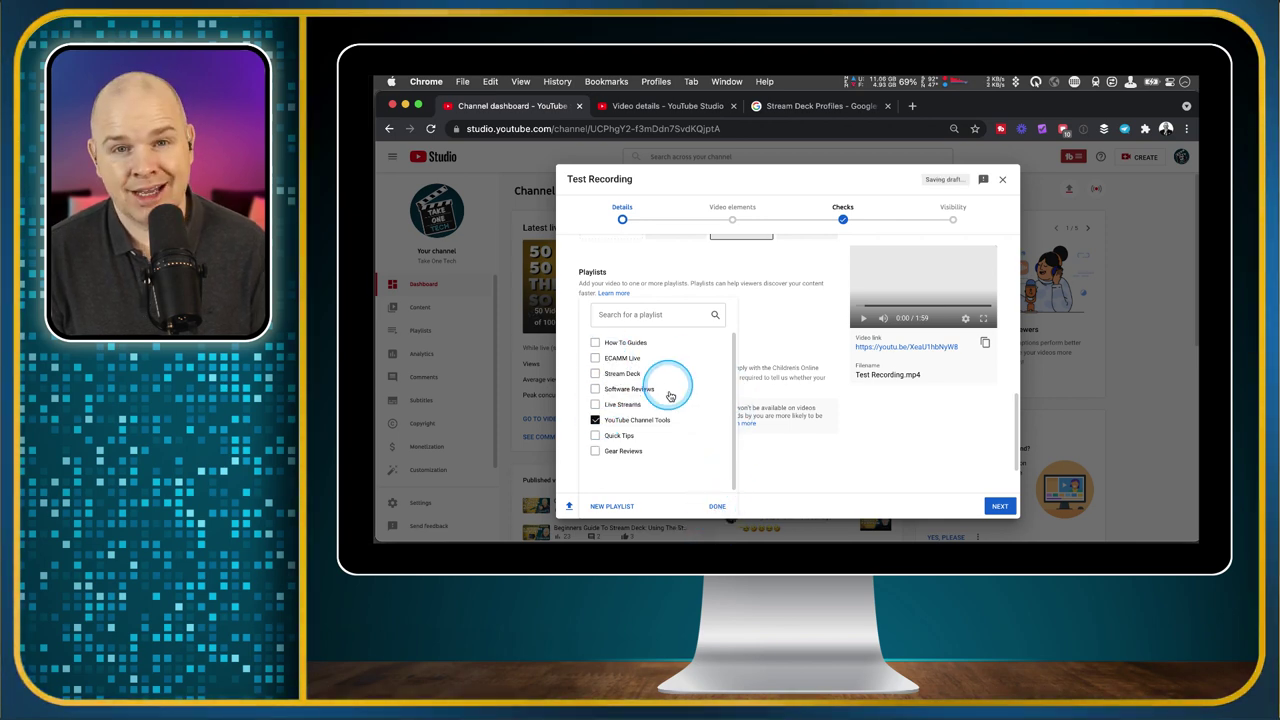
{"action": "left_click", "coordinate": [735, 350]}
Step: Finish the video details and proceed through the video elements and checks stages to the visibility settings
{"action": "left_click", "coordinate": [1014, 396]}
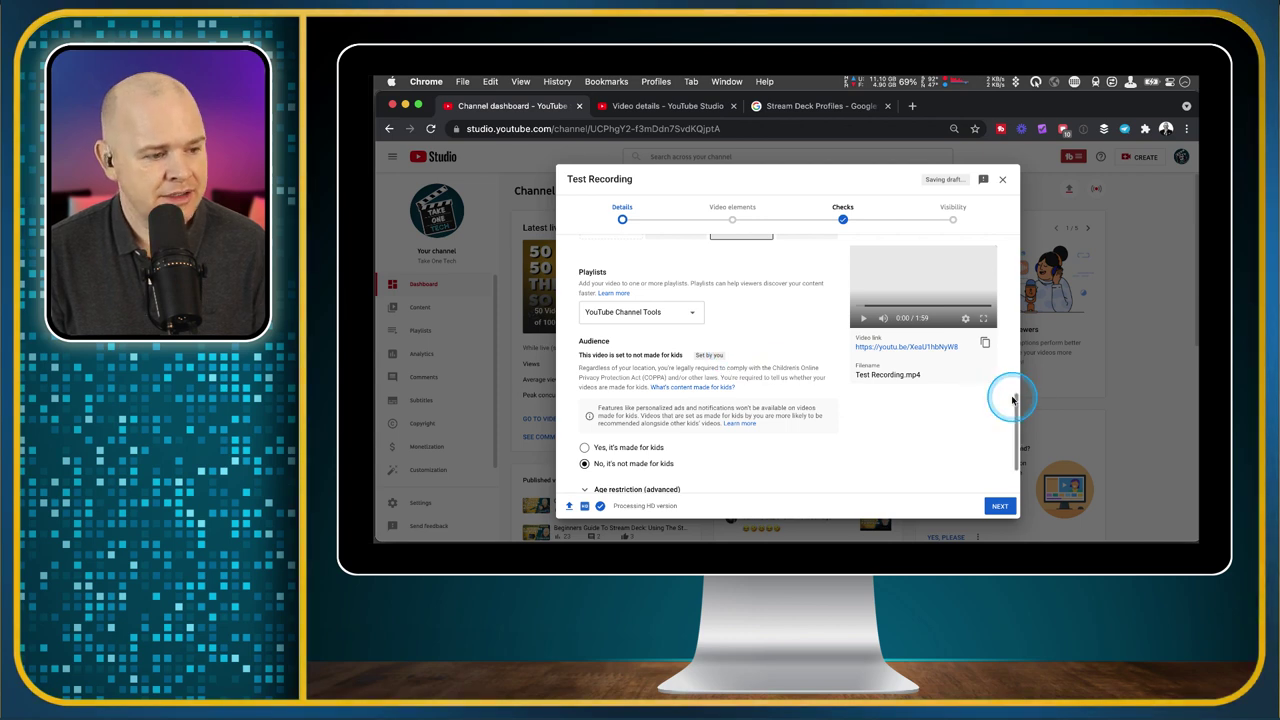
{"action": "left_click_drag", "start_coordinate": [1015, 411], "coordinate": [1013, 468]}
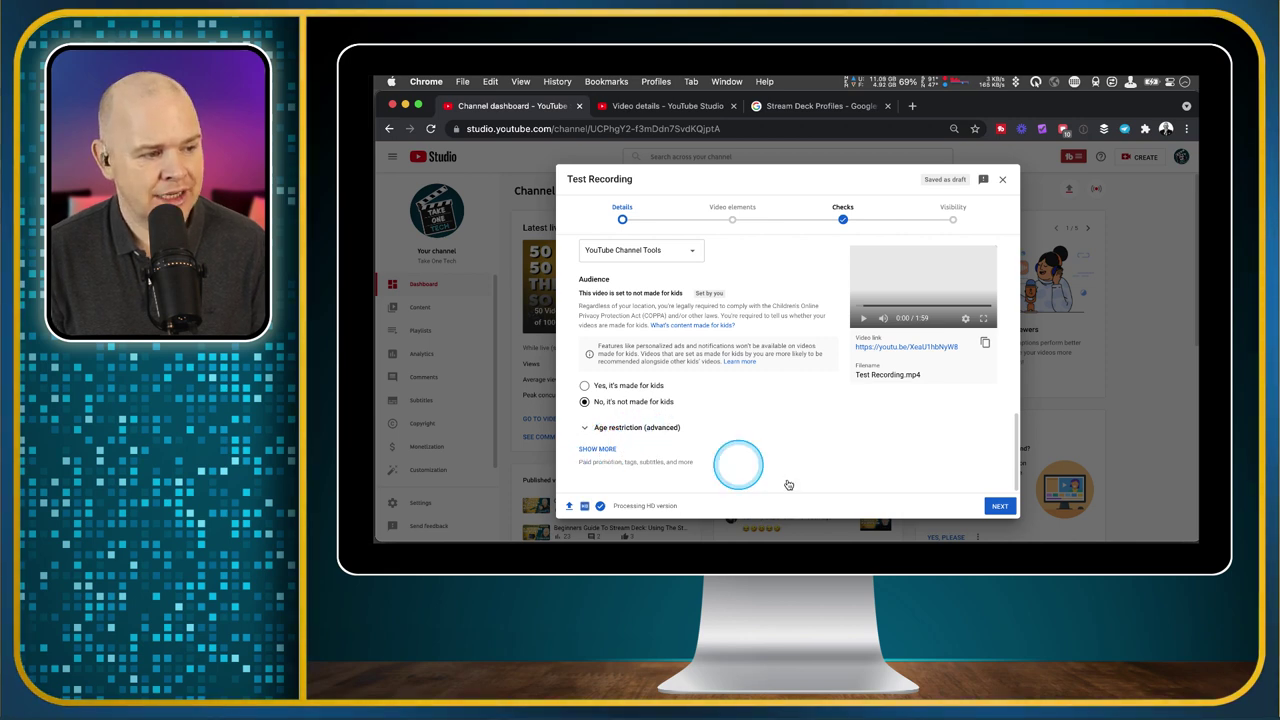
{"action": "left_click", "coordinate": [999, 509]}
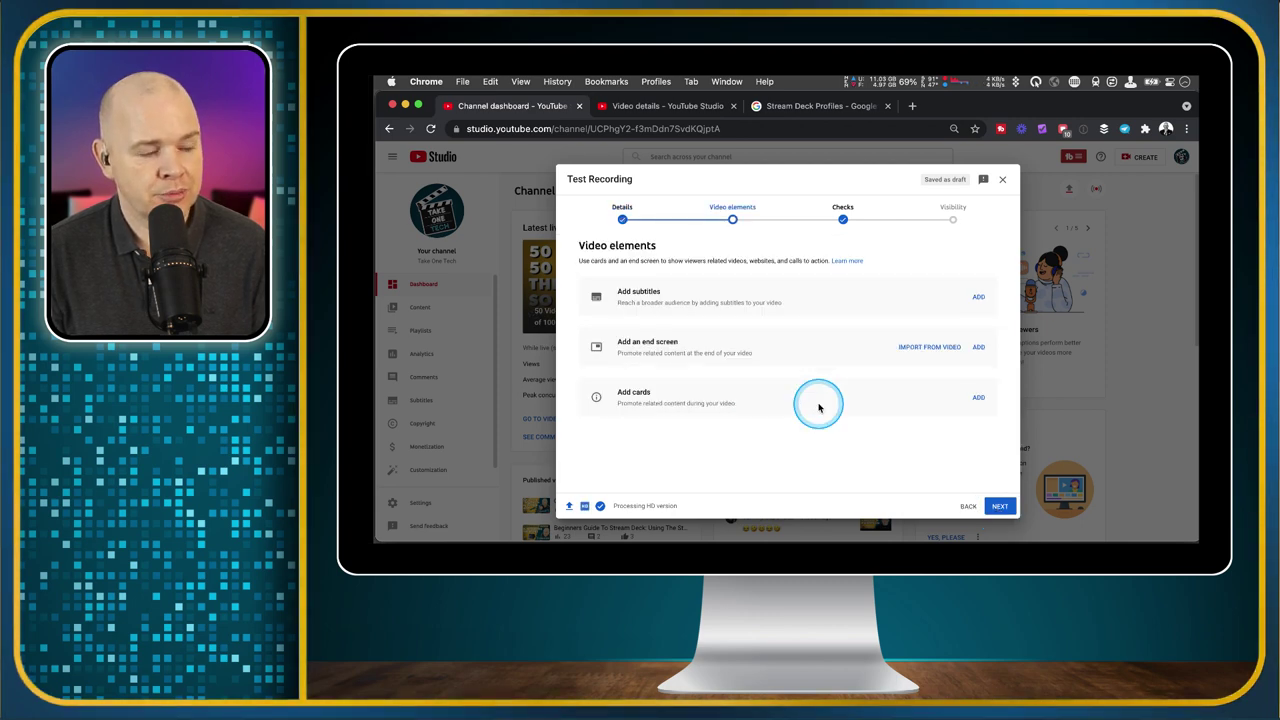
{"action": "left_click", "coordinate": [1002, 507]}
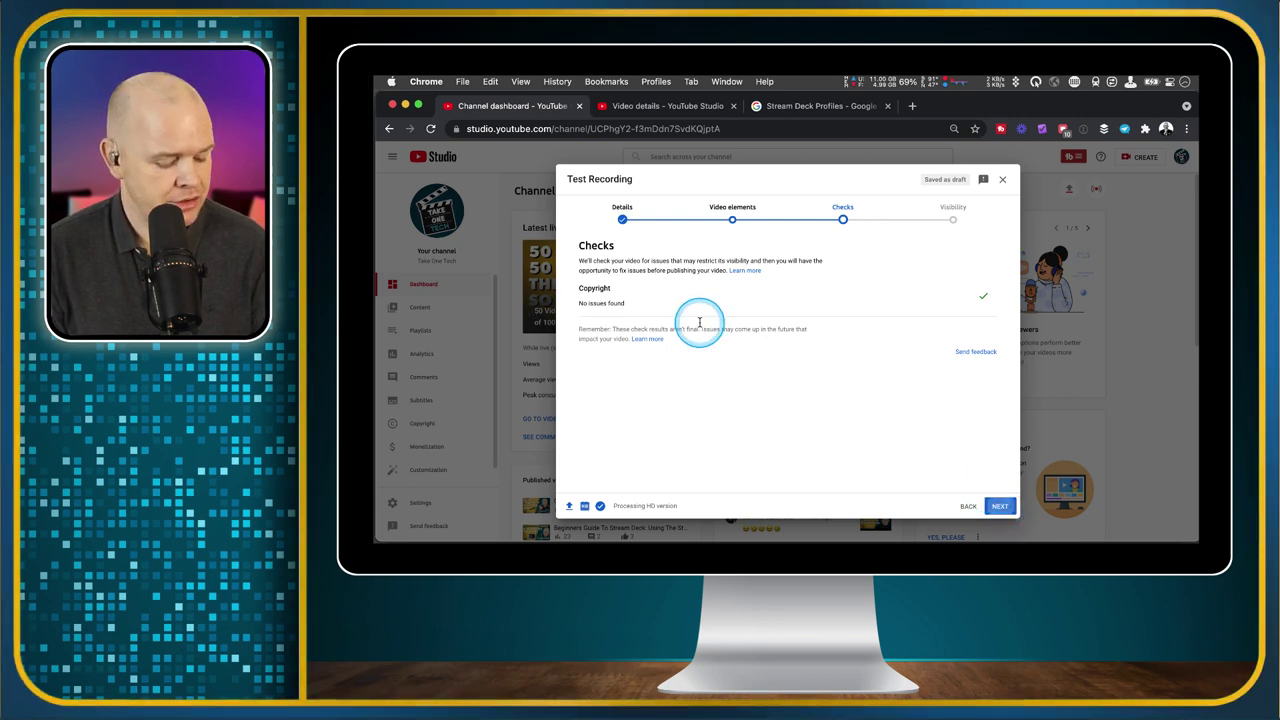
{"action": "key", "text": "Return"}
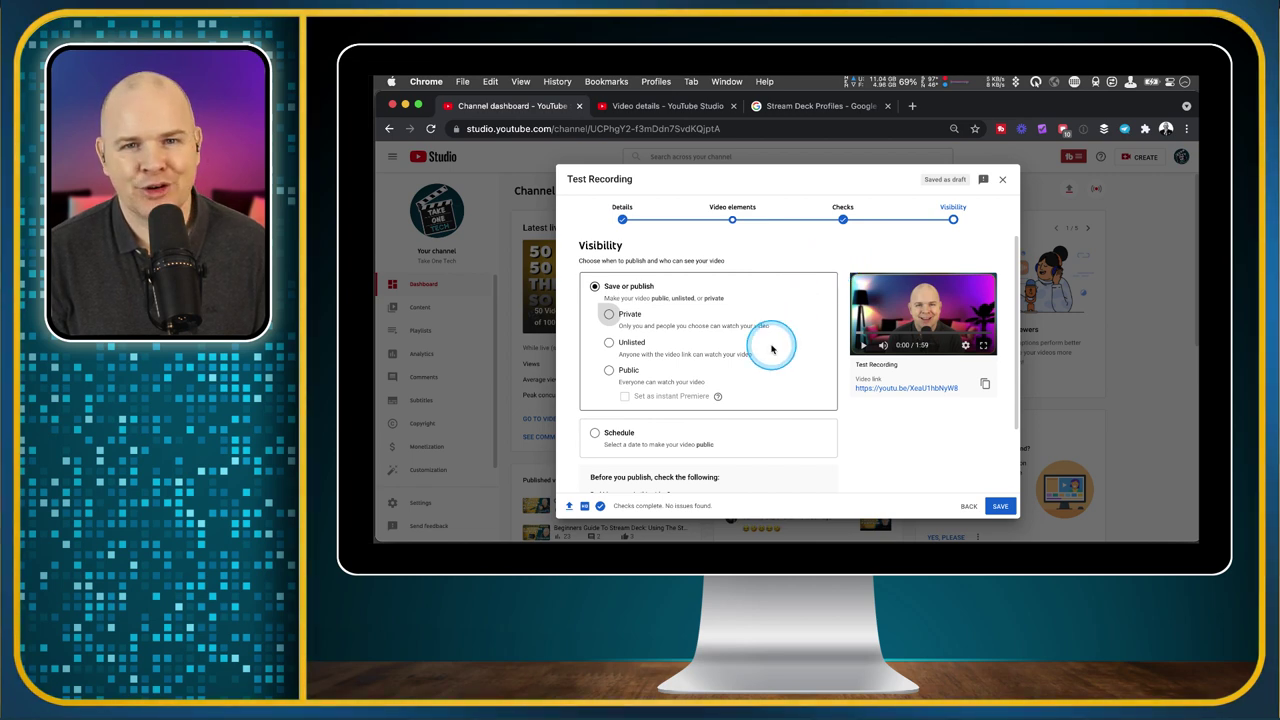
Step: Examine the Private, Unlisted, Public and Schedule visibility choices and the notes to check before publishing
{"action": "scroll", "coordinate": [771, 345], "scroll_direction": "down", "scroll_amount": 1}
{"action": "scroll", "coordinate": [771, 348], "scroll_direction": "down", "scroll_amount": 1}
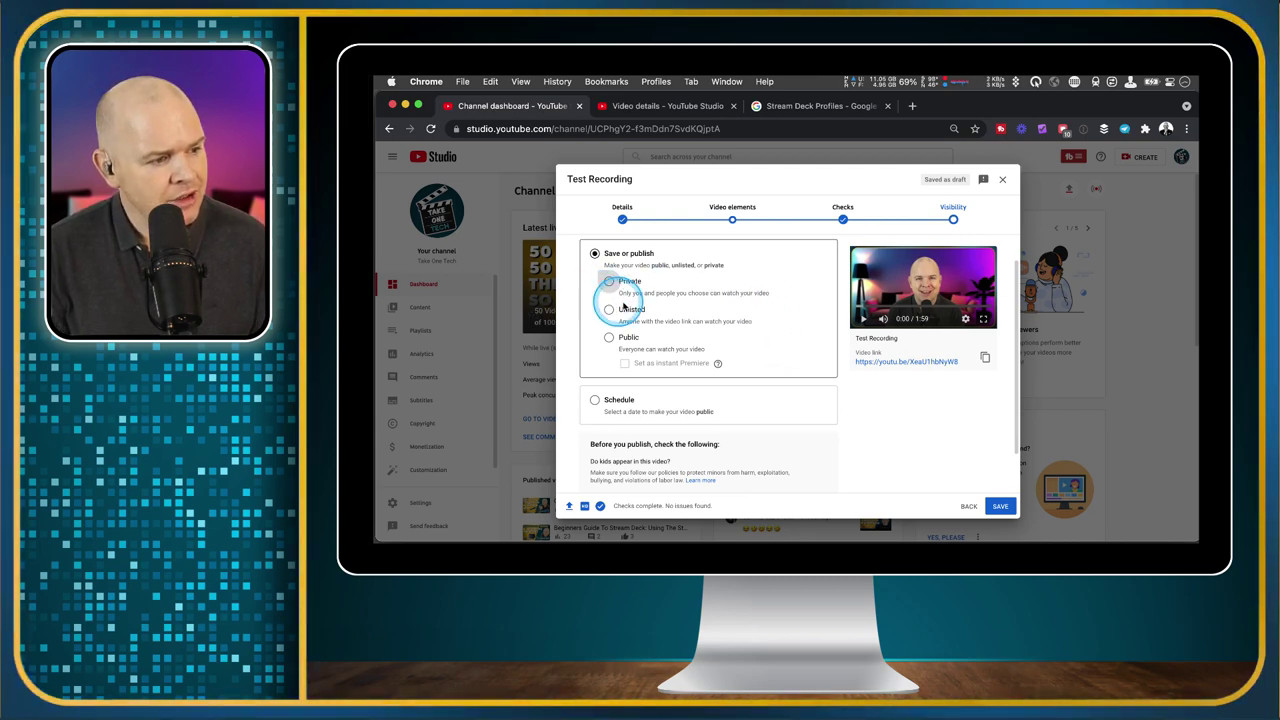
{"action": "scroll", "coordinate": [630, 268], "scroll_direction": "down", "scroll_amount": 1}
{"action": "scroll", "coordinate": [645, 280], "scroll_direction": "up", "scroll_amount": 1}
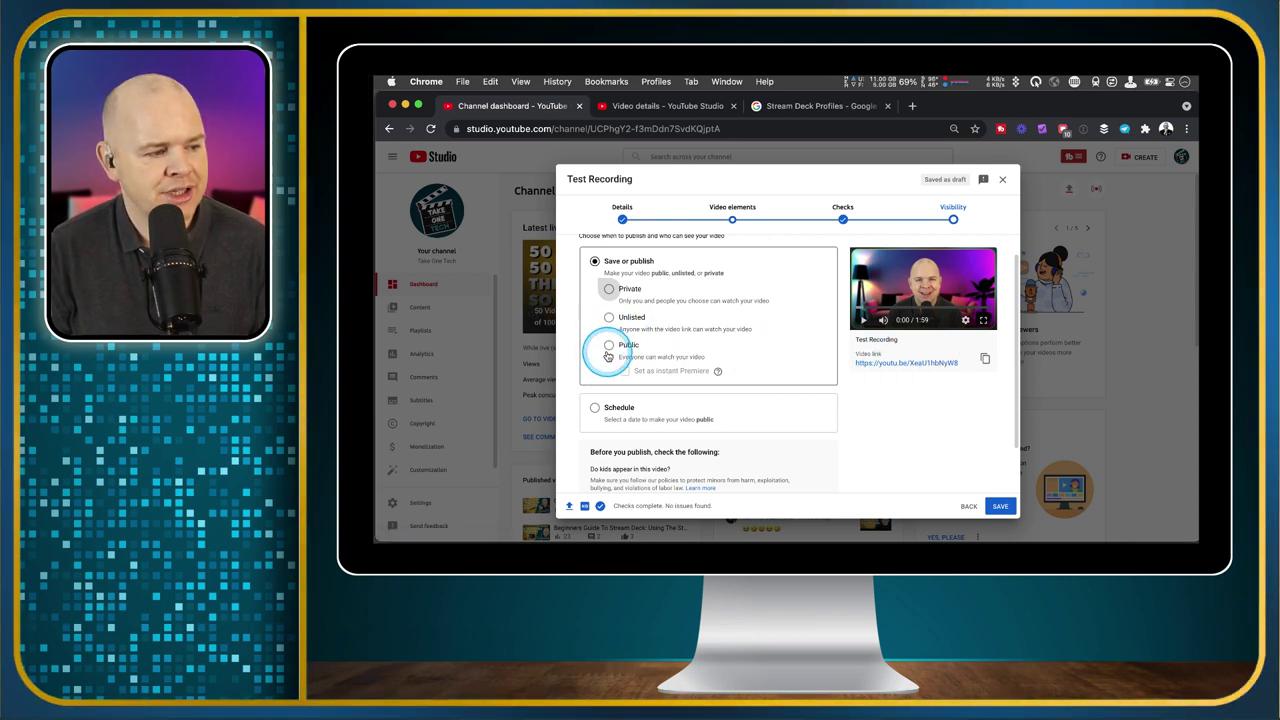
{"action": "scroll", "coordinate": [814, 374], "scroll_direction": "down", "scroll_amount": 2}
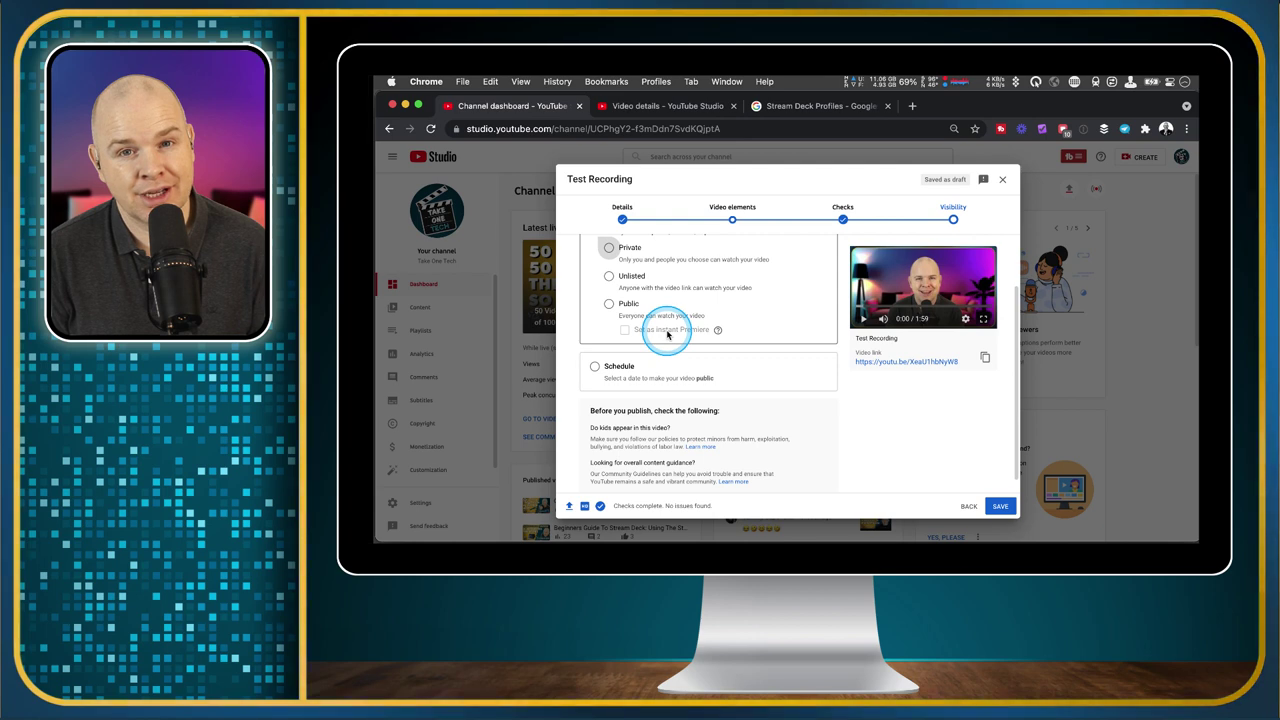
{"action": "scroll", "coordinate": [663, 325], "scroll_direction": "down", "scroll_amount": 1}
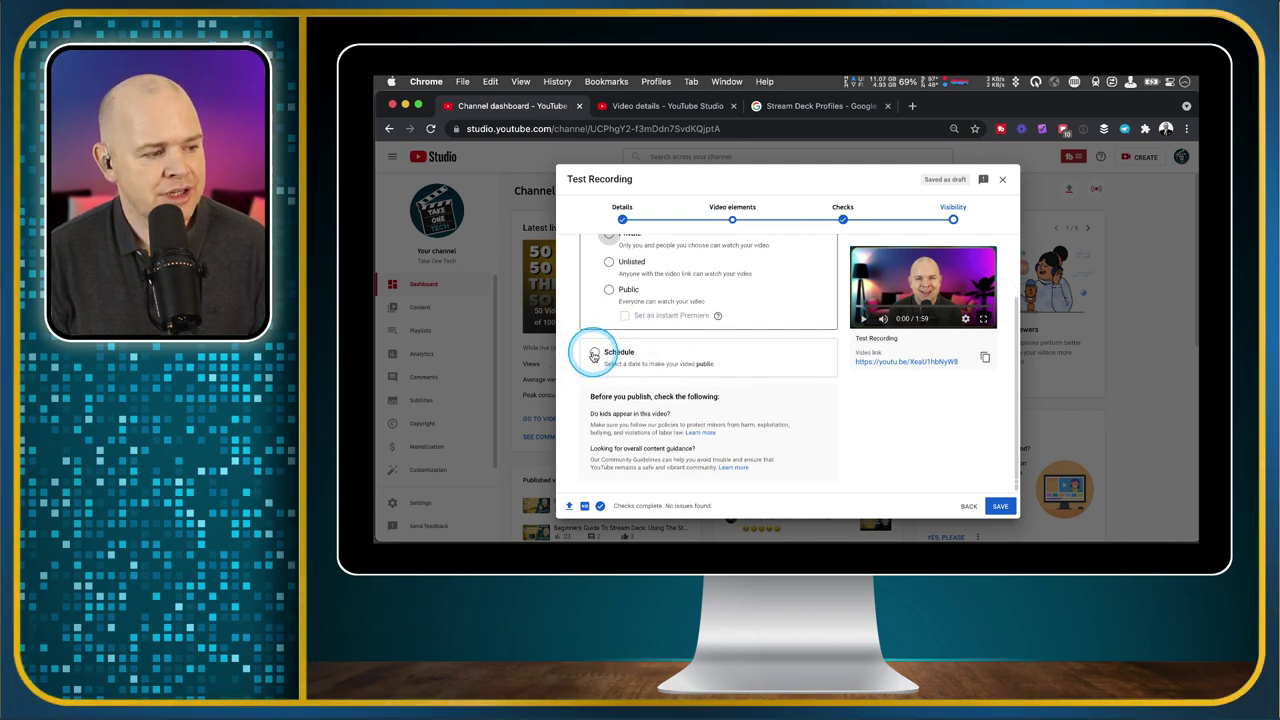
Step: Try the Schedule option for the video's visibility and switch back to Save or publish
{"action": "left_click", "coordinate": [686, 357]}
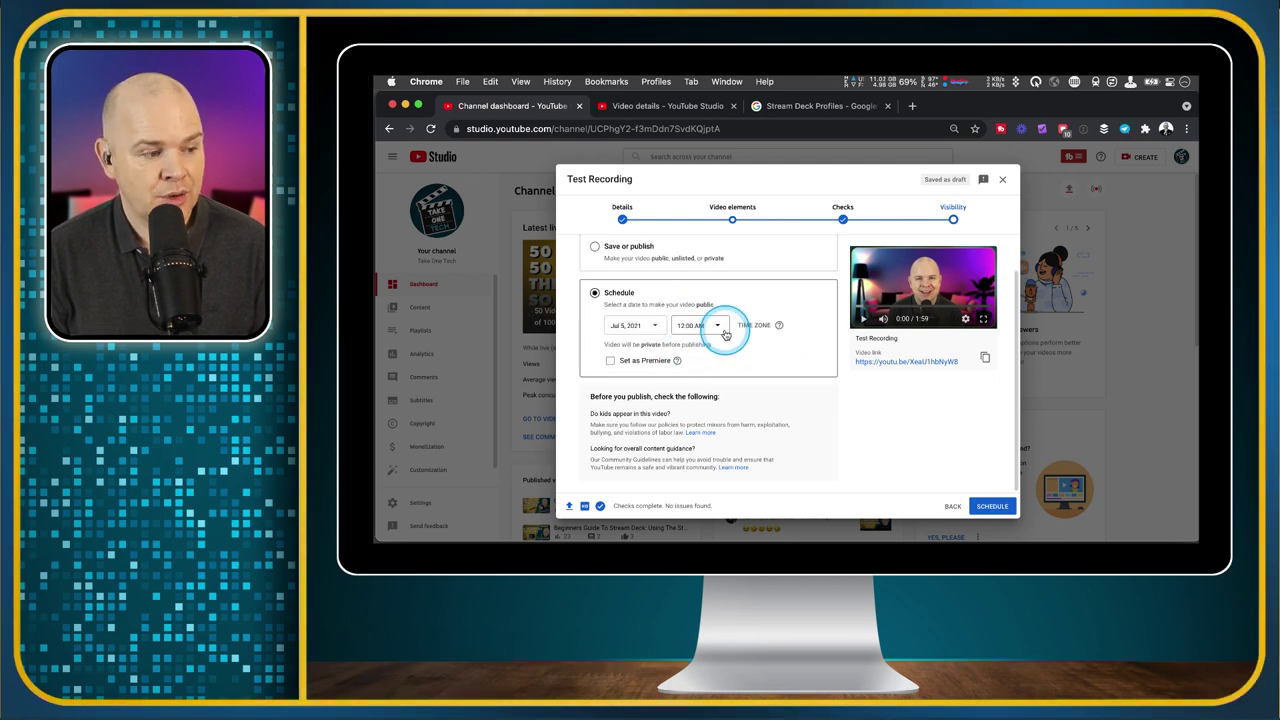
{"action": "scroll", "coordinate": [722, 334], "scroll_direction": "up", "scroll_amount": 2}
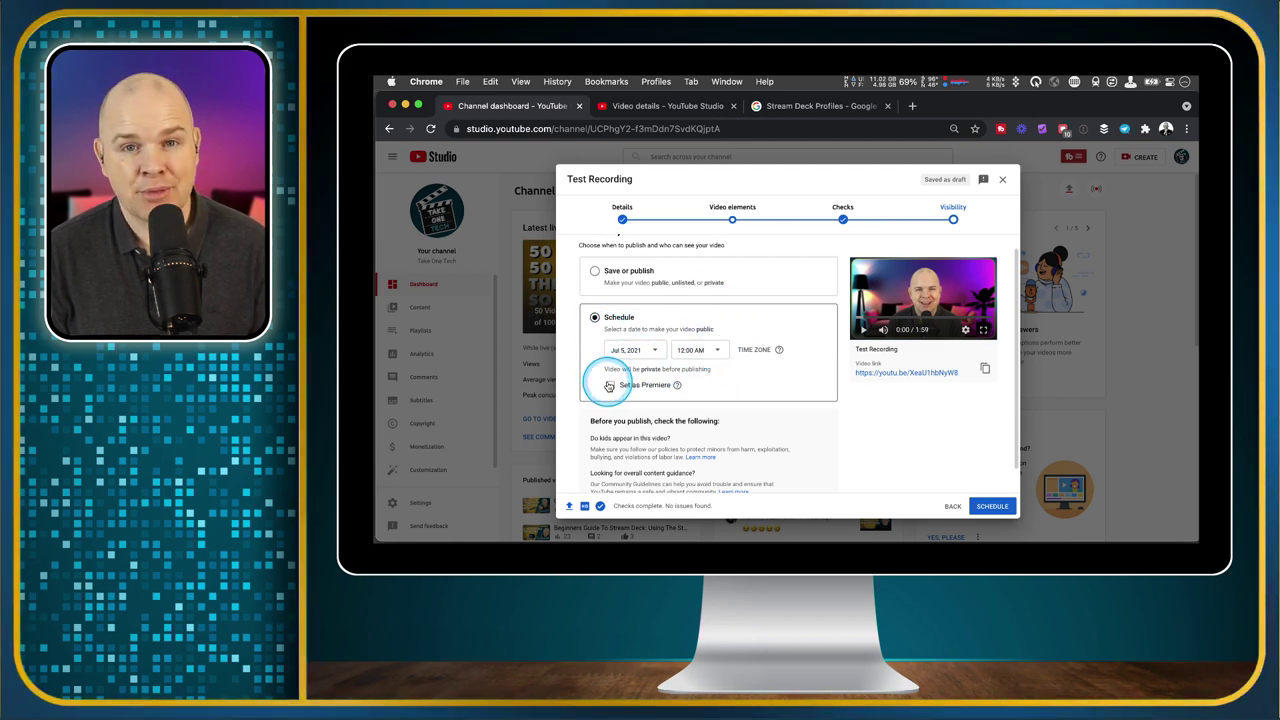
{"action": "scroll", "coordinate": [715, 381], "scroll_direction": "up", "scroll_amount": 2}
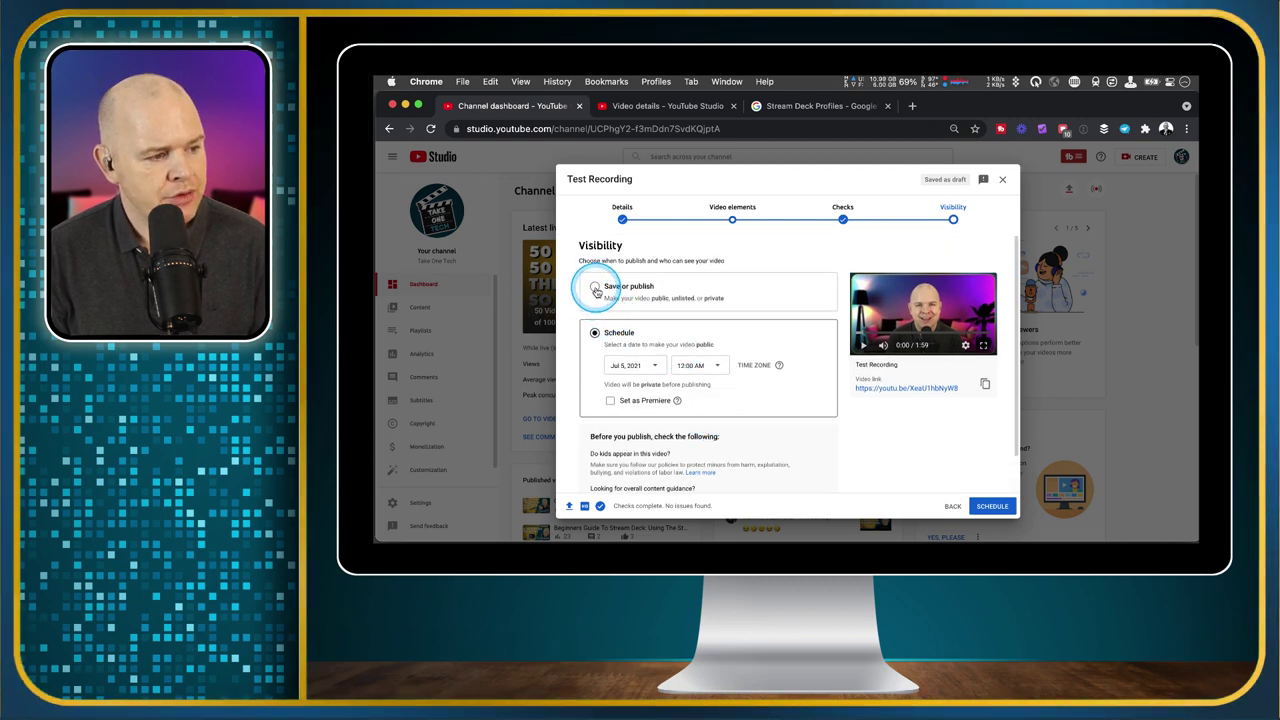
{"action": "left_click", "coordinate": [595, 288]}
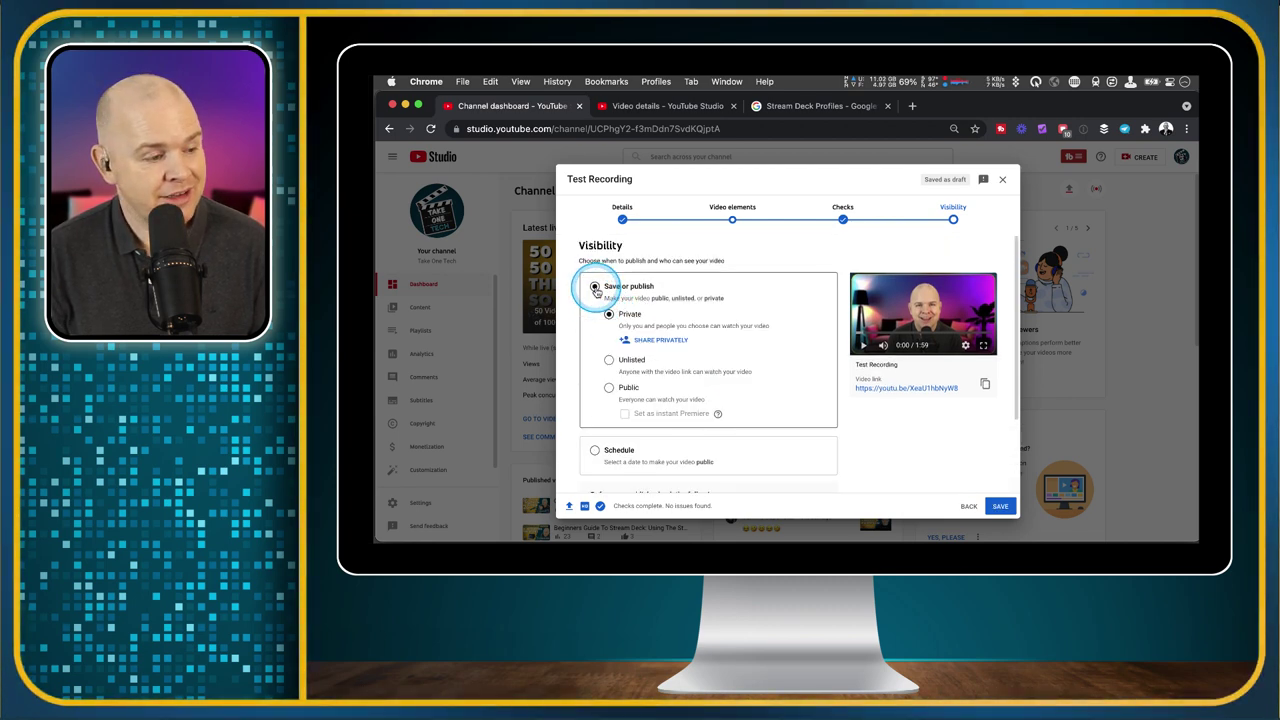
Step: Make the test video Unlisted, save it, and dismiss the sharing dialog
{"action": "left_click", "coordinate": [609, 361]}
{"action": "scroll", "coordinate": [848, 379], "scroll_direction": "down", "scroll_amount": 2}
{"action": "scroll", "coordinate": [846, 372], "scroll_direction": "up", "scroll_amount": 3}
{"action": "scroll", "coordinate": [846, 370], "scroll_direction": "down", "scroll_amount": 3}
{"action": "left_click", "coordinate": [1003, 507]}
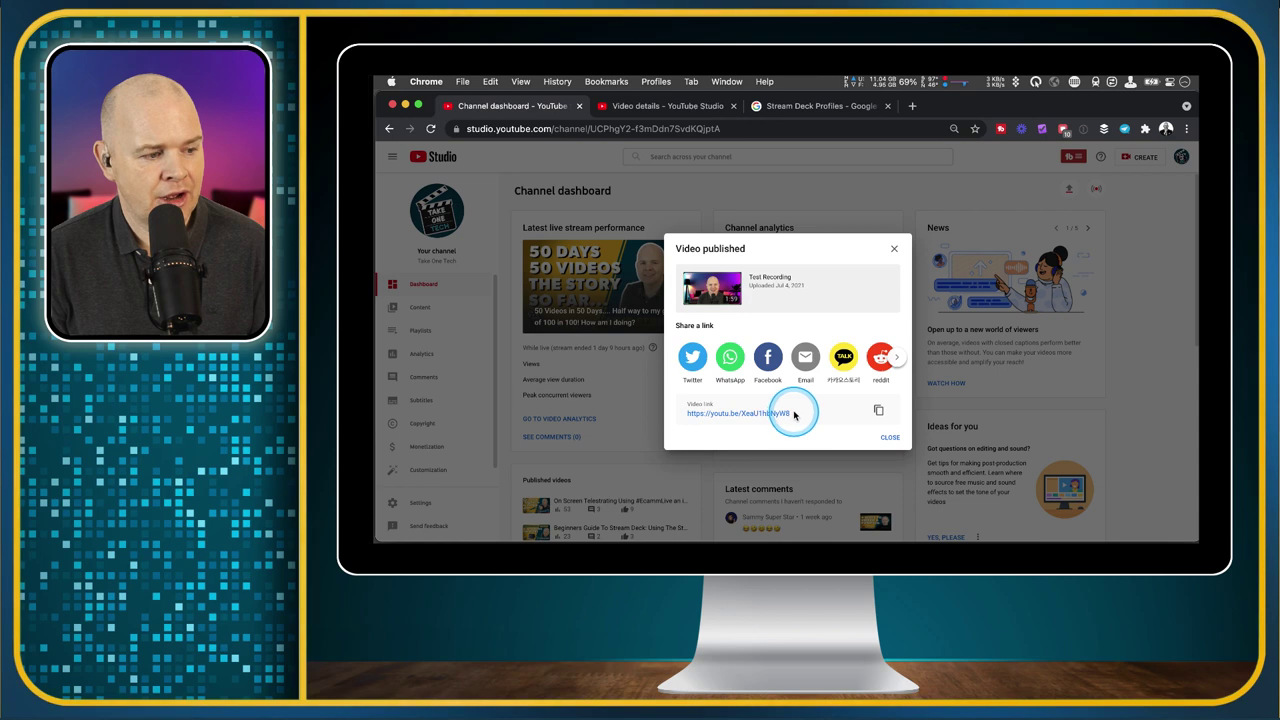
{"action": "left_click", "coordinate": [693, 362]}
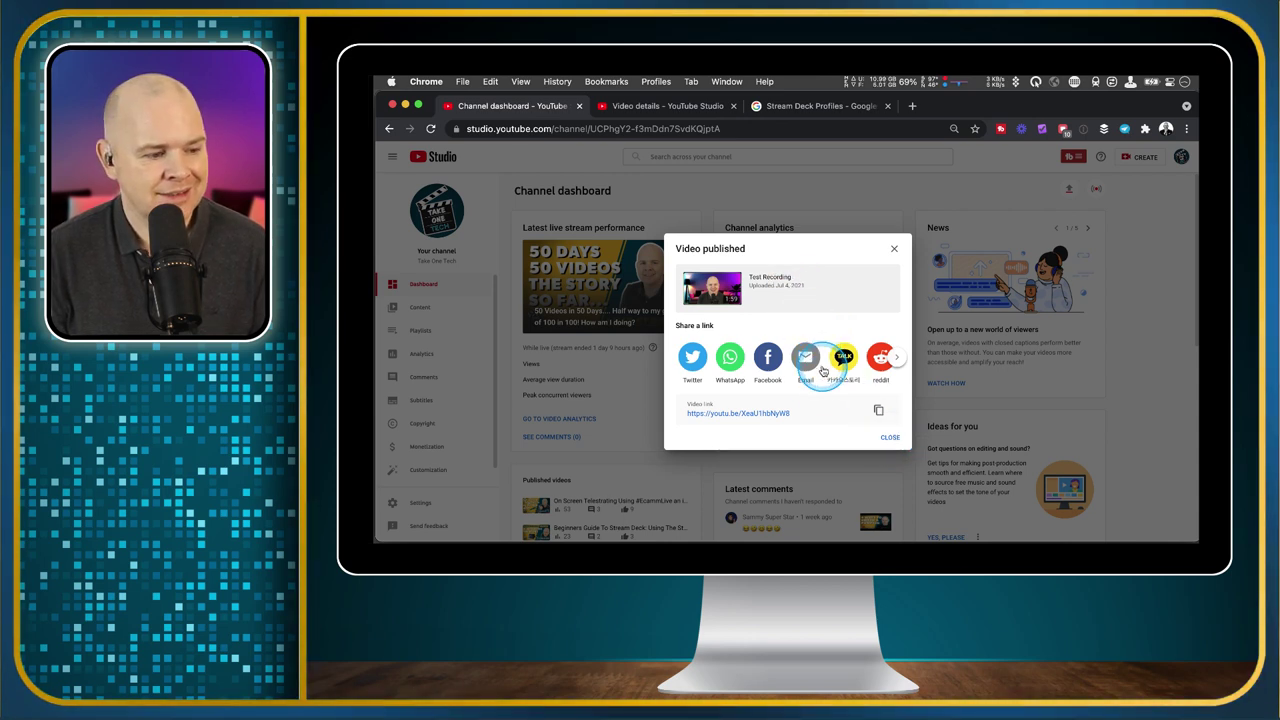
{"action": "left_click", "coordinate": [893, 440]}
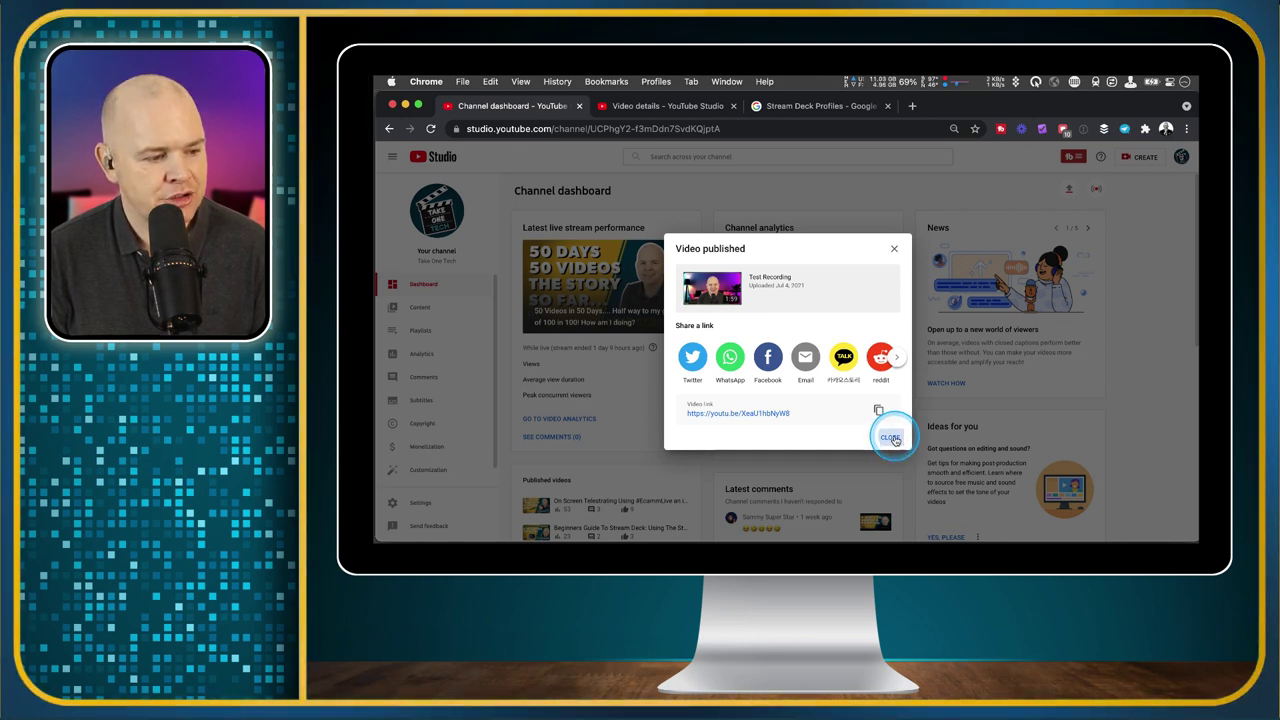
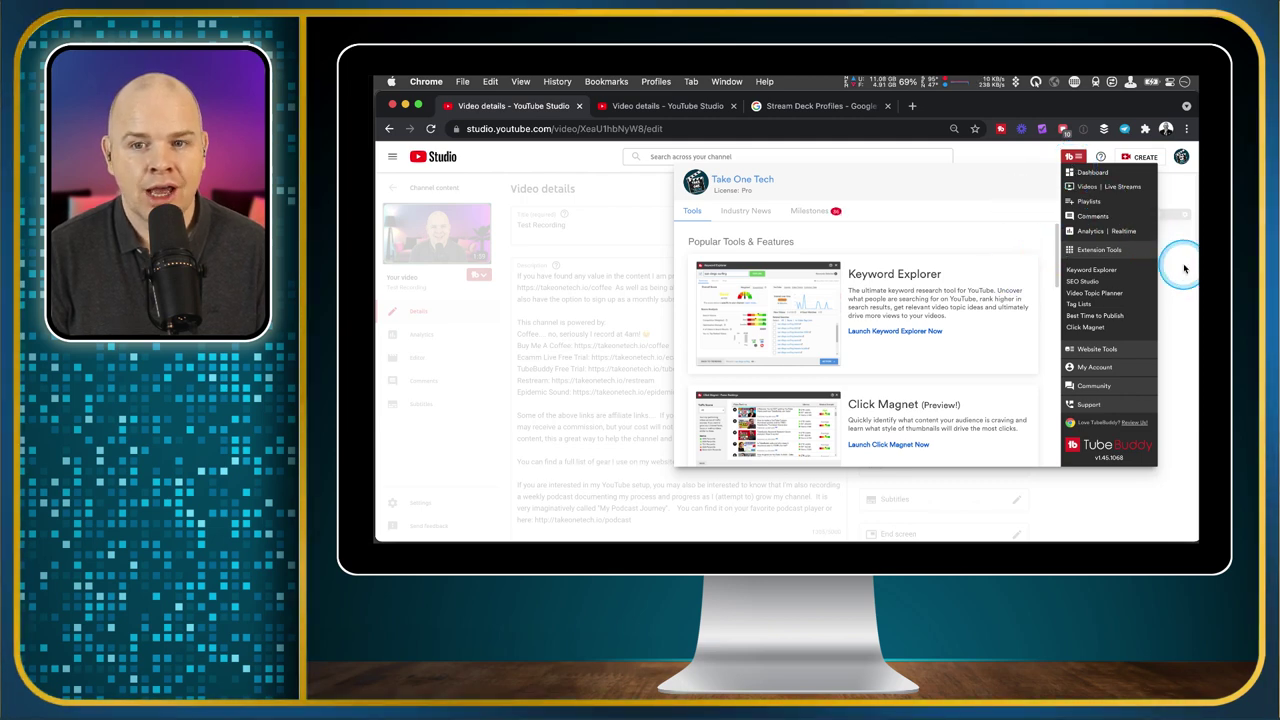
Step: Dismiss the TubeBuddy menu and look through the test video's details as far as the Best Practices checklist
{"action": "left_click", "coordinate": [1071, 157]}
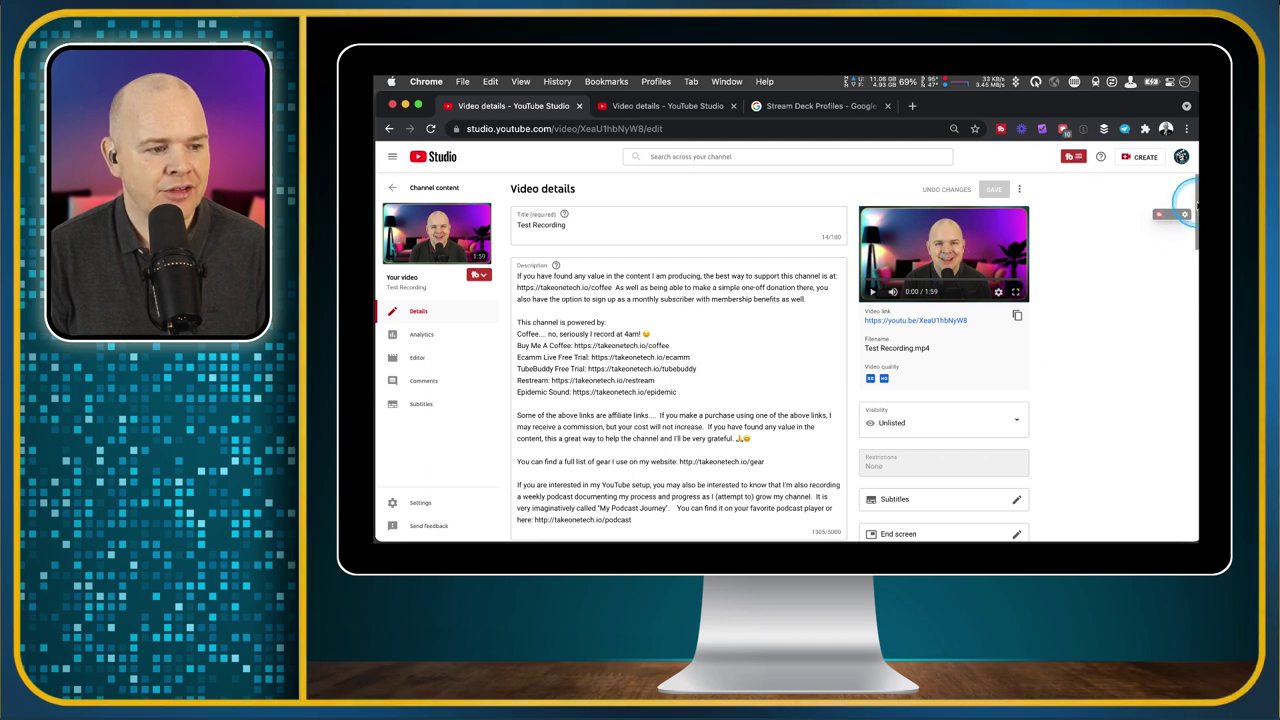
{"action": "scroll", "coordinate": [1196, 210], "scroll_direction": "down", "scroll_amount": 2}
{"action": "scroll", "coordinate": [1185, 214], "scroll_direction": "up", "scroll_amount": 2}
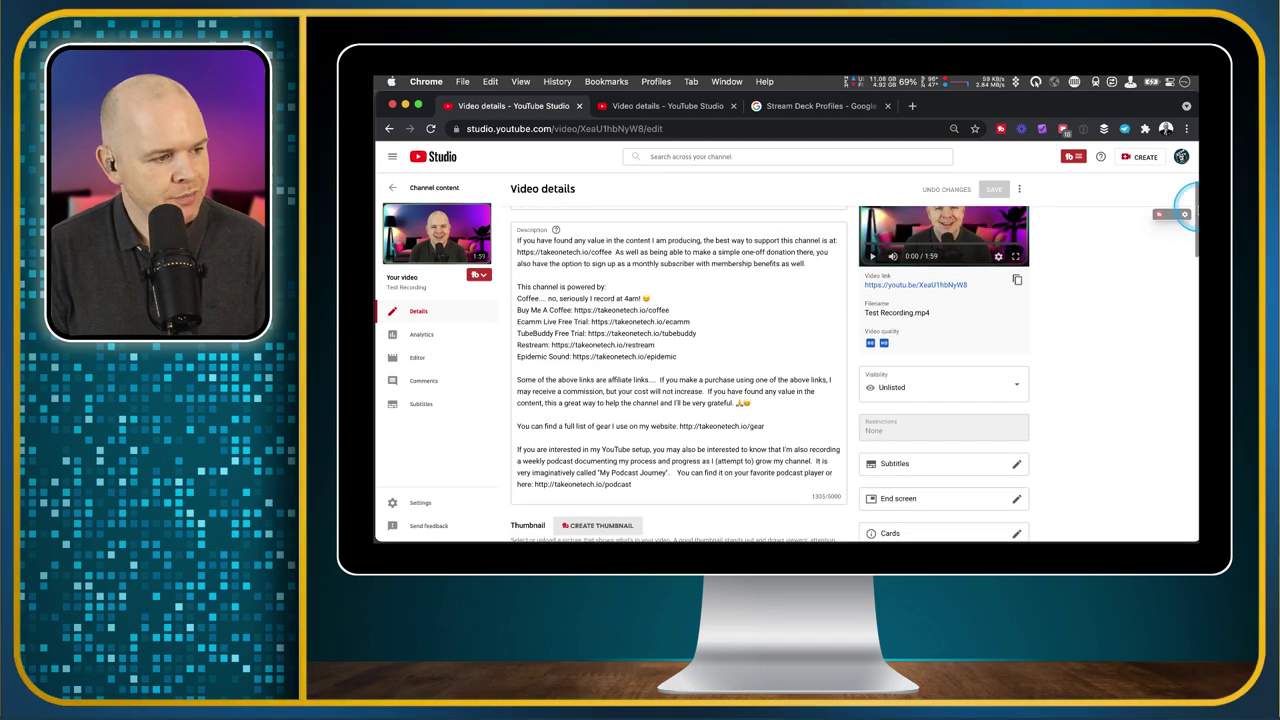
{"action": "left_click", "coordinate": [540, 225]}
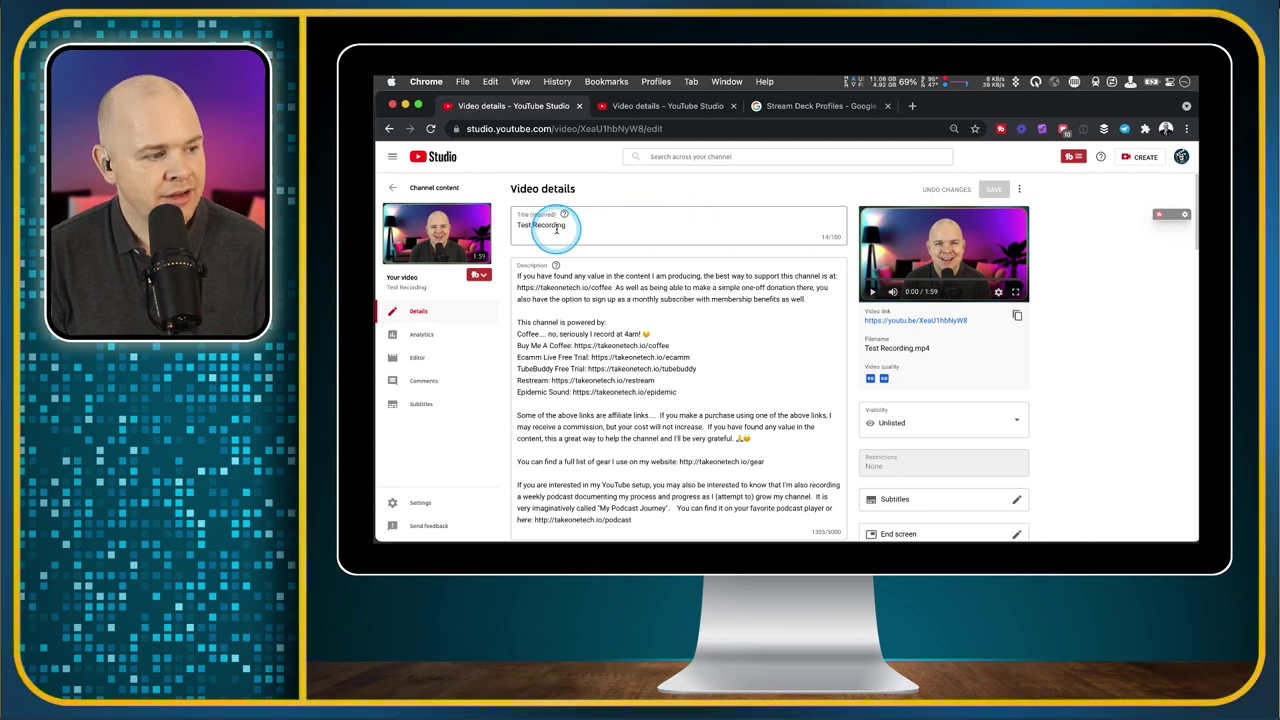
{"action": "left_click_drag", "start_coordinate": [1196, 207], "coordinate": [1196, 274]}
{"action": "left_click", "coordinate": [1062, 252]}
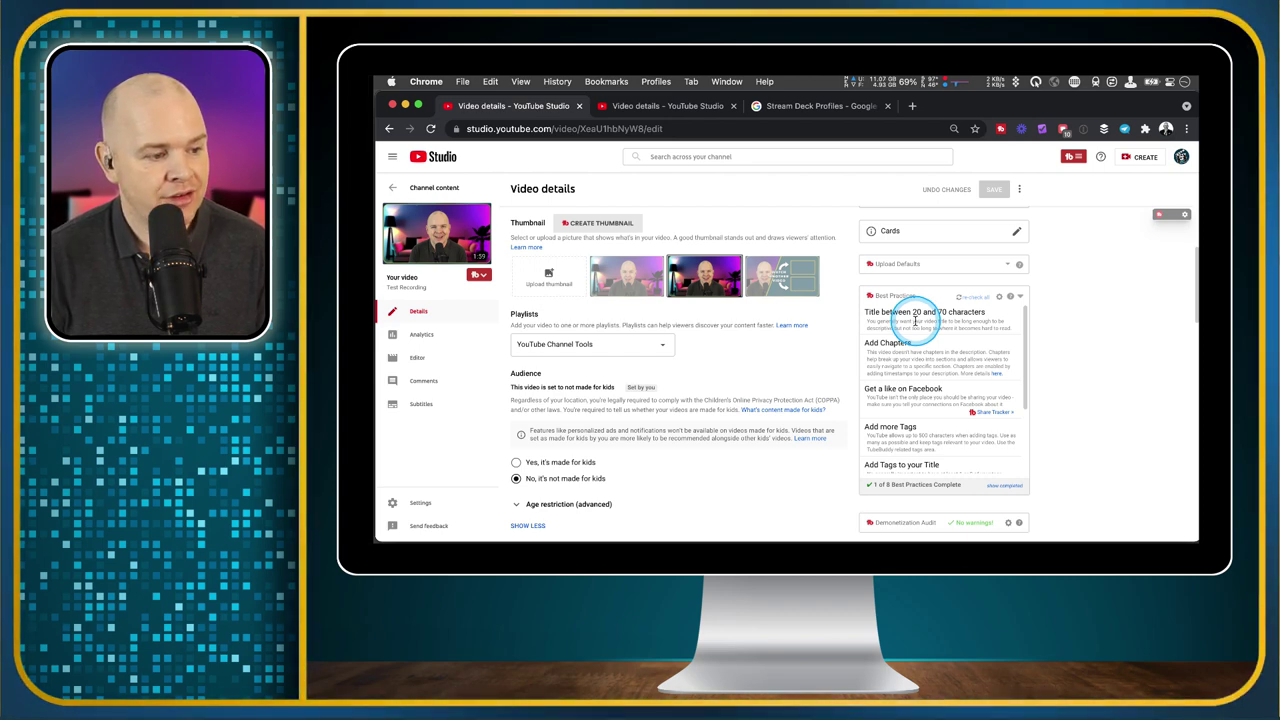
Step: Read the recommendations in the TubeBuddy Best Practices checklist and show its completed items
{"action": "scroll", "coordinate": [914, 322], "scroll_direction": "down", "scroll_amount": 2}
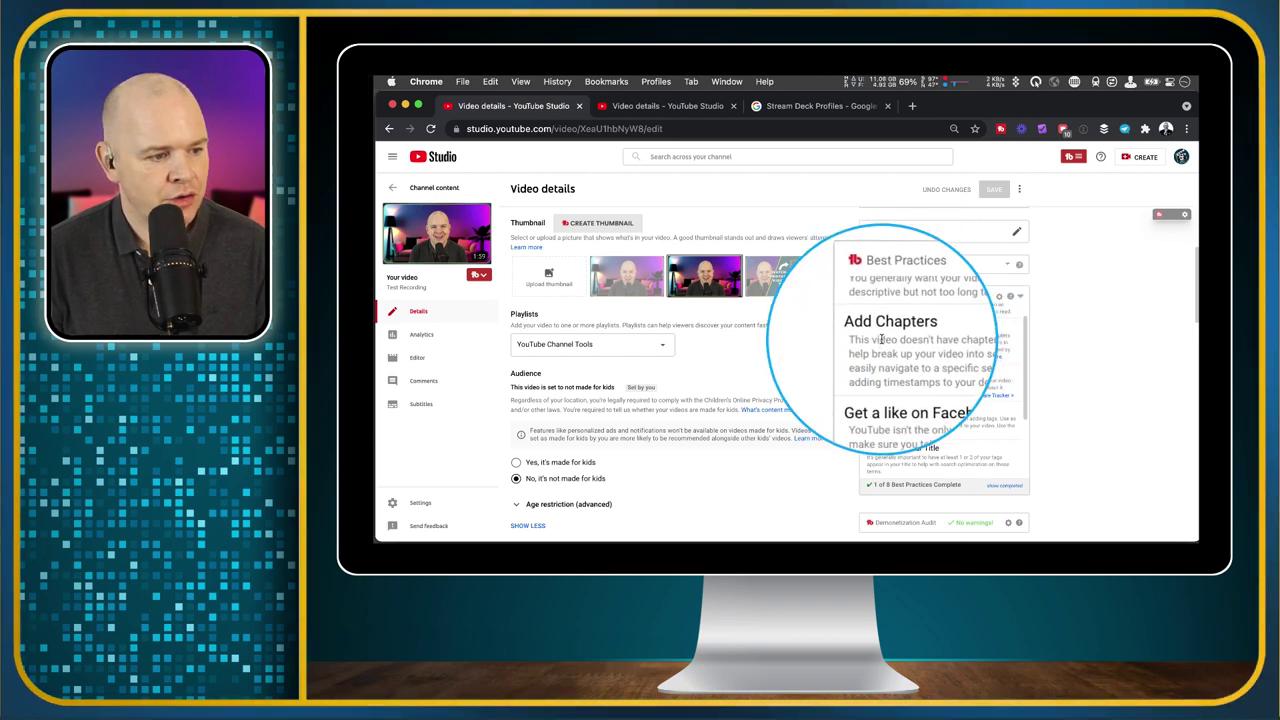
{"action": "scroll", "coordinate": [1034, 337], "scroll_direction": "down", "scroll_amount": 1}
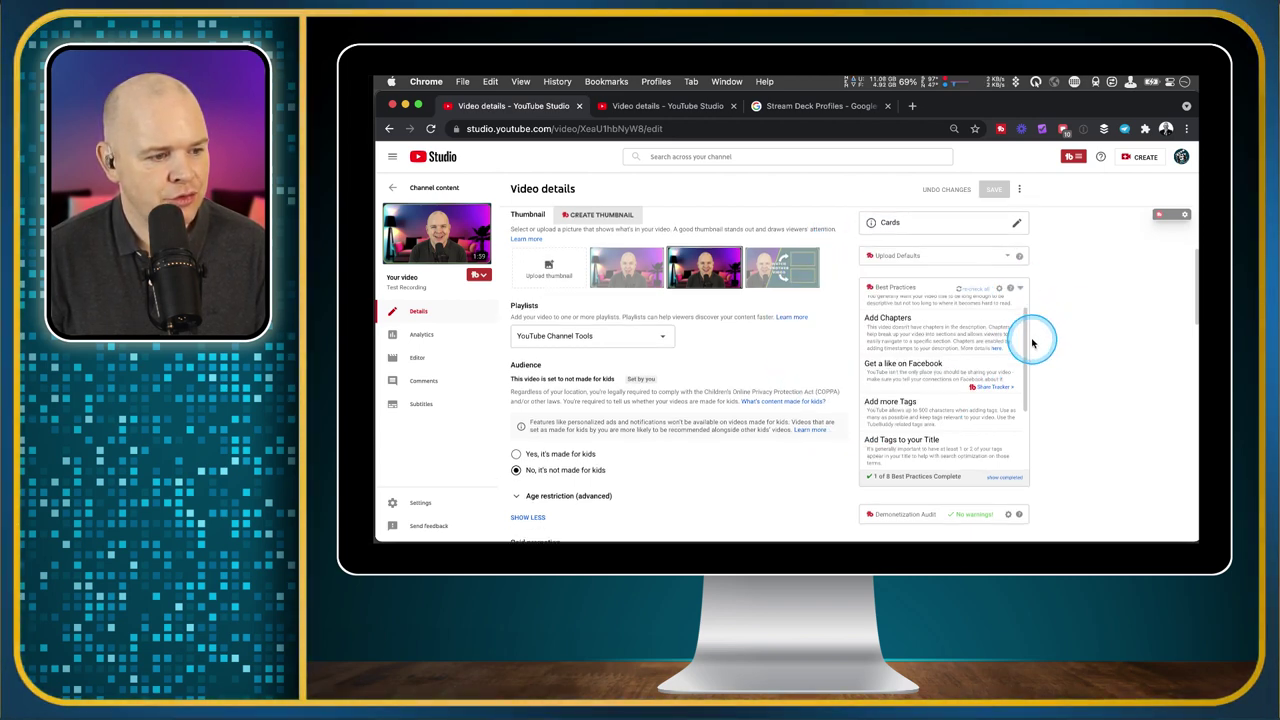
{"action": "left_click_drag", "start_coordinate": [1024, 342], "coordinate": [1020, 323]}
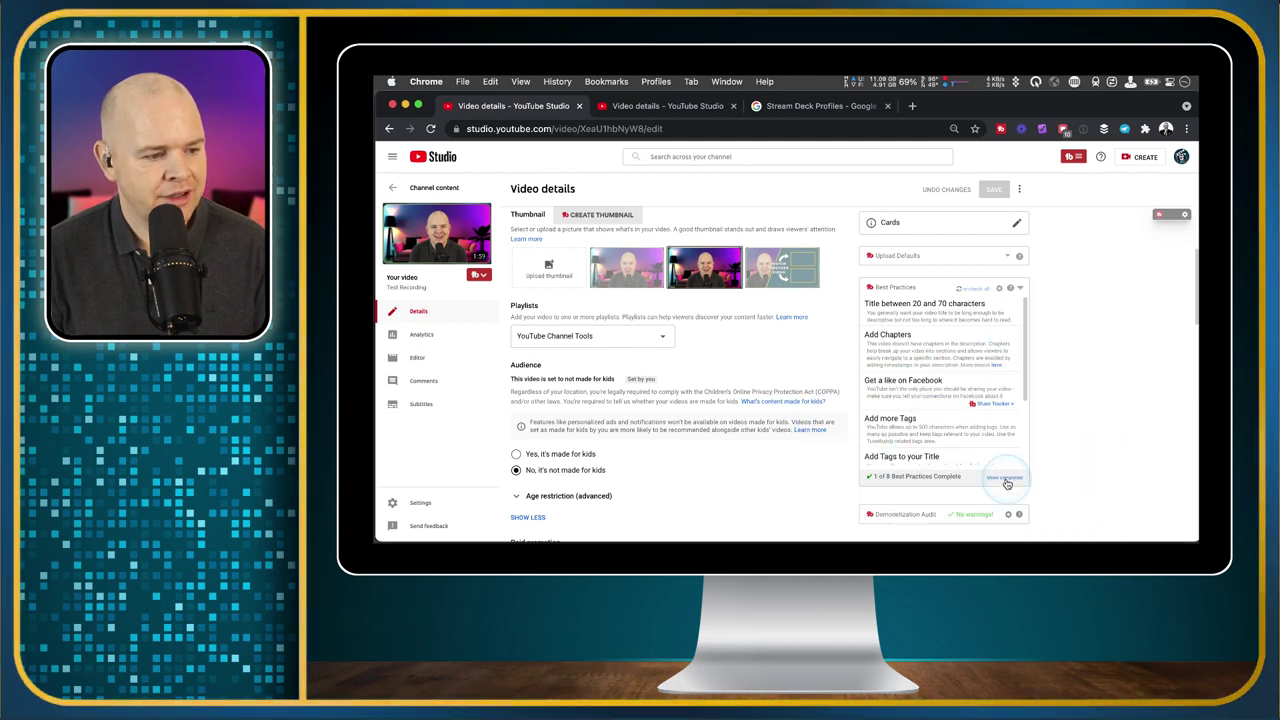
{"action": "left_click", "coordinate": [1005, 480]}
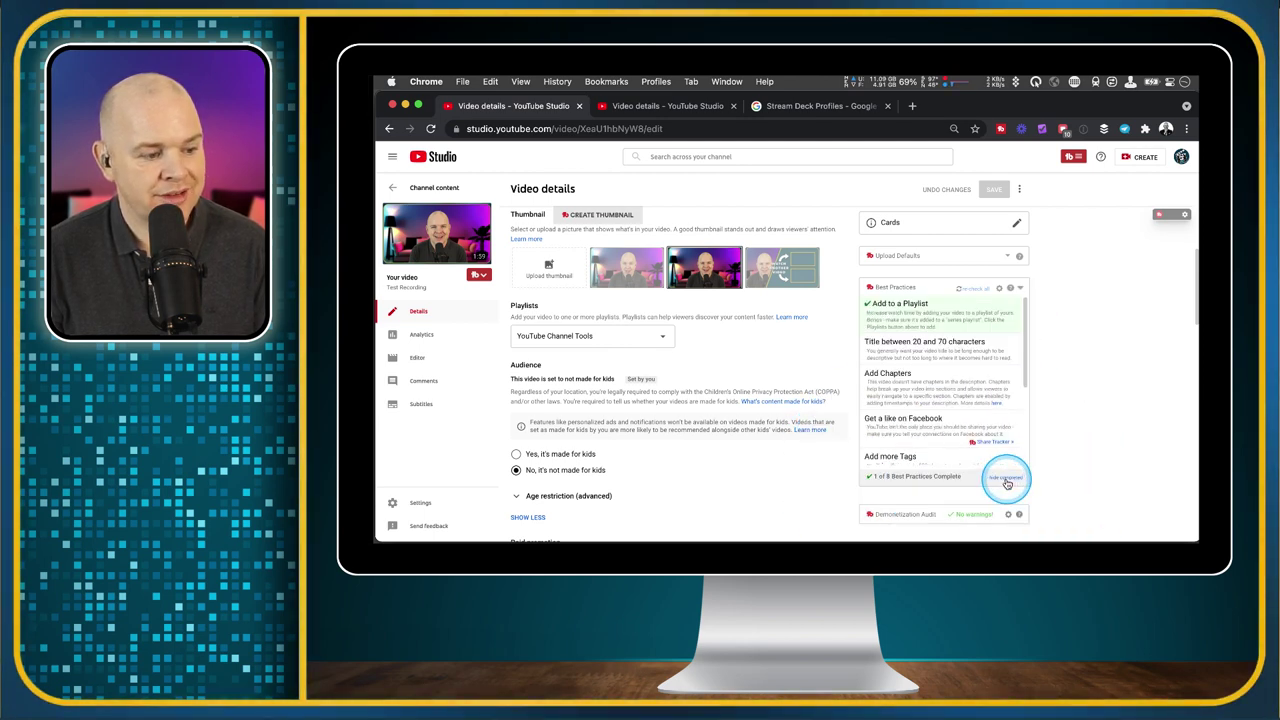
{"action": "scroll", "coordinate": [1097, 443], "scroll_direction": "down", "scroll_amount": 1}
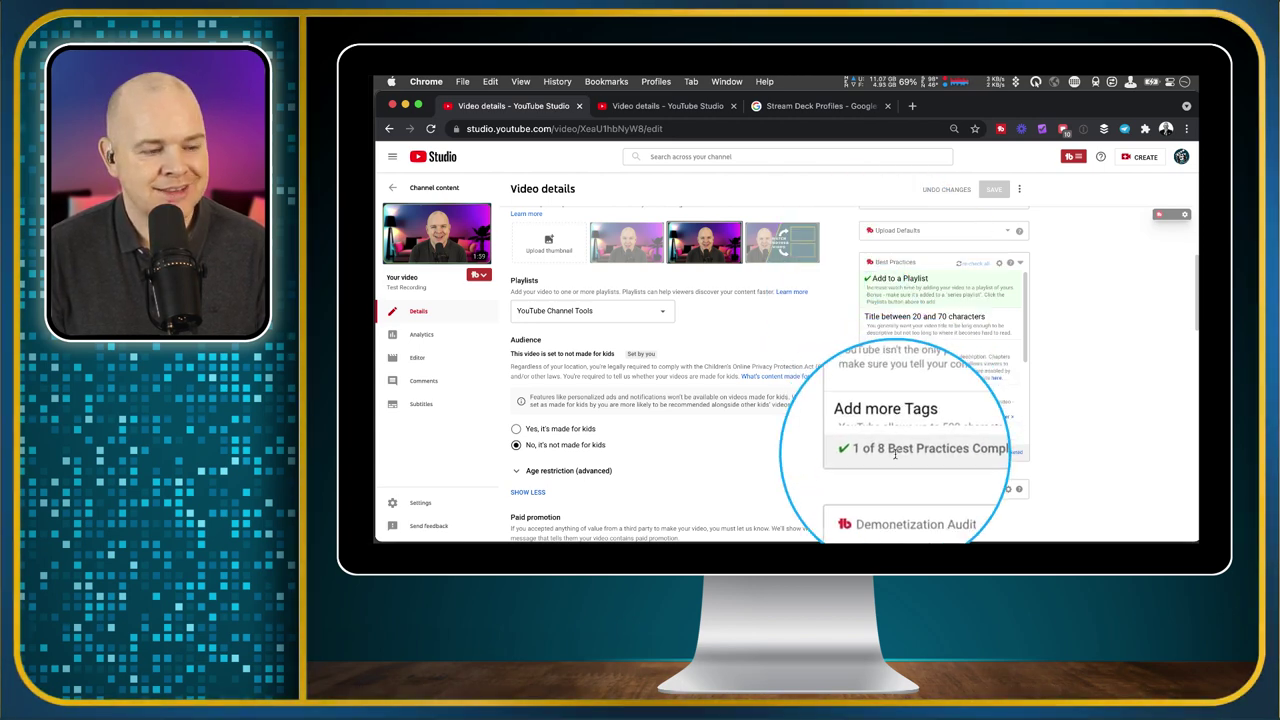
{"action": "scroll", "coordinate": [1008, 323], "scroll_direction": "down", "scroll_amount": 1}
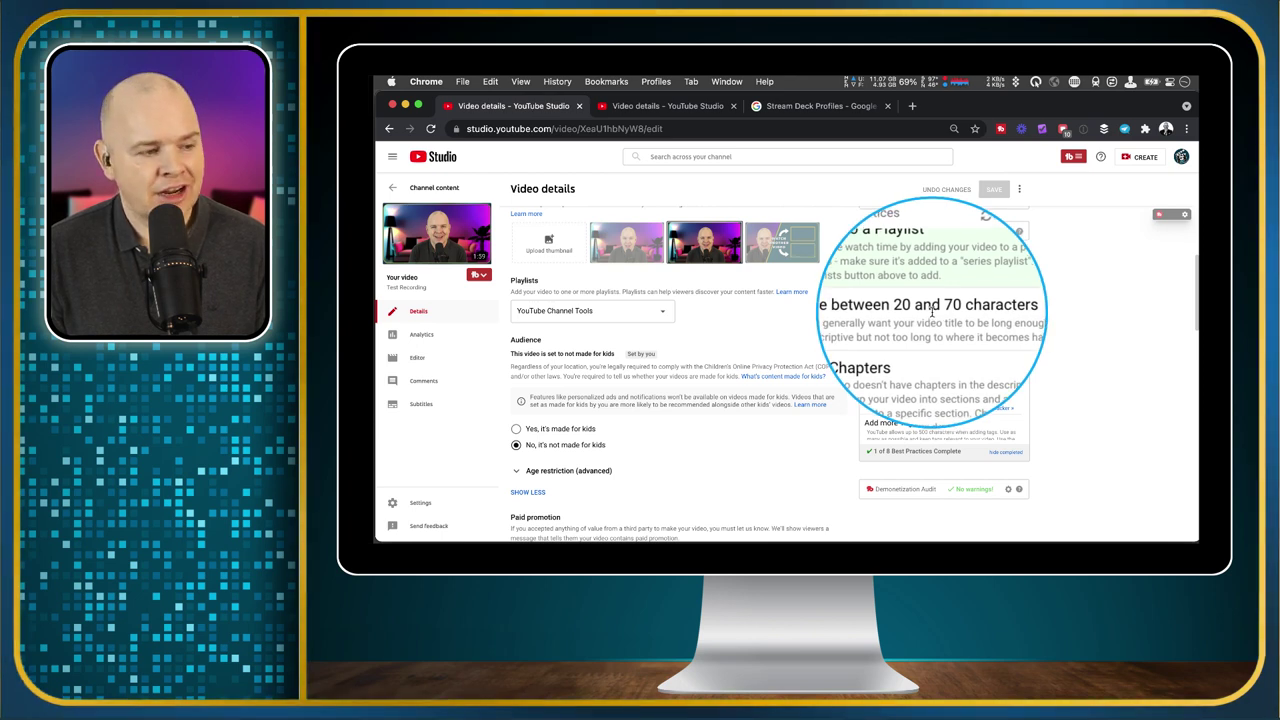
Step: Compare the video's title length with the 20 to 70 character recommendation and read the remaining Best Practices on chapters, tags and info cards
{"action": "scroll", "coordinate": [775, 280], "scroll_direction": "up", "scroll_amount": 1}
{"action": "scroll", "coordinate": [775, 280], "scroll_direction": "up", "scroll_amount": 10}
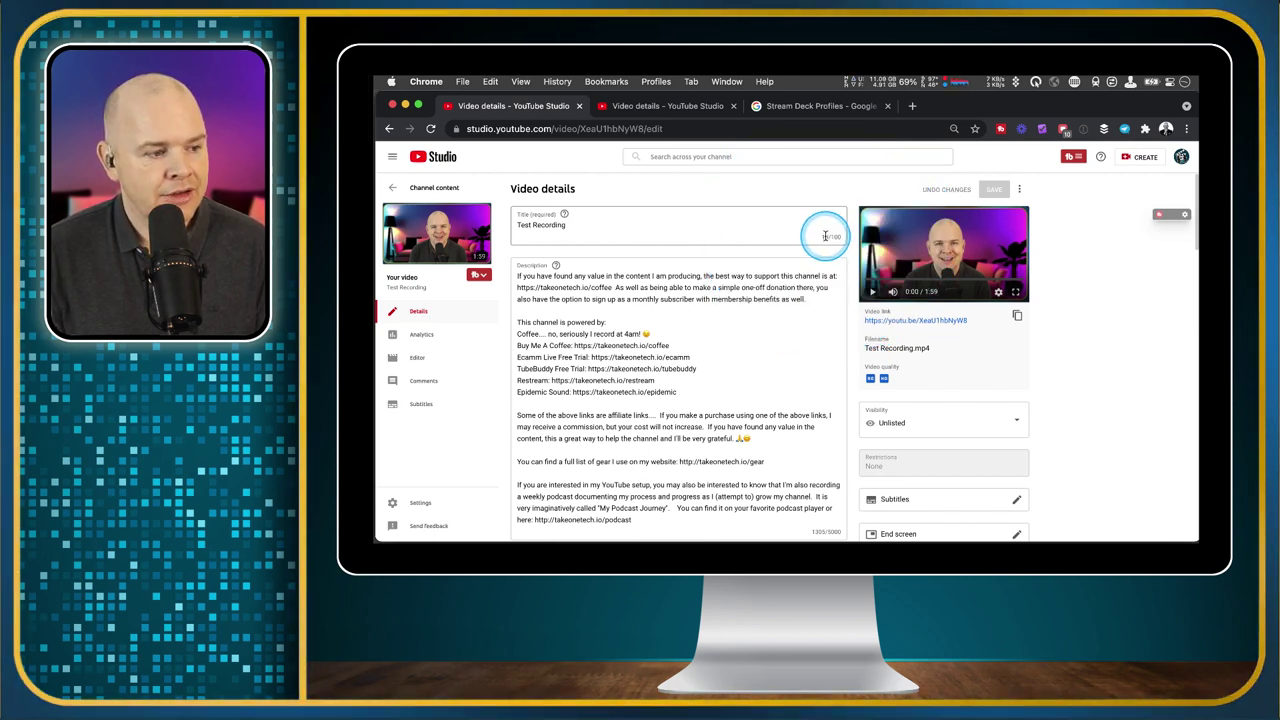
{"action": "scroll", "coordinate": [825, 236], "scroll_direction": "down", "scroll_amount": 2}
{"action": "scroll", "coordinate": [825, 236], "scroll_direction": "down", "scroll_amount": 5}
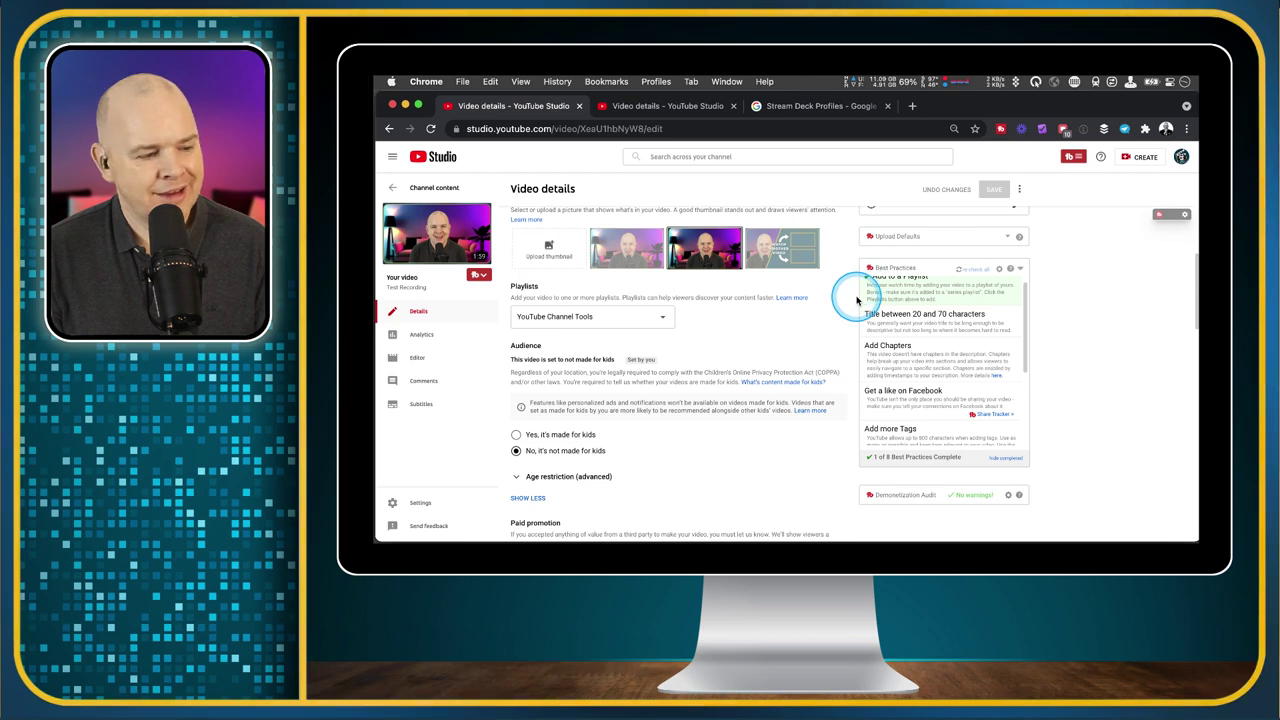
{"action": "scroll", "coordinate": [856, 300], "scroll_direction": "down", "scroll_amount": 1}
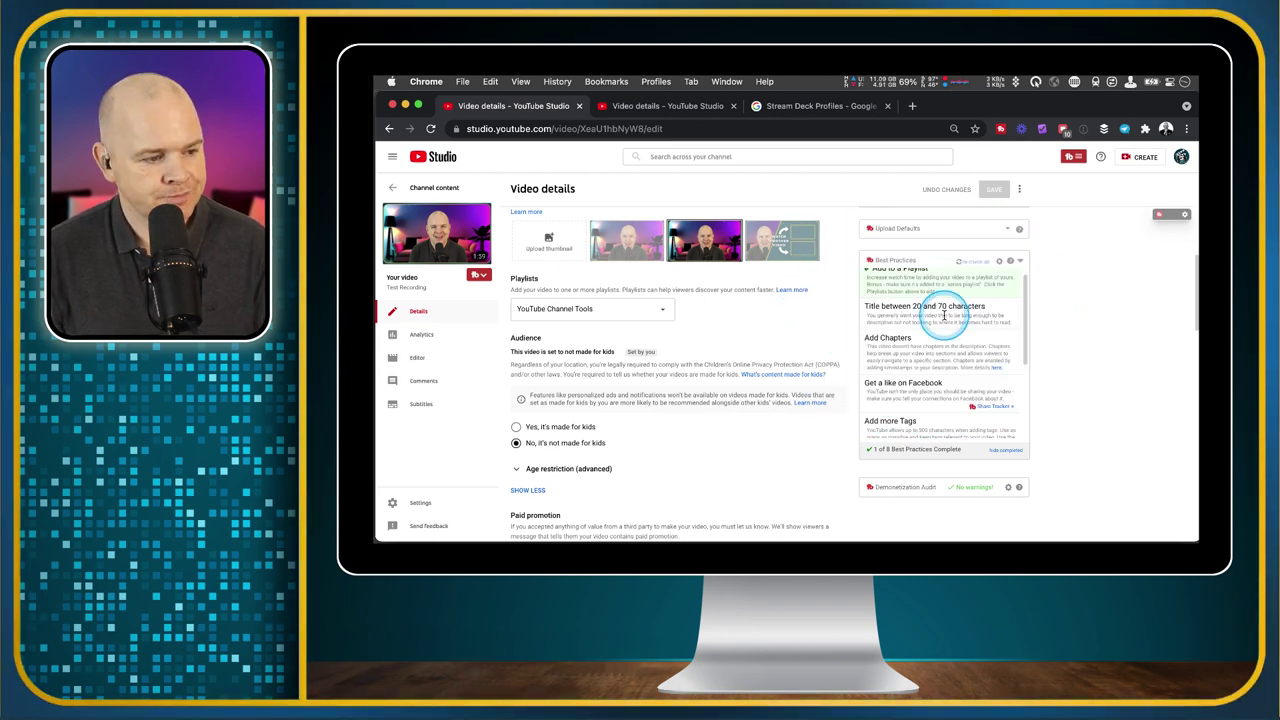
{"action": "scroll", "coordinate": [944, 316], "scroll_direction": "down", "scroll_amount": 1}
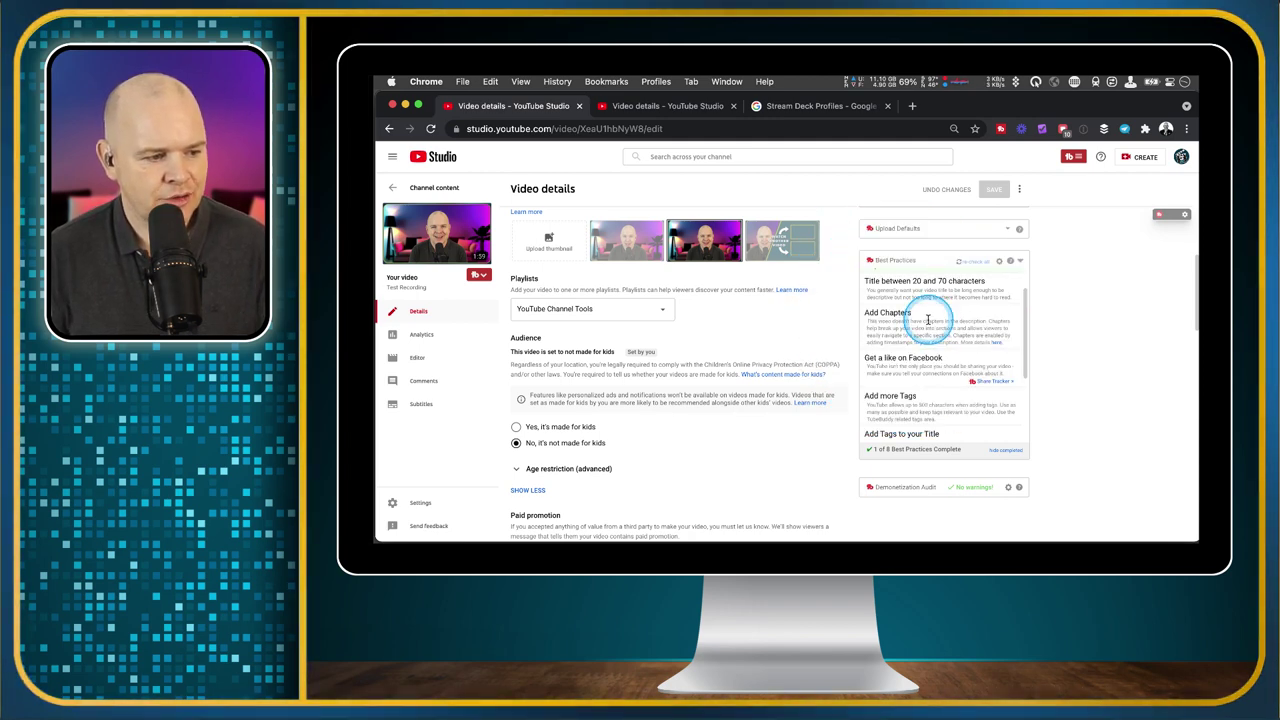
{"action": "scroll", "coordinate": [925, 405], "scroll_direction": "down", "scroll_amount": 3}
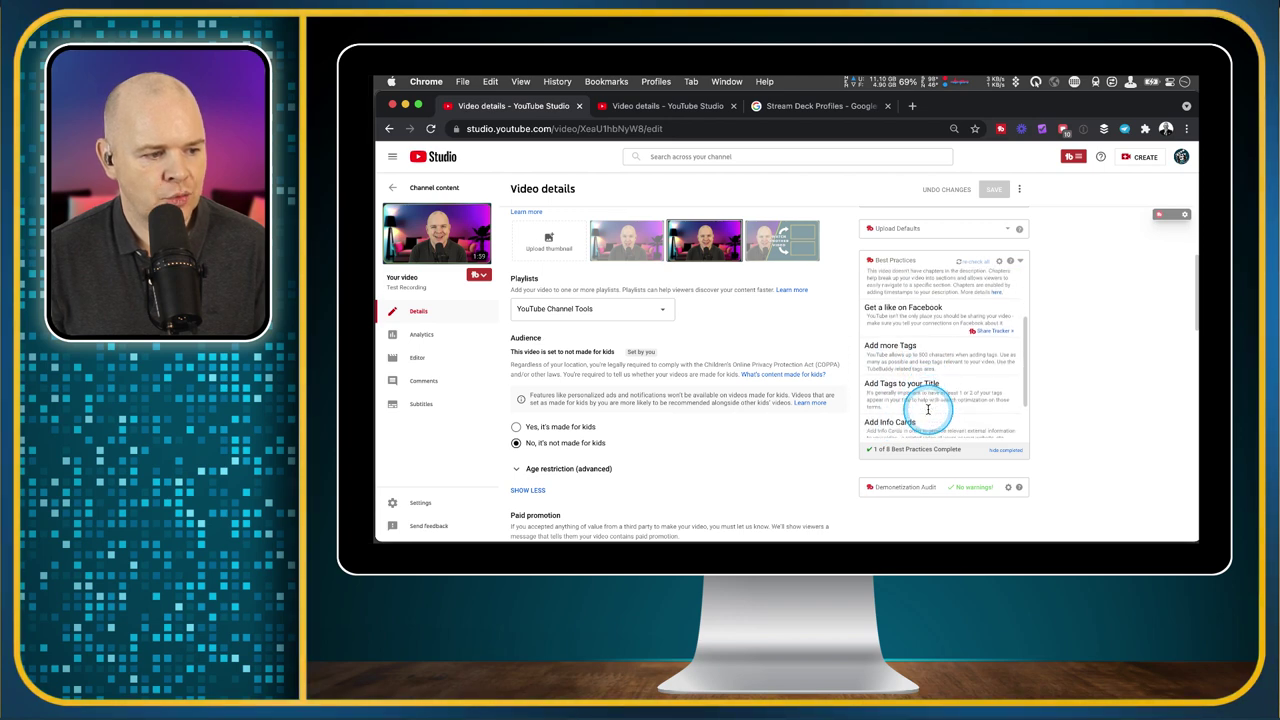
{"action": "scroll", "coordinate": [928, 408], "scroll_direction": "up", "scroll_amount": 3}
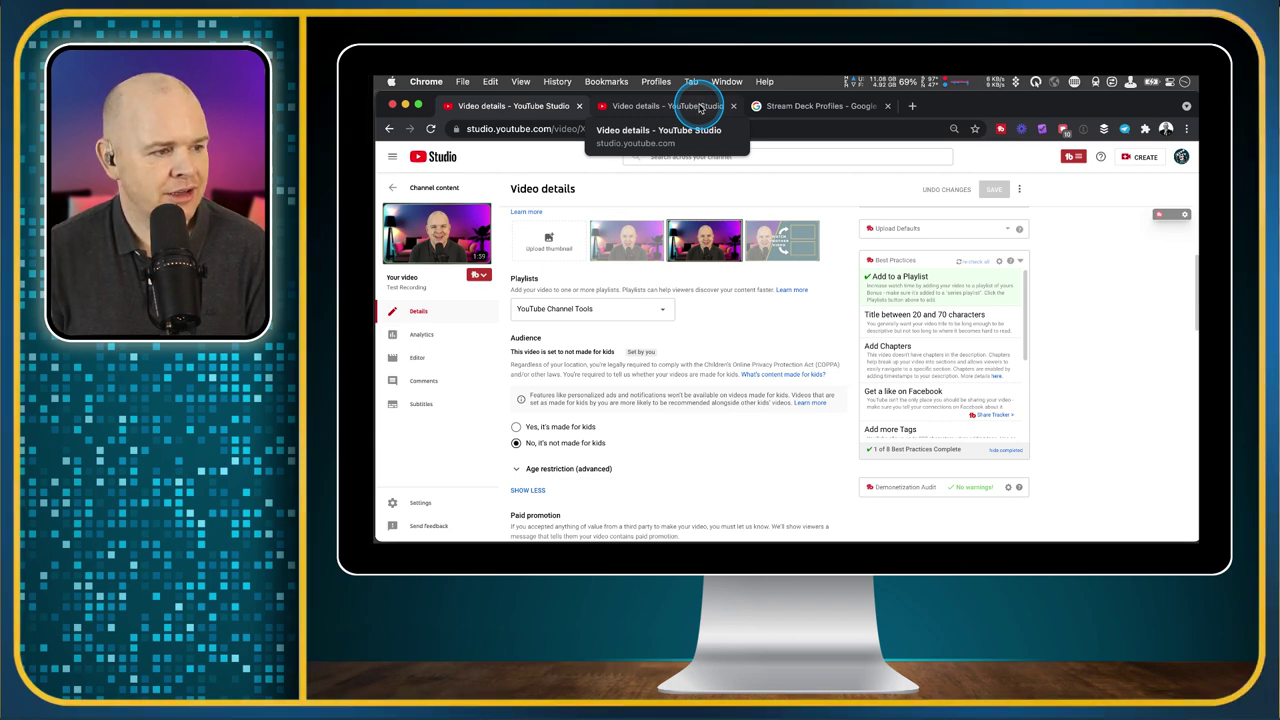
Step: Examine the Google results for Stream Deck Profiles, comparing the videos with key moments and the web page results
{"action": "left_click", "coordinate": [857, 106]}
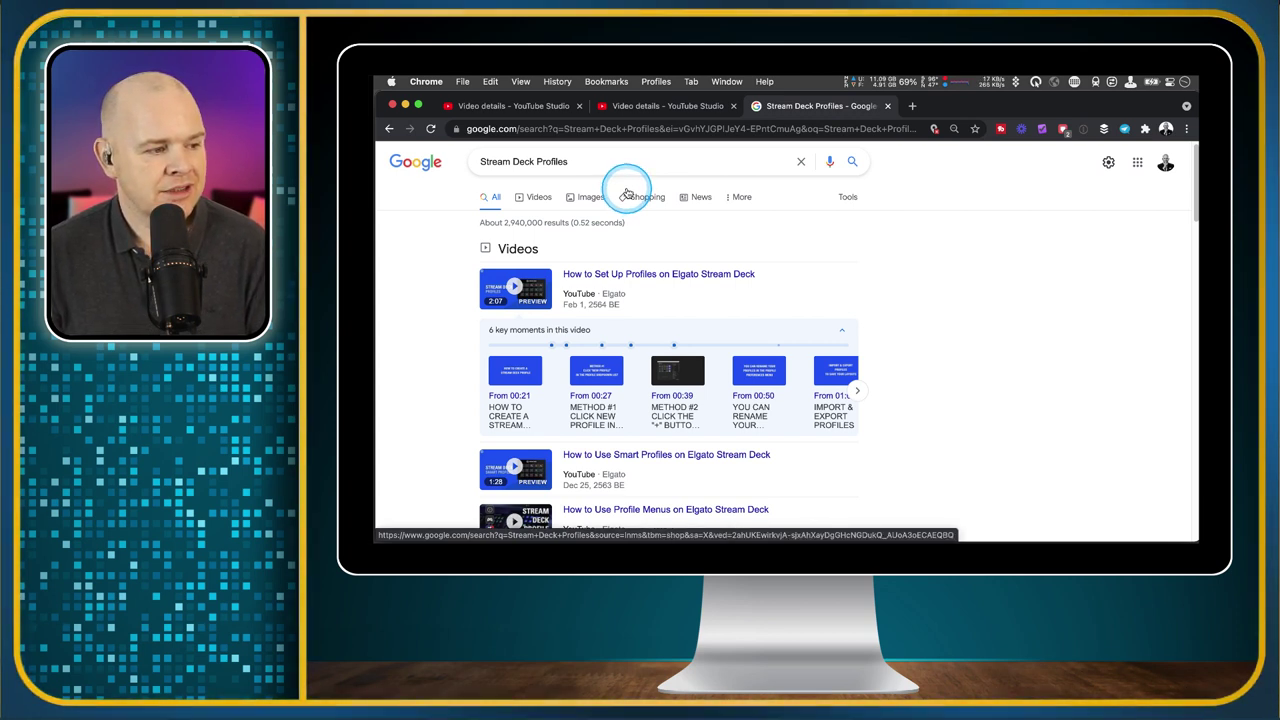
{"action": "scroll", "coordinate": [886, 310], "scroll_direction": "down", "scroll_amount": 1}
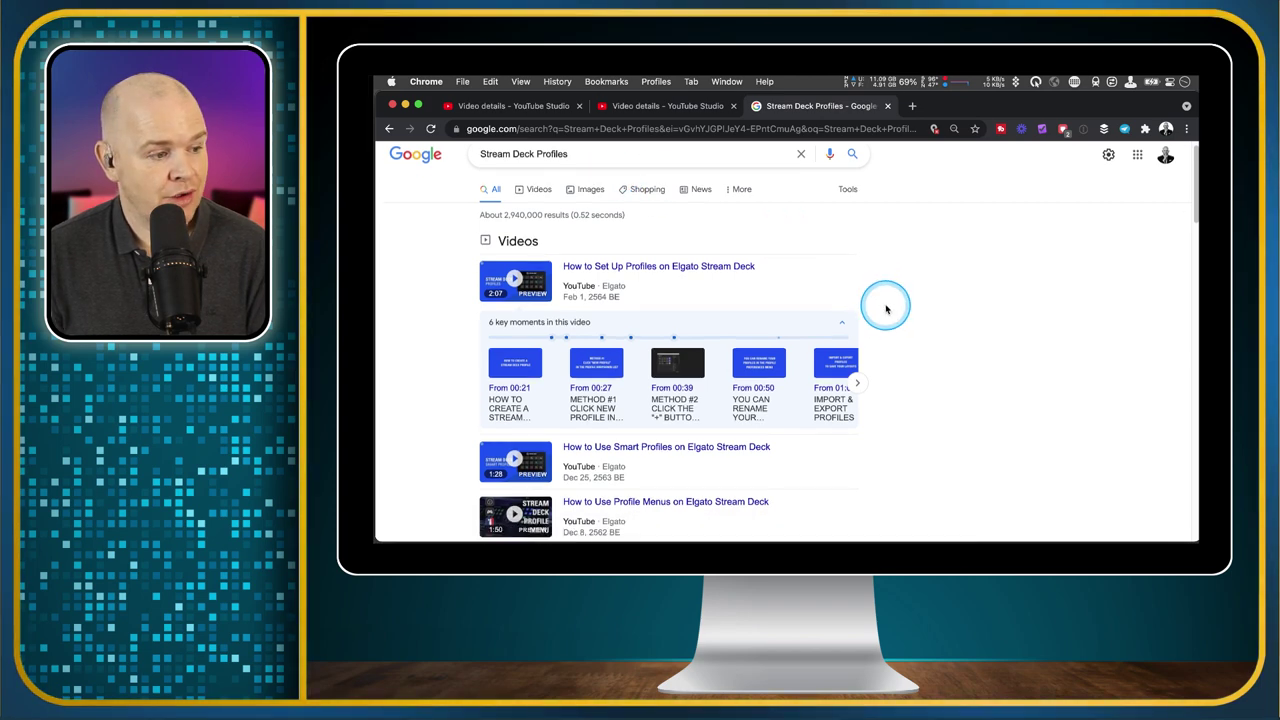
{"action": "scroll", "coordinate": [860, 308], "scroll_direction": "down", "scroll_amount": 3}
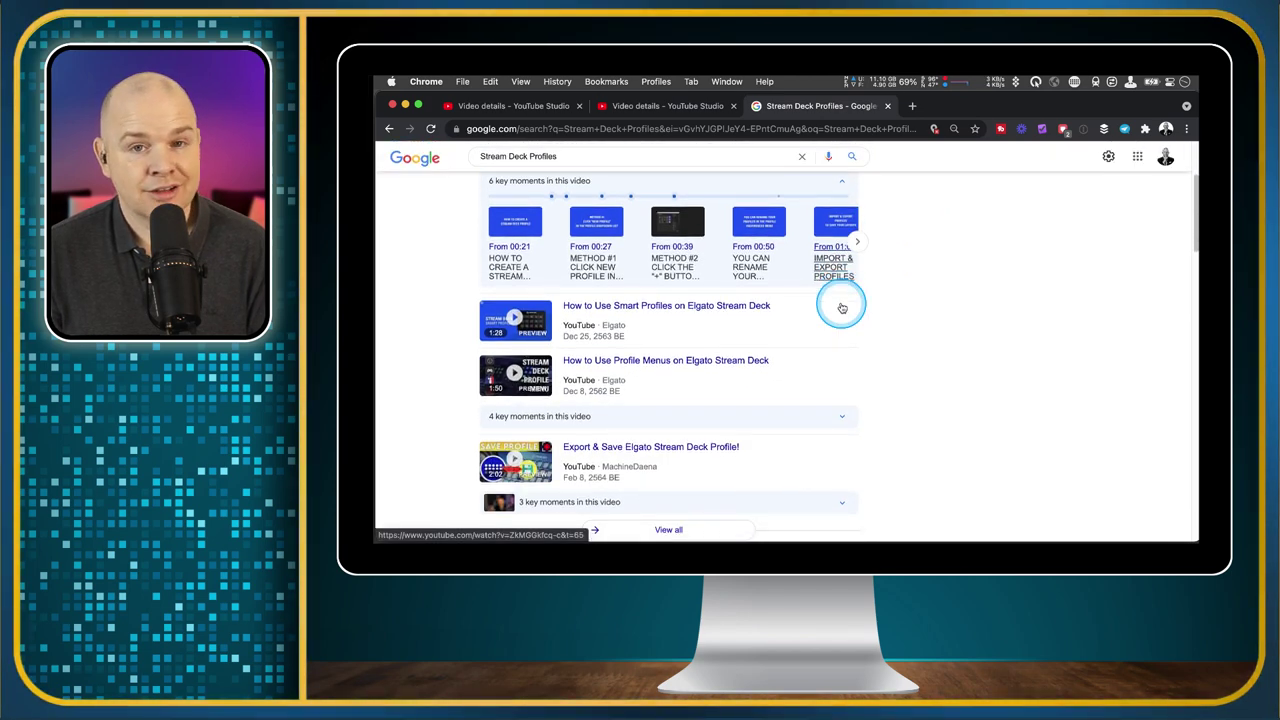
{"action": "scroll", "coordinate": [934, 323], "scroll_direction": "down", "scroll_amount": 5}
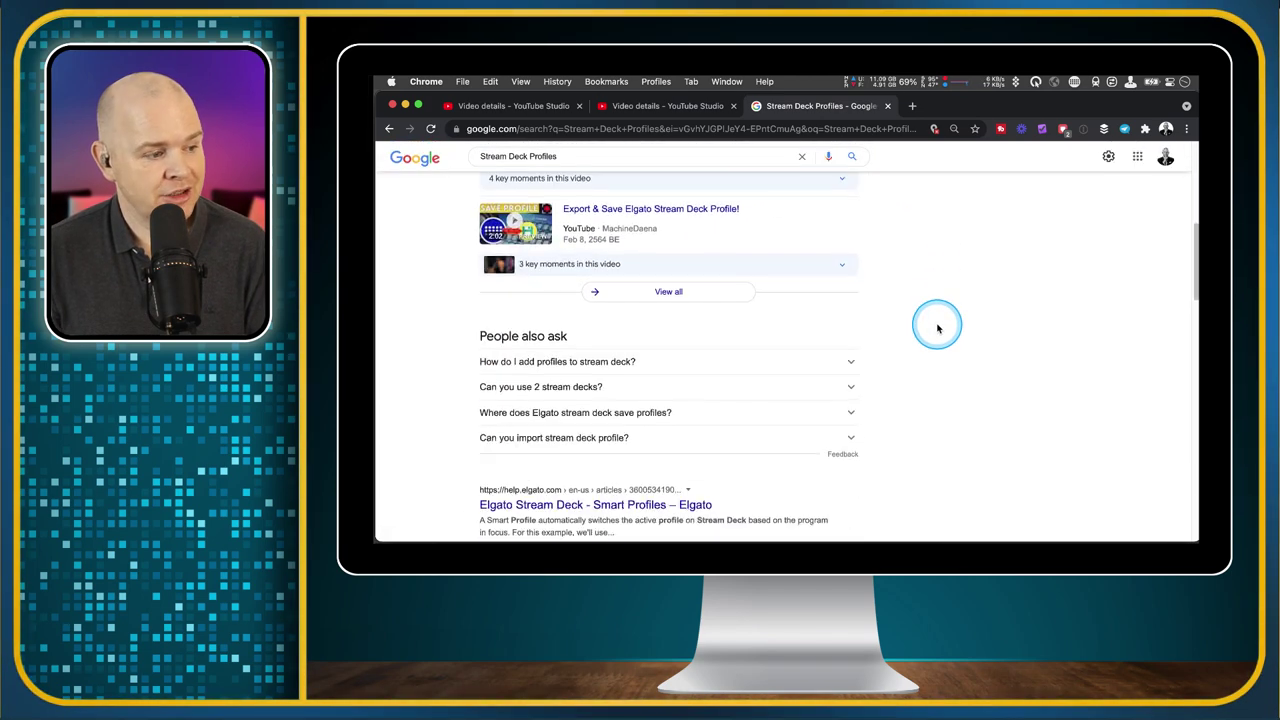
{"action": "scroll", "coordinate": [934, 323], "scroll_direction": "down", "scroll_amount": 4}
{"action": "scroll", "coordinate": [651, 409], "scroll_direction": "up", "scroll_amount": 1}
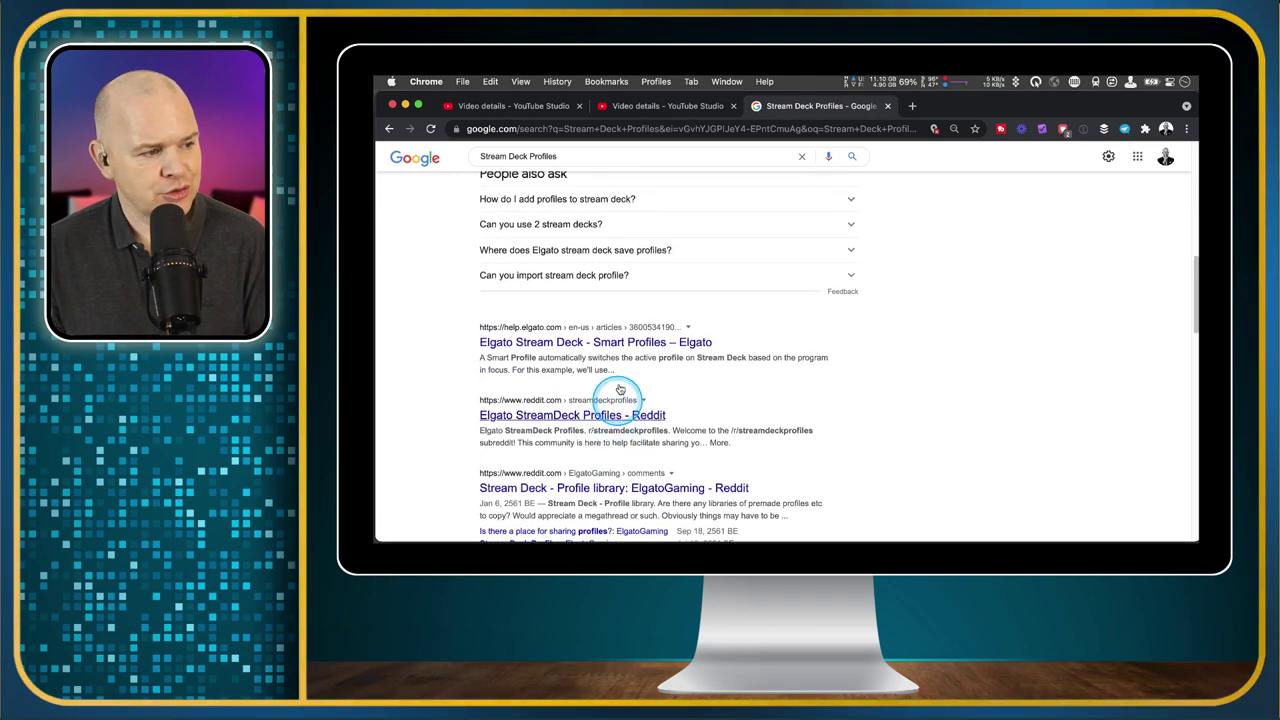
{"action": "scroll", "coordinate": [586, 251], "scroll_direction": "up", "scroll_amount": 1}
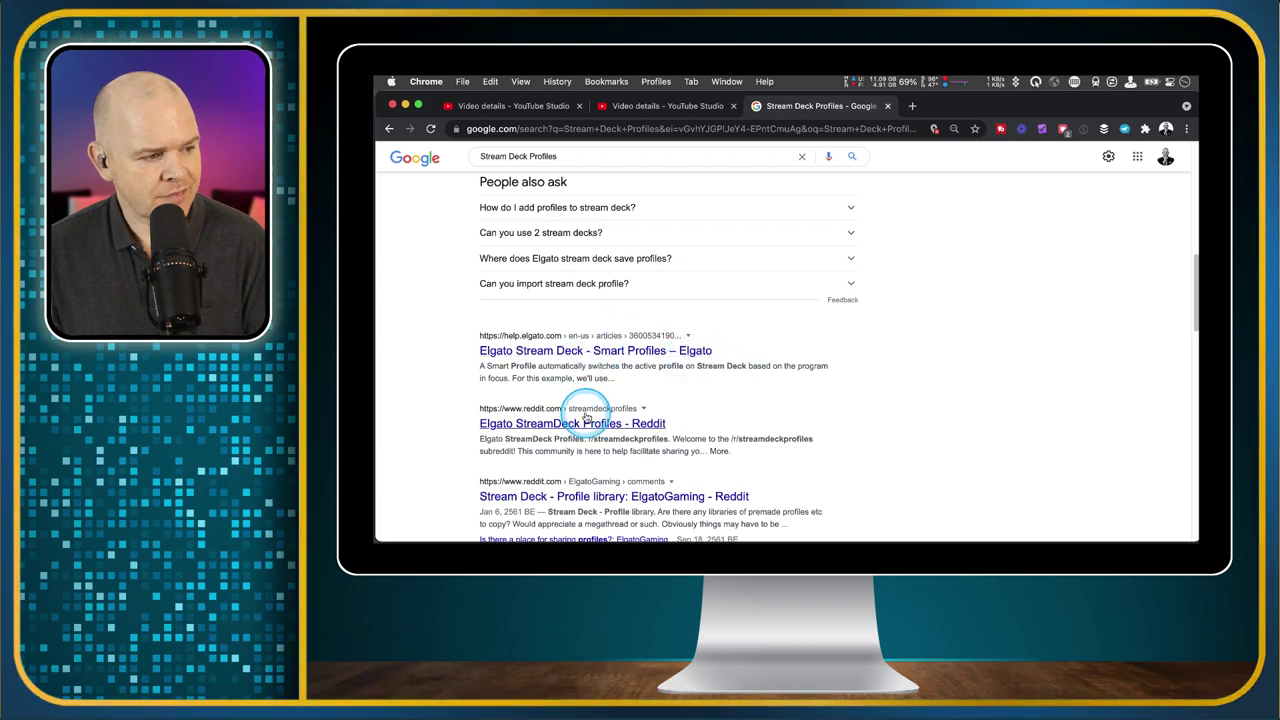
{"action": "scroll", "coordinate": [587, 415], "scroll_direction": "down", "scroll_amount": 2}
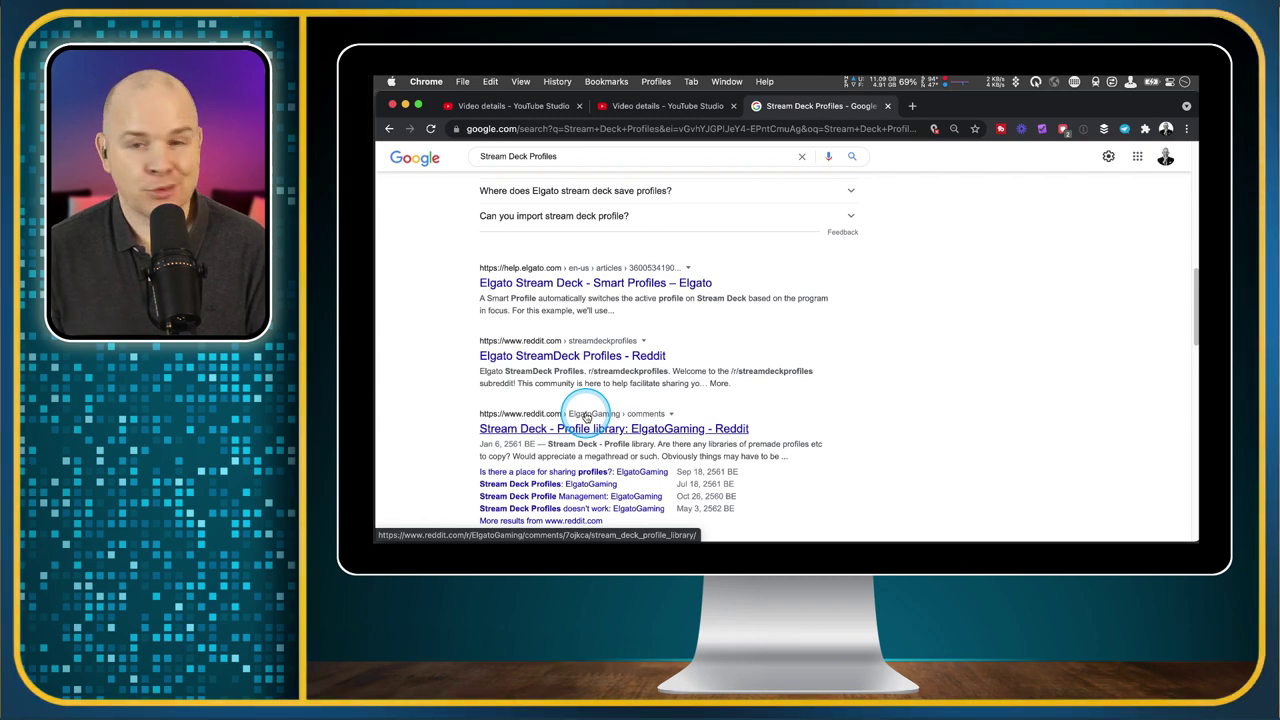
{"action": "scroll", "coordinate": [587, 415], "scroll_direction": "up", "scroll_amount": 1}
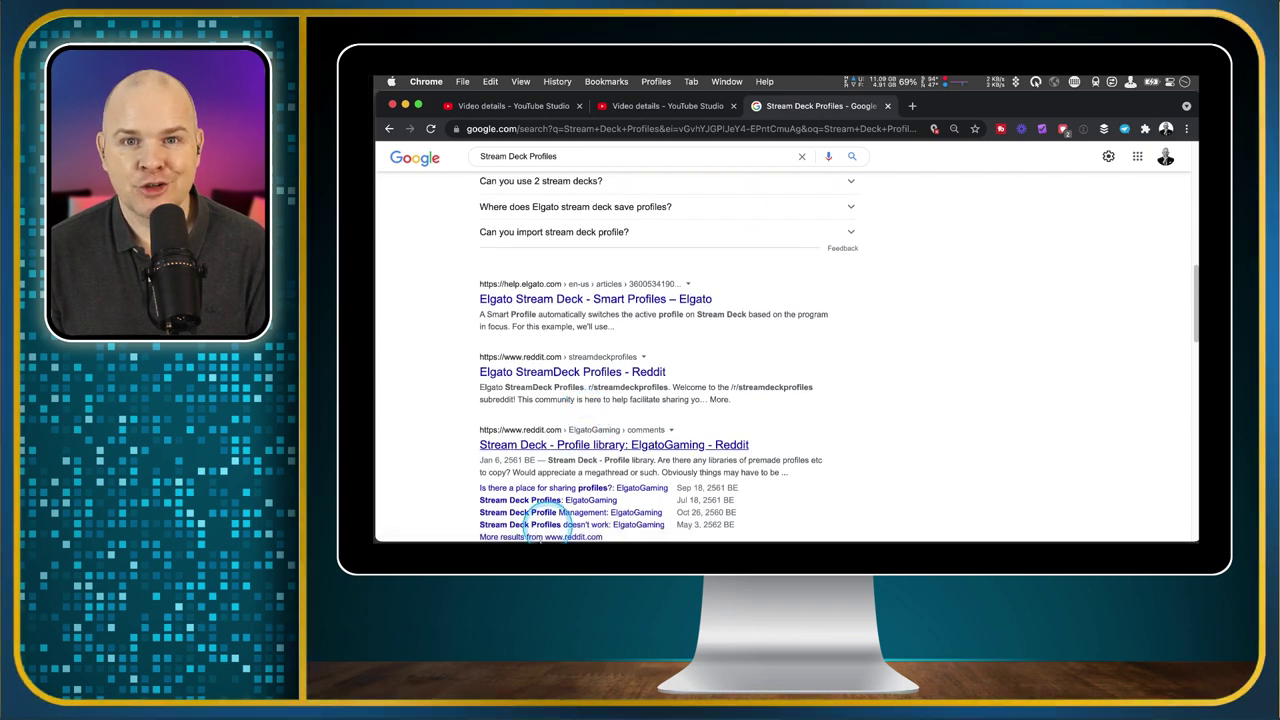
{"action": "scroll", "coordinate": [766, 380], "scroll_direction": "up", "scroll_amount": 10}
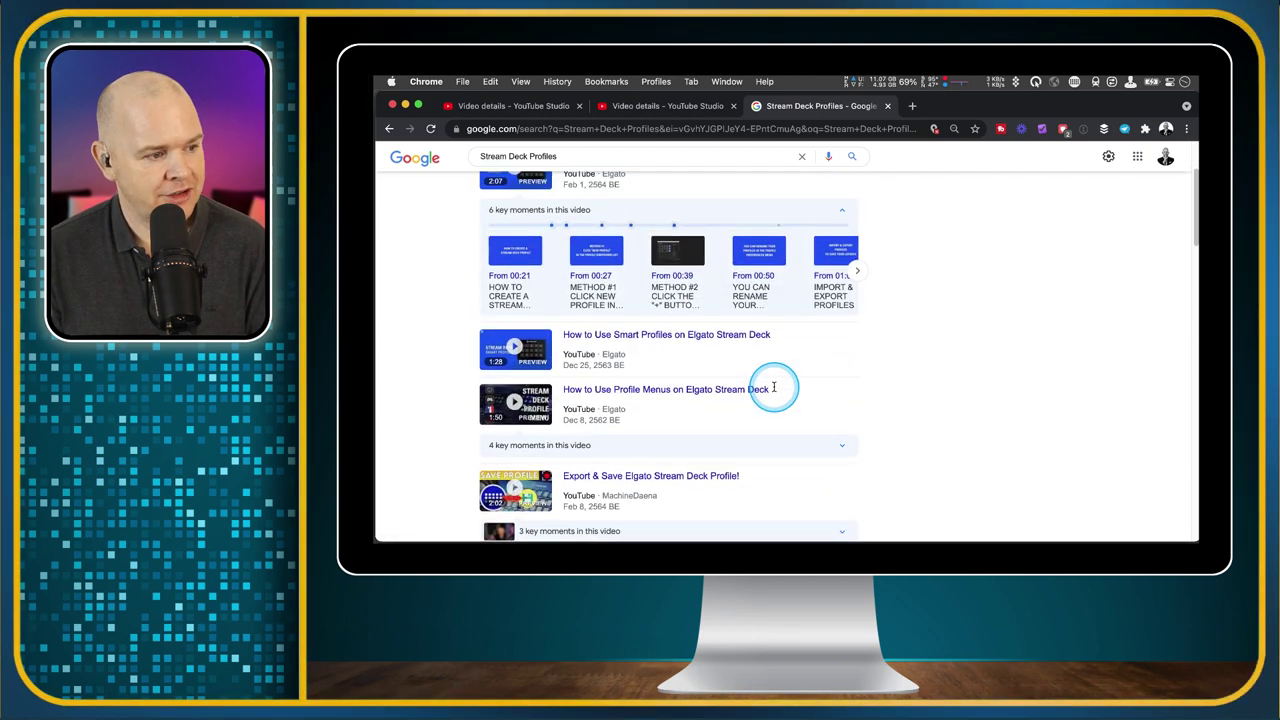
{"action": "scroll", "coordinate": [773, 400], "scroll_direction": "up", "scroll_amount": 2}
{"action": "scroll", "coordinate": [772, 413], "scroll_direction": "up", "scroll_amount": 1}
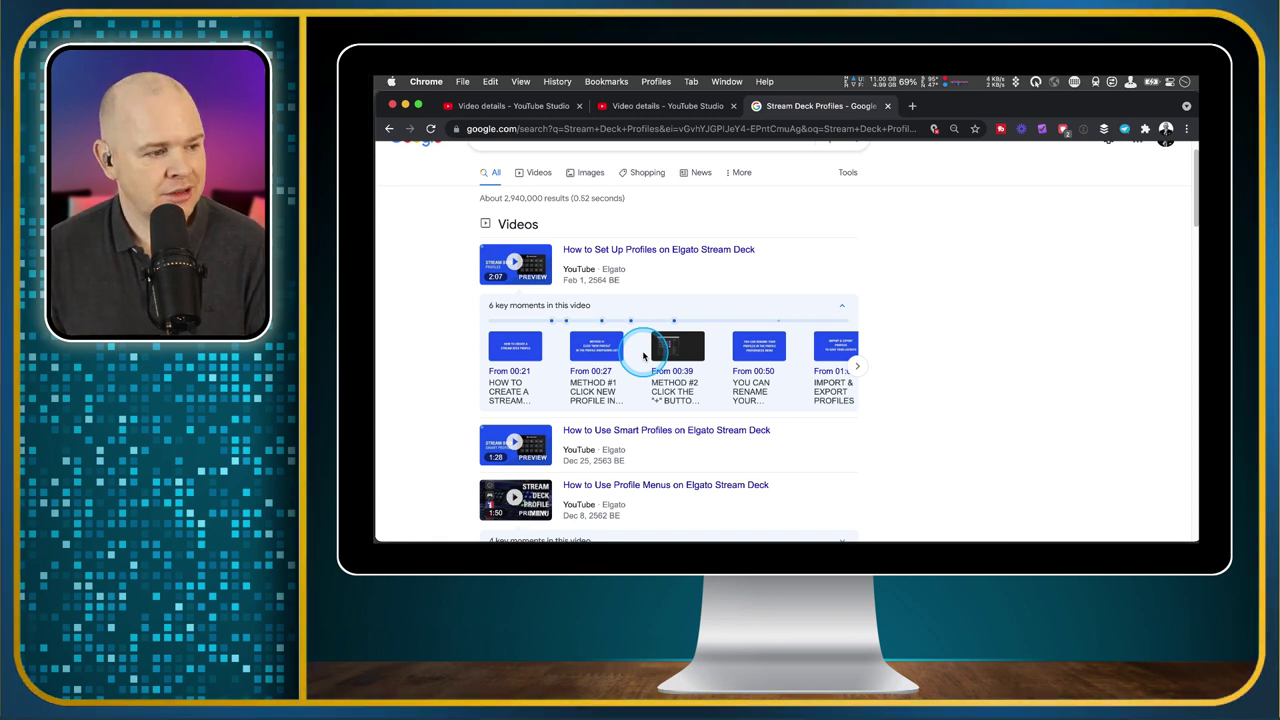
Step: Switch to the details of the Zero to Hero tutorial video and examine the chapter timestamps in its description
{"action": "left_click", "coordinate": [553, 110]}
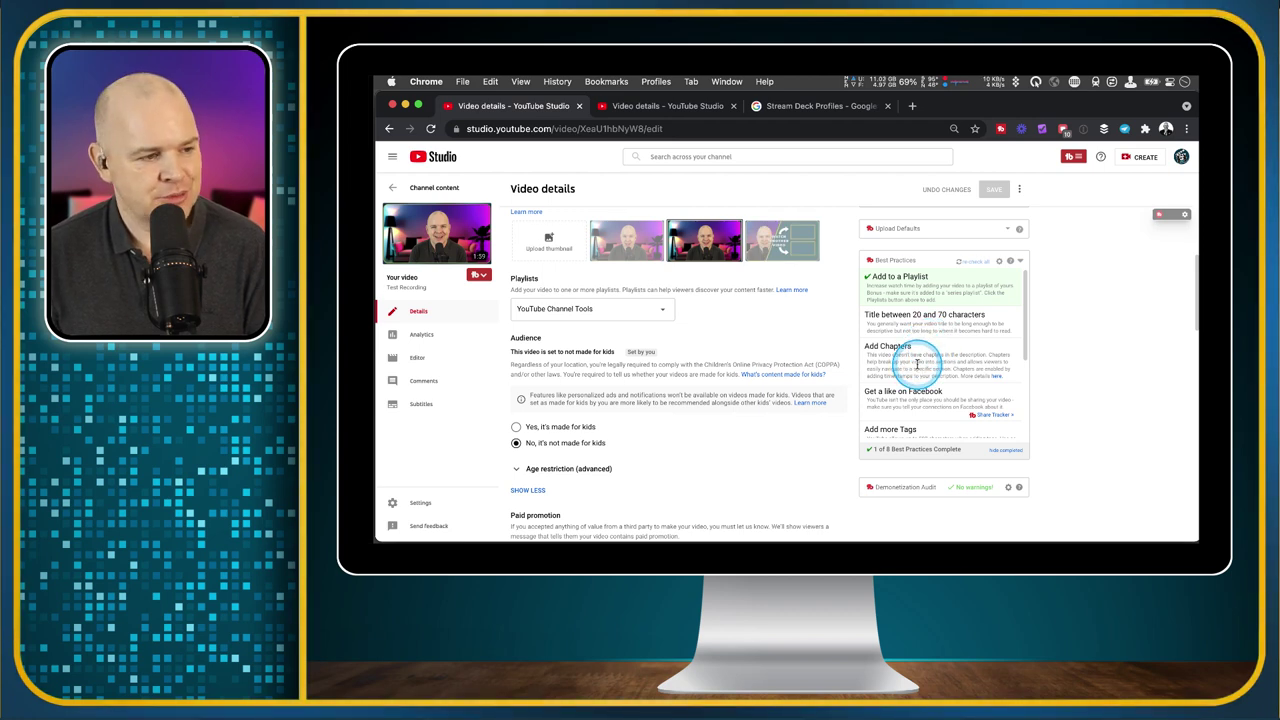
{"action": "left_click", "coordinate": [687, 110]}
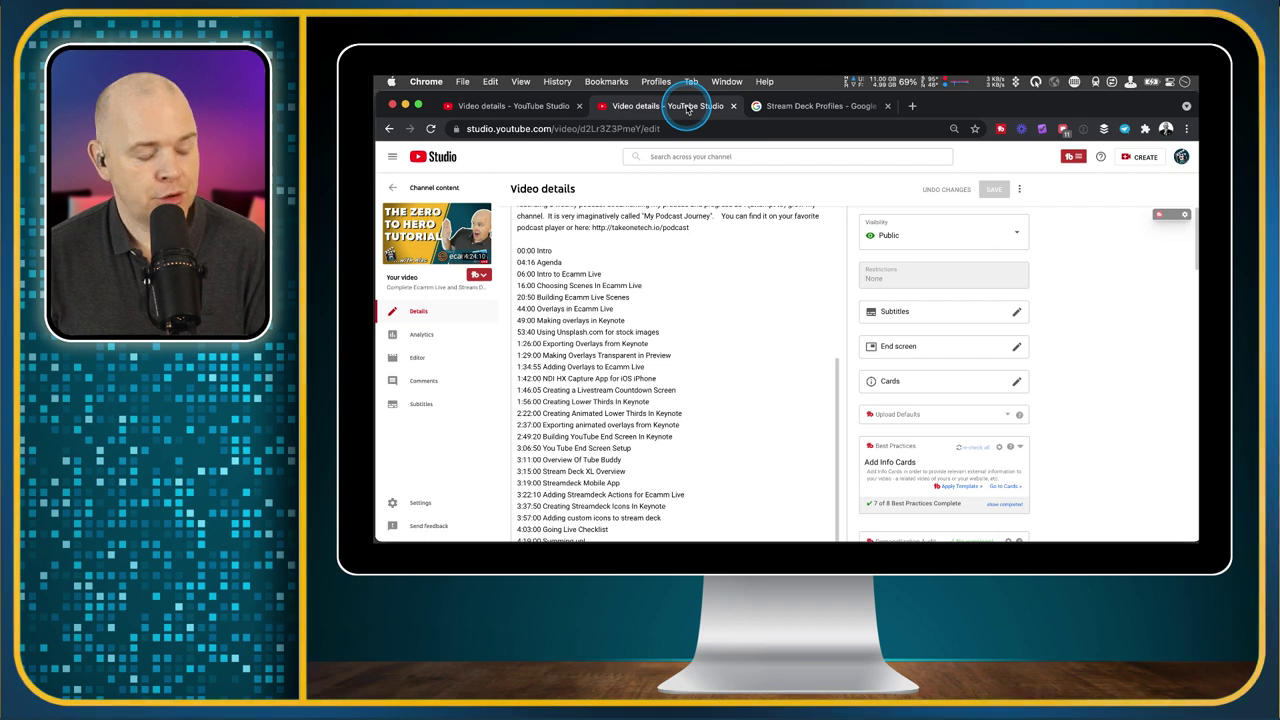
{"action": "left_click", "coordinate": [598, 268]}
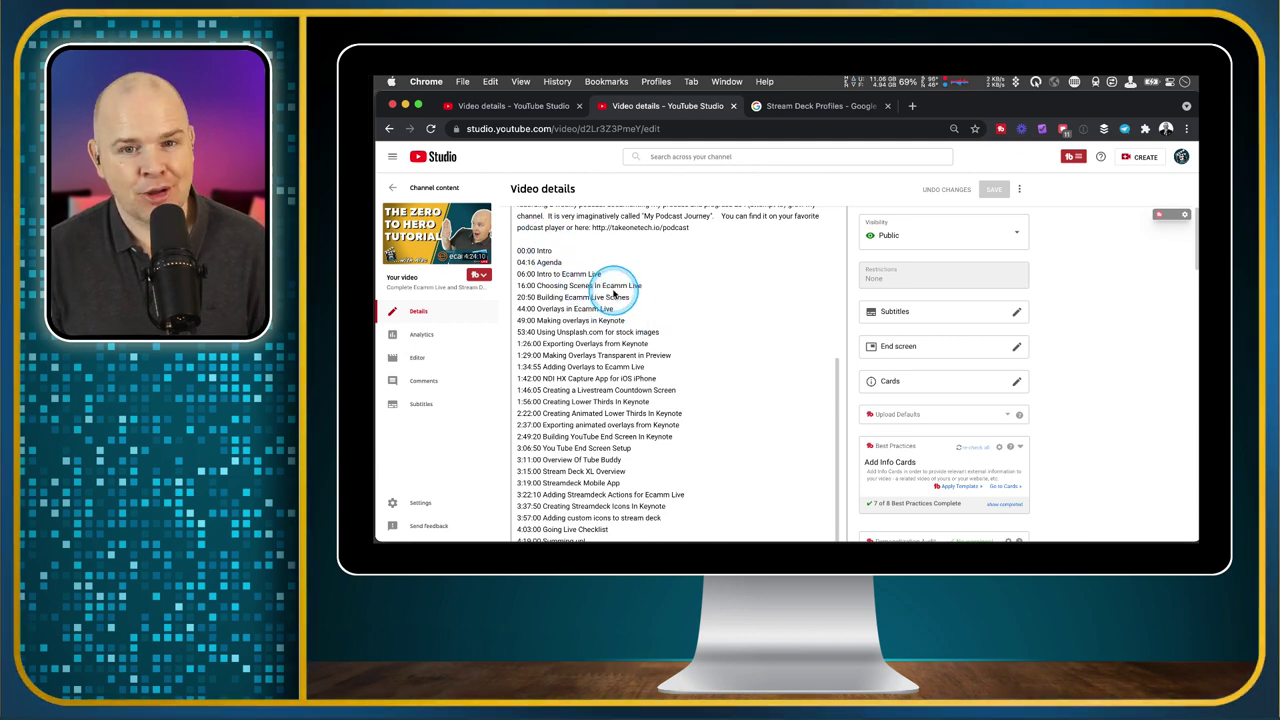
{"action": "scroll", "coordinate": [614, 292], "scroll_direction": "down", "scroll_amount": 1}
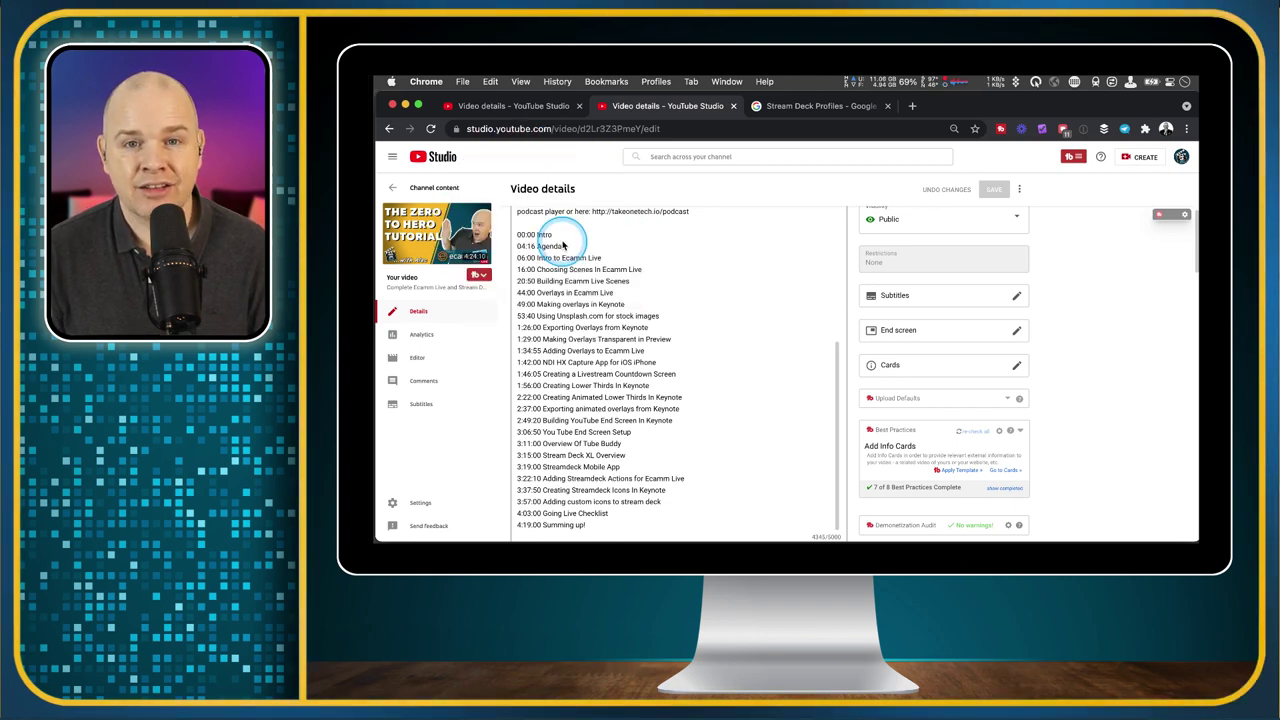
{"action": "scroll", "coordinate": [563, 245], "scroll_direction": "up", "scroll_amount": 3}
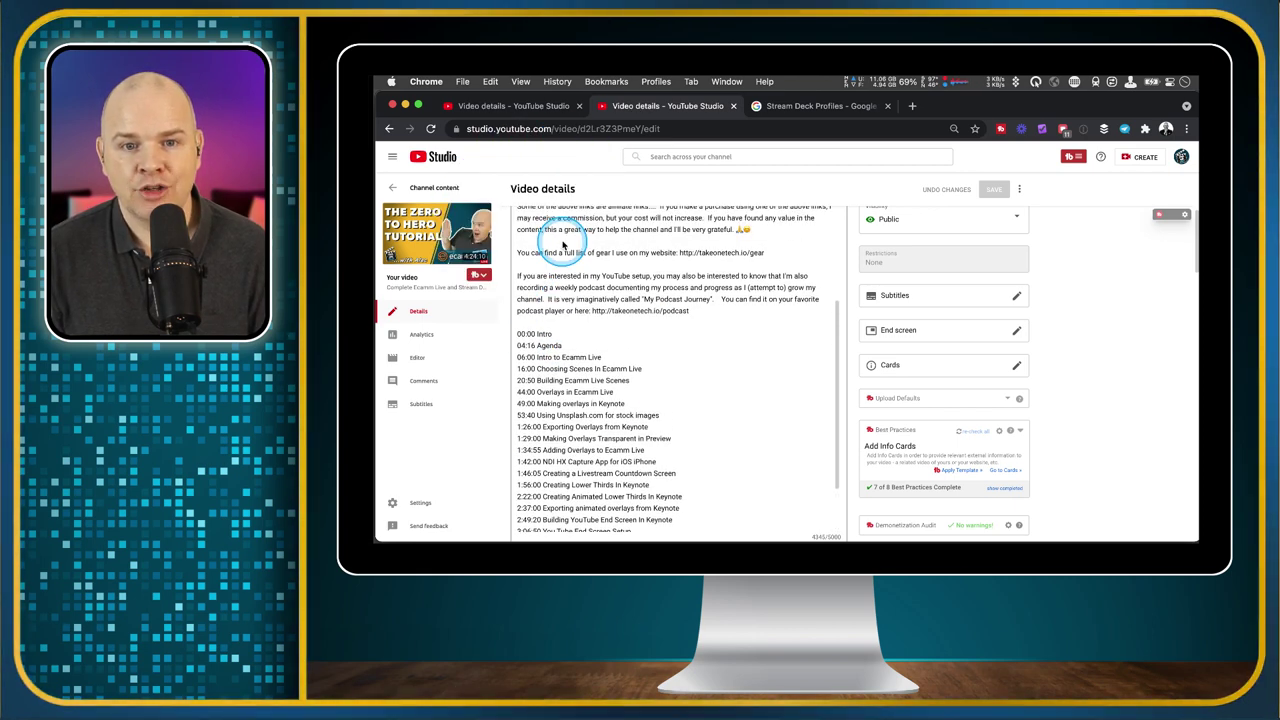
Step: Read through the chapter timestamps in the Zero to Hero tutorial's description, from the Intro to Summing up
{"action": "scroll", "coordinate": [563, 245], "scroll_direction": "down", "scroll_amount": 3}
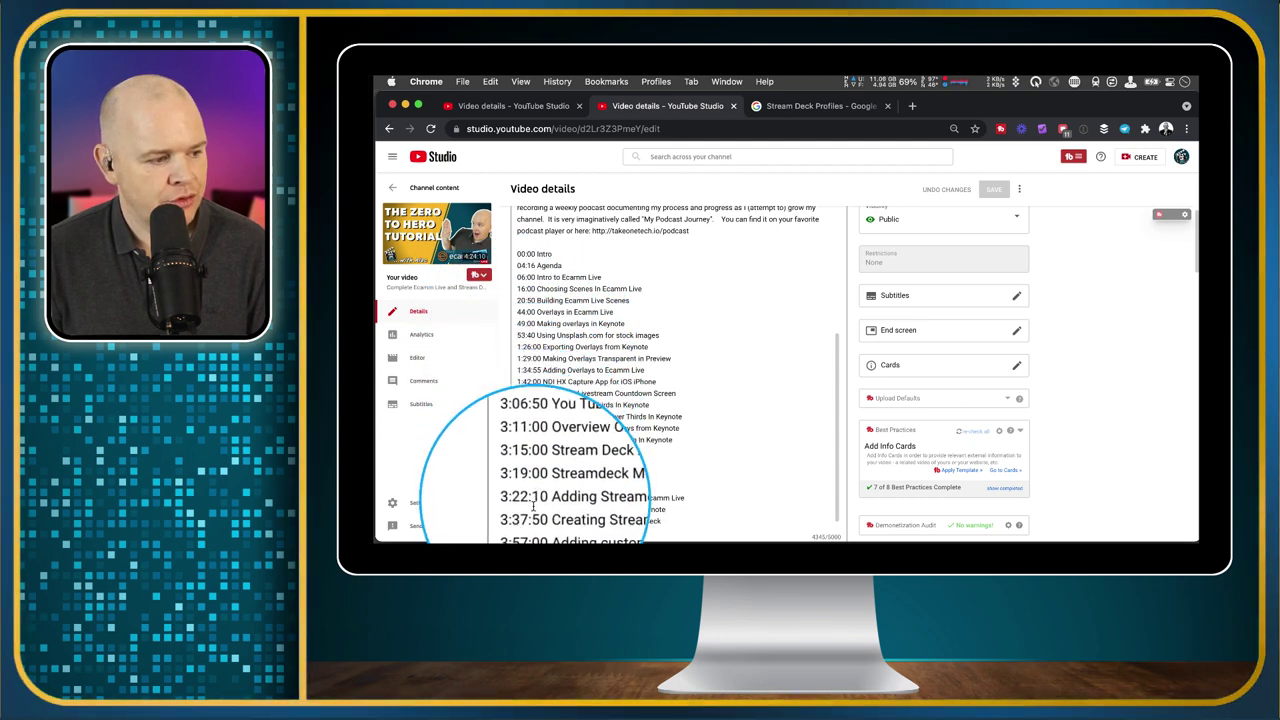
{"action": "scroll", "coordinate": [530, 492], "scroll_direction": "down", "scroll_amount": 1}
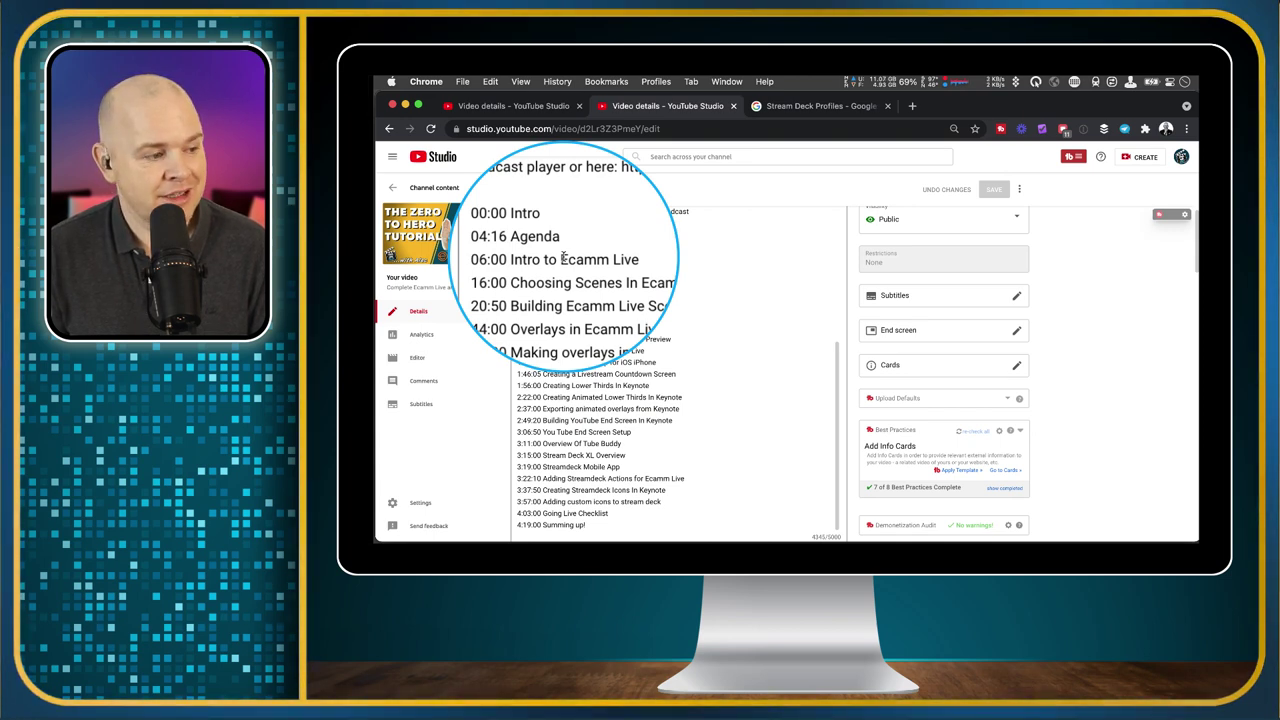
{"action": "scroll", "coordinate": [563, 258], "scroll_direction": "up", "scroll_amount": 5}
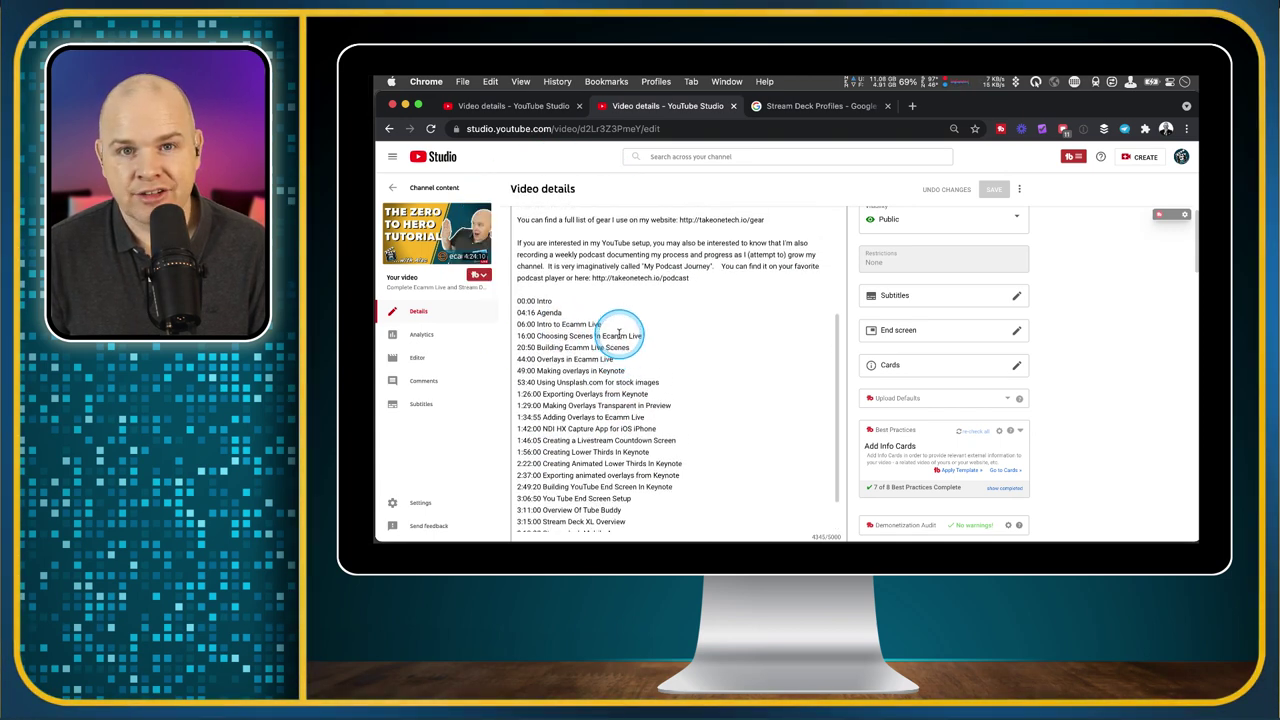
{"action": "scroll", "coordinate": [619, 333], "scroll_direction": "up", "scroll_amount": 2}
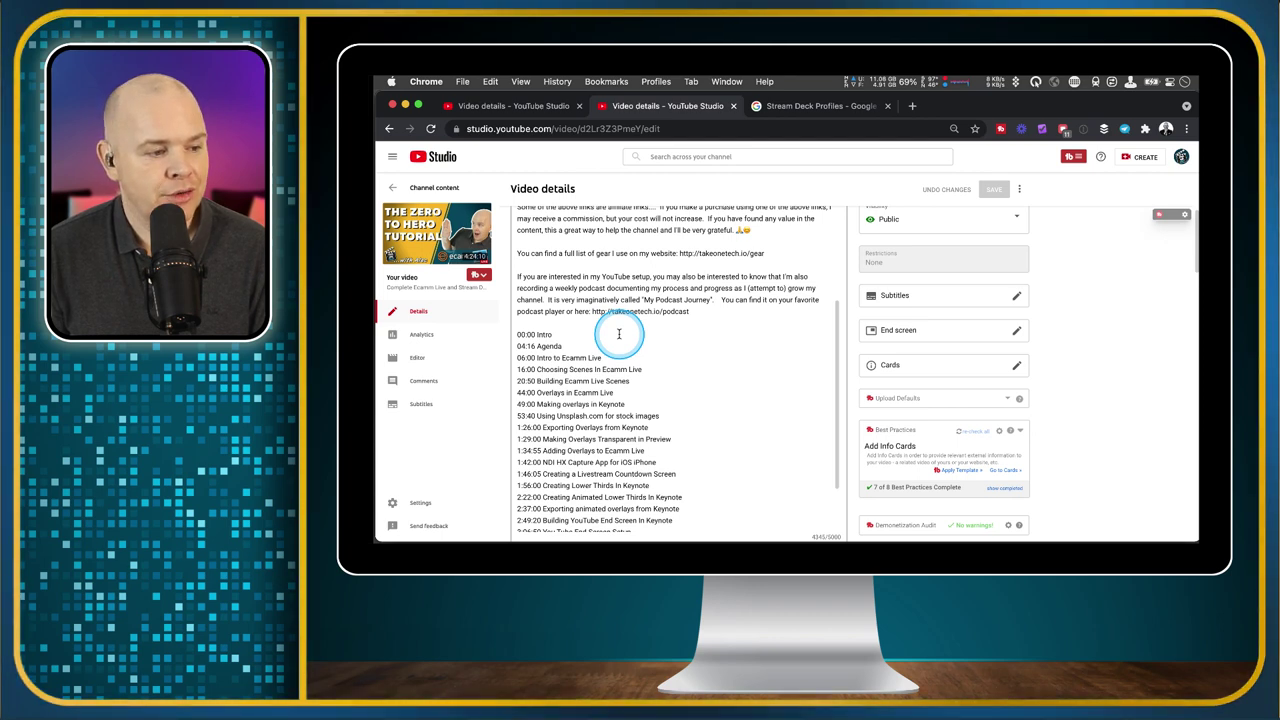
{"action": "scroll", "coordinate": [619, 333], "scroll_direction": "up", "scroll_amount": 1}
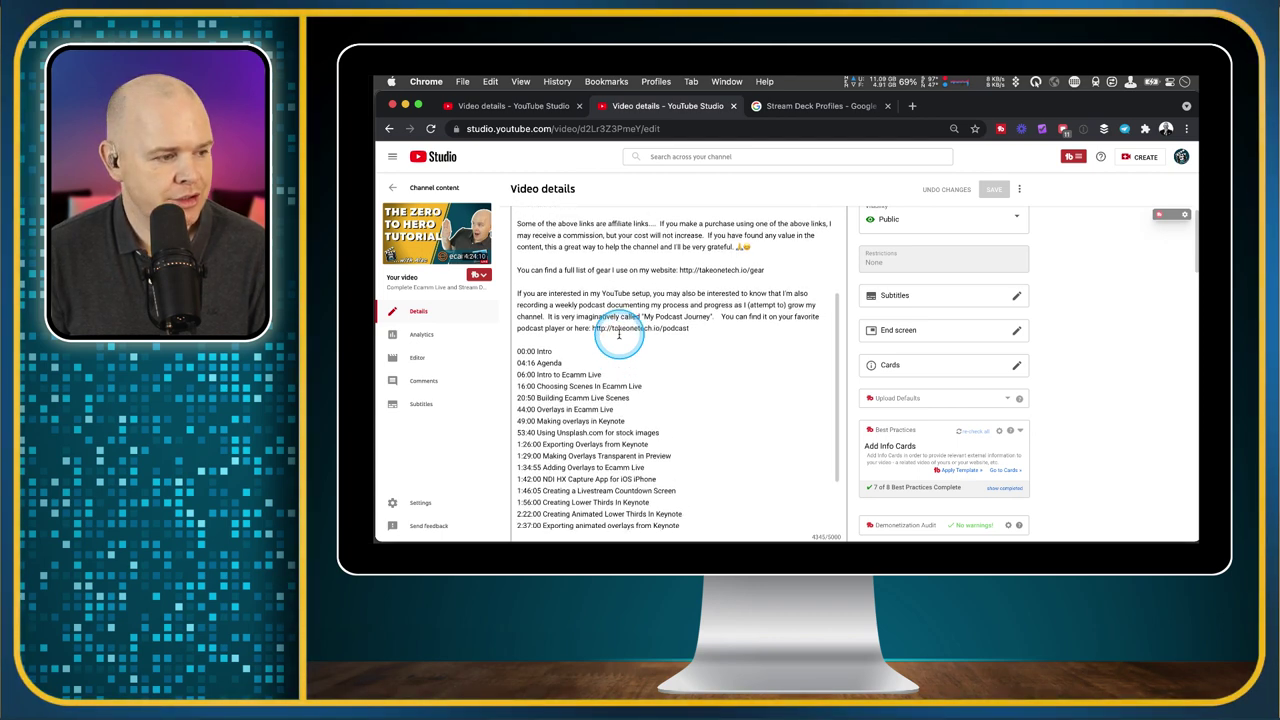
{"action": "scroll", "coordinate": [619, 333], "scroll_direction": "up", "scroll_amount": 2}
{"action": "scroll", "coordinate": [619, 333], "scroll_direction": "up", "scroll_amount": 1}
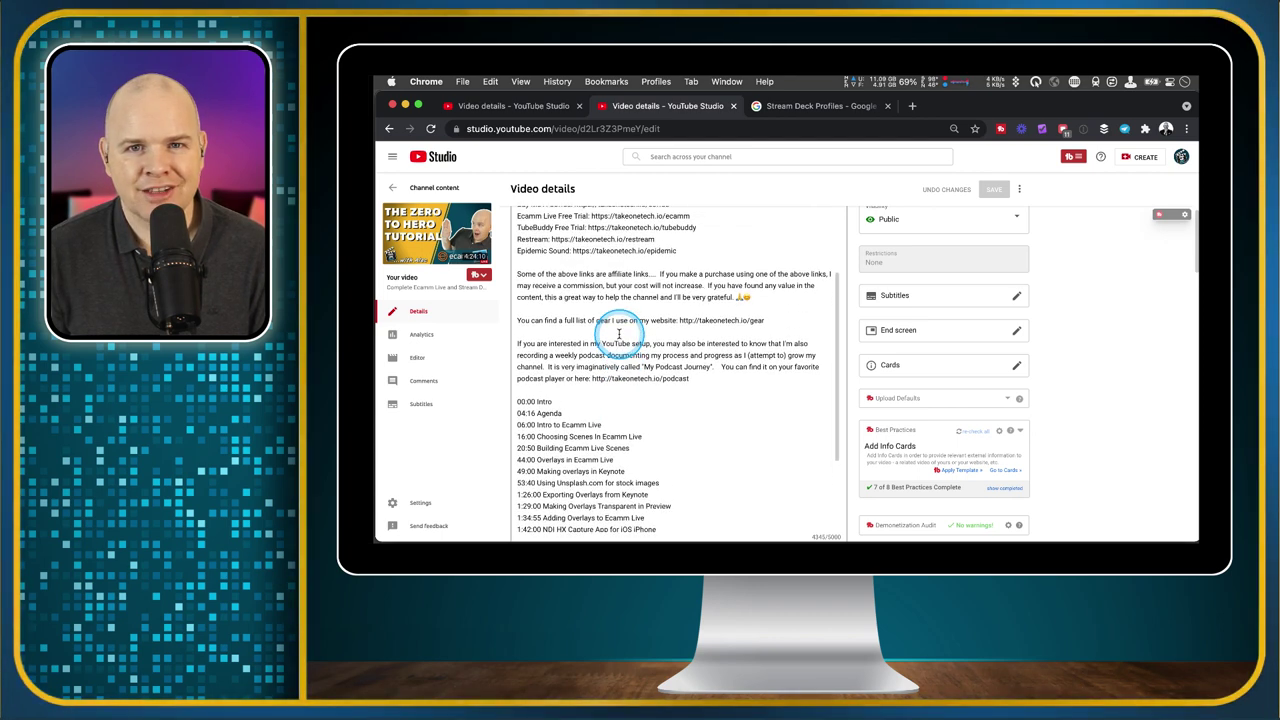
{"action": "scroll", "coordinate": [619, 333], "scroll_direction": "up", "scroll_amount": 3}
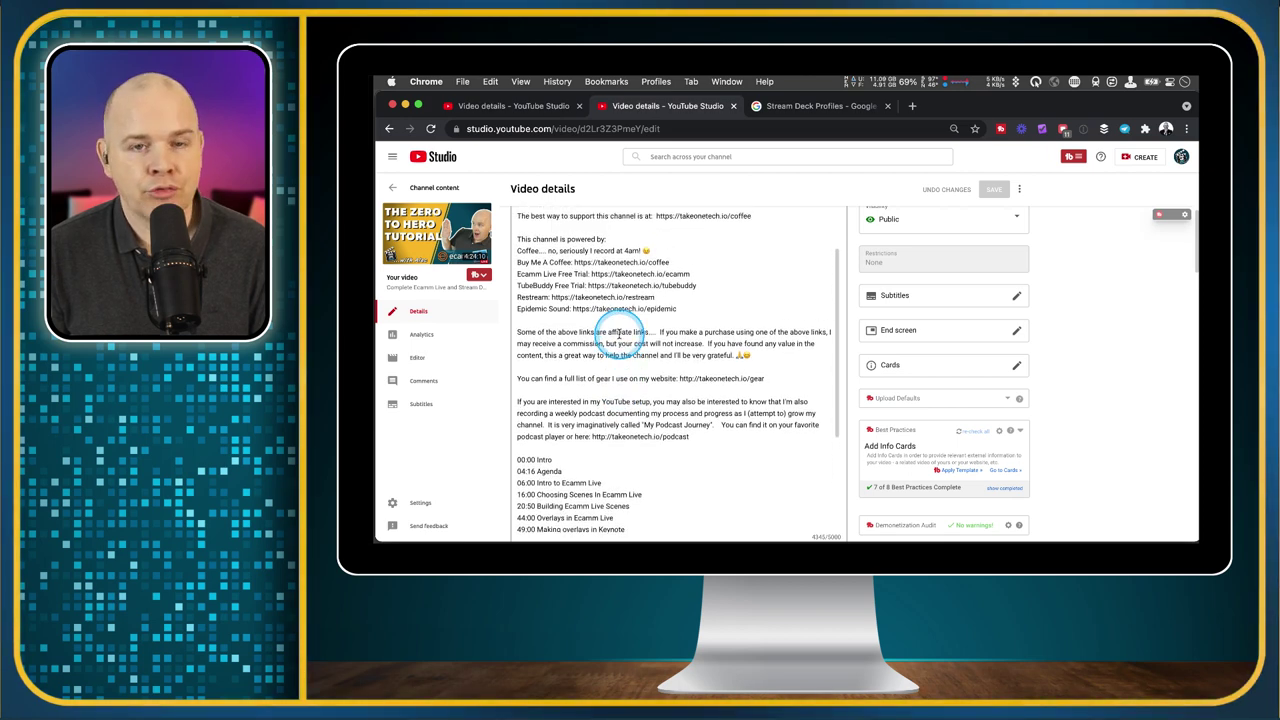
{"action": "scroll", "coordinate": [619, 333], "scroll_direction": "down", "scroll_amount": 2}
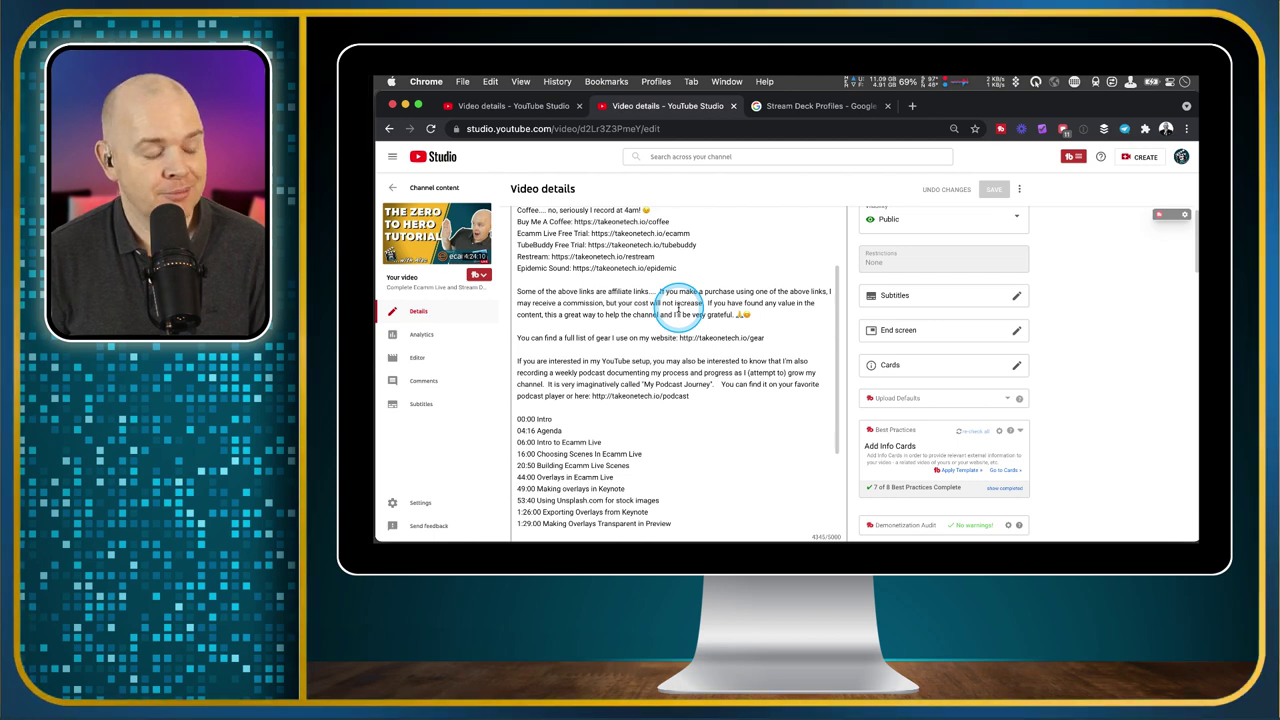
{"action": "scroll", "coordinate": [666, 414], "scroll_direction": "down", "scroll_amount": 5}
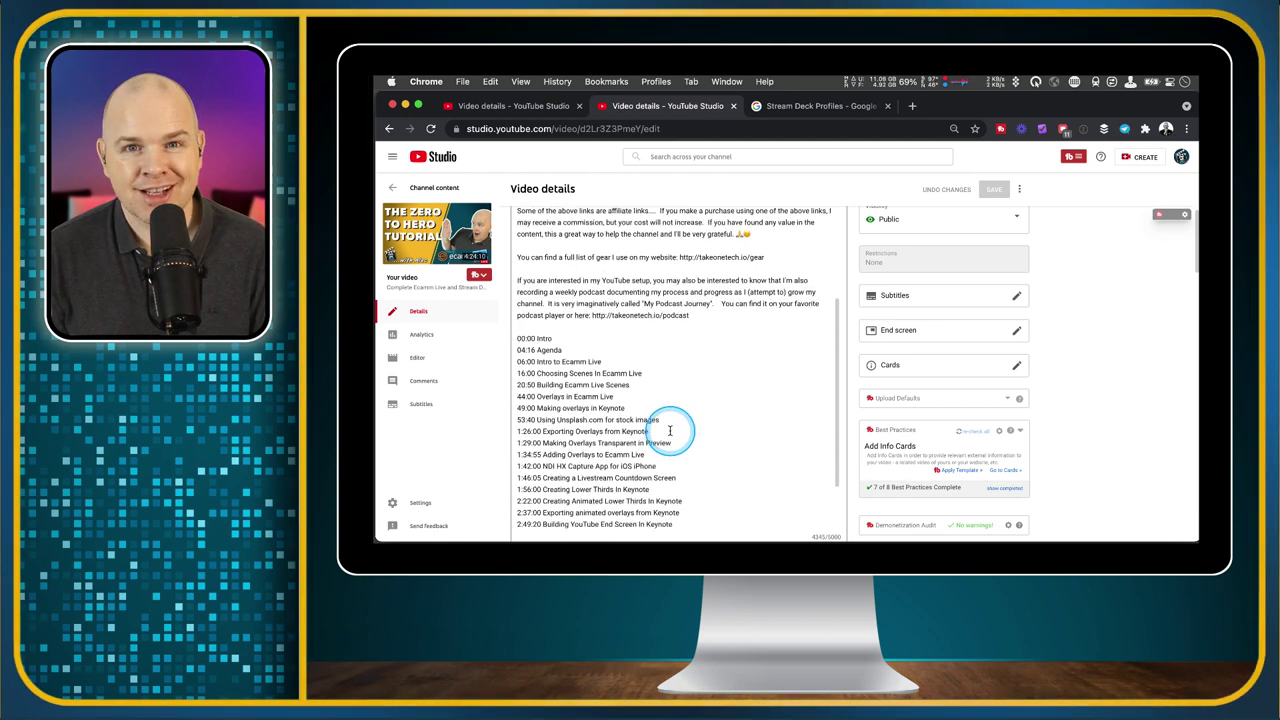
{"action": "scroll", "coordinate": [670, 428], "scroll_direction": "down", "scroll_amount": 2}
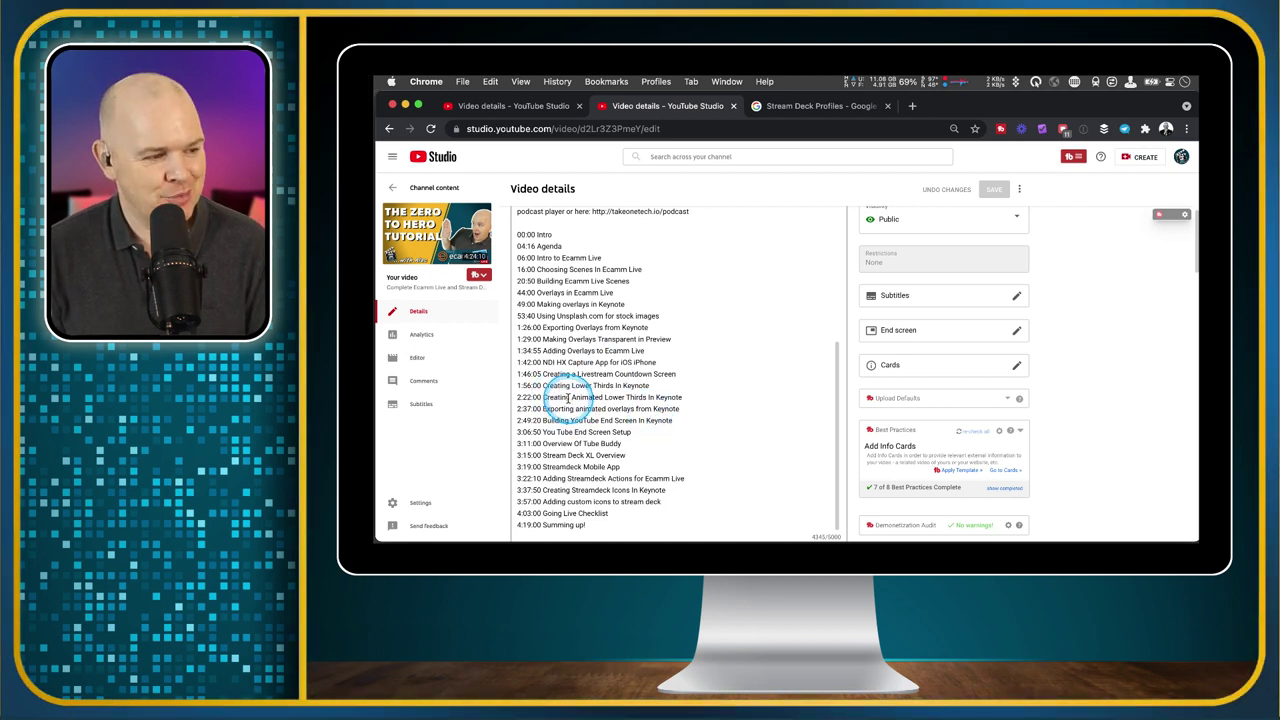
Step: Review the rest of the tutorial's description, from the chapter list back through the affiliate and resource links to its opening lines
{"action": "scroll", "coordinate": [580, 392], "scroll_direction": "up", "scroll_amount": 4}
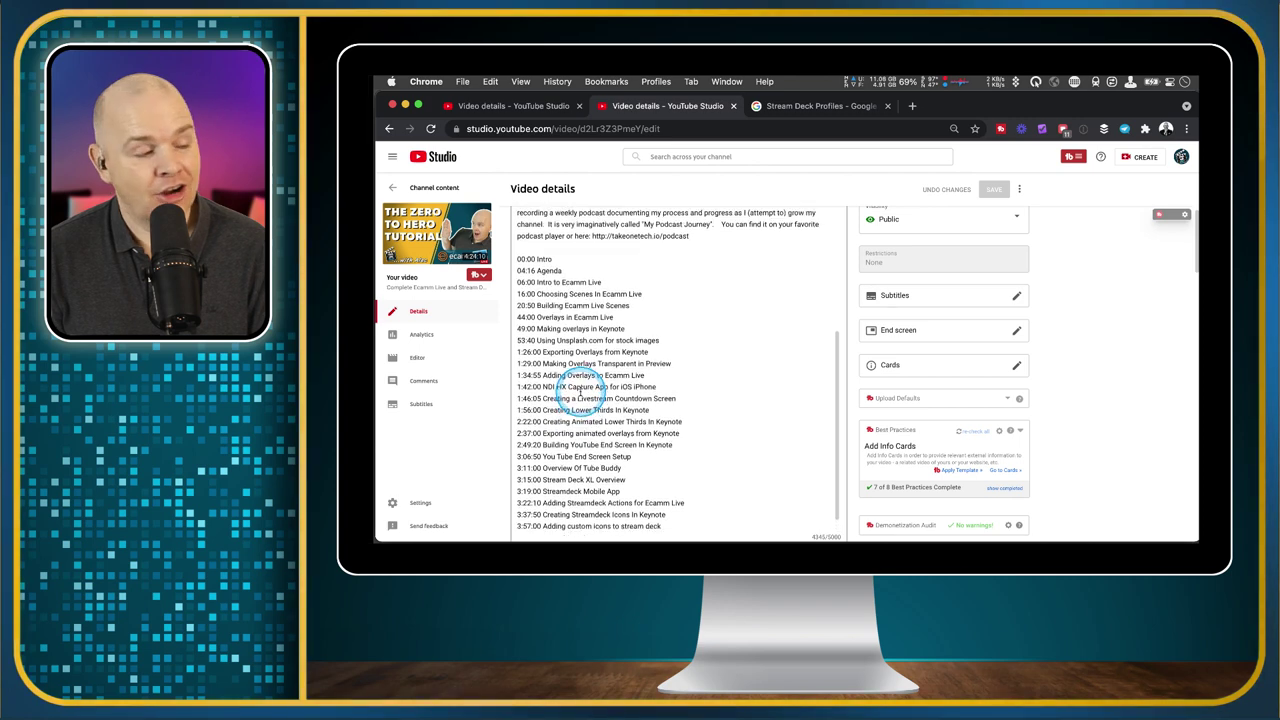
{"action": "scroll", "coordinate": [580, 392], "scroll_direction": "up", "scroll_amount": 2}
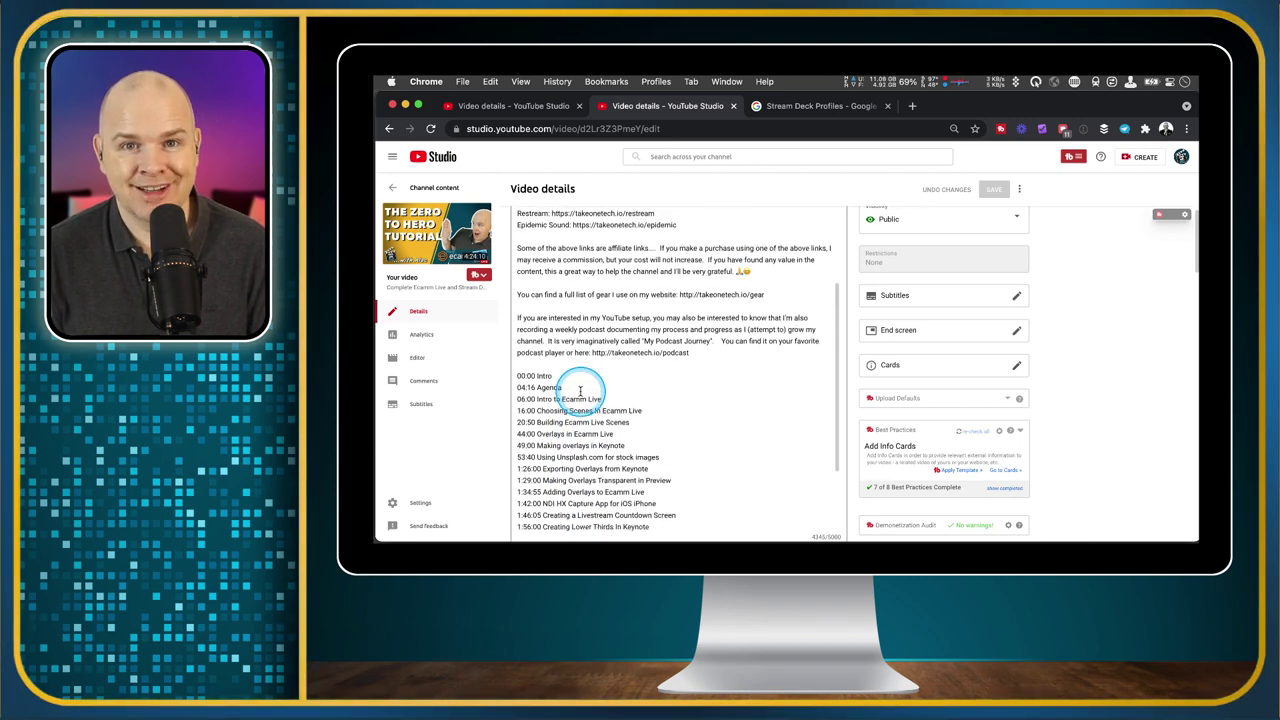
{"action": "scroll", "coordinate": [580, 392], "scroll_direction": "up", "scroll_amount": 3}
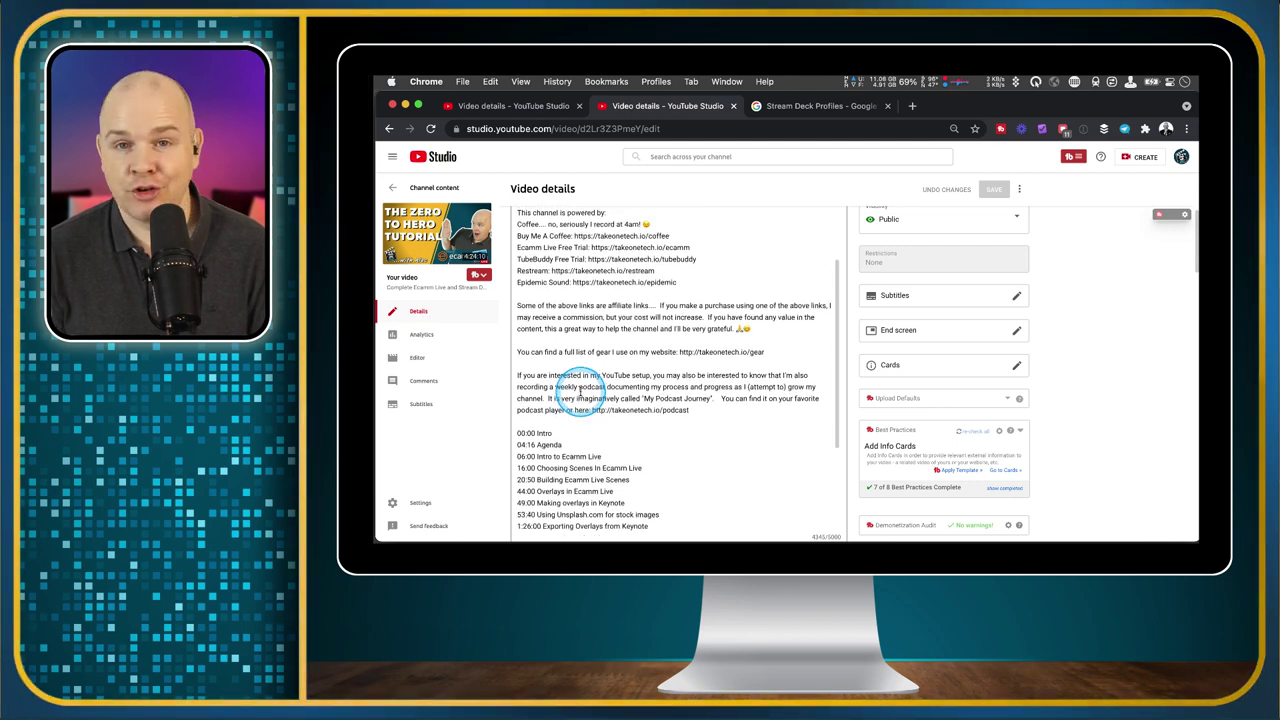
{"action": "scroll", "coordinate": [580, 392], "scroll_direction": "up", "scroll_amount": 3}
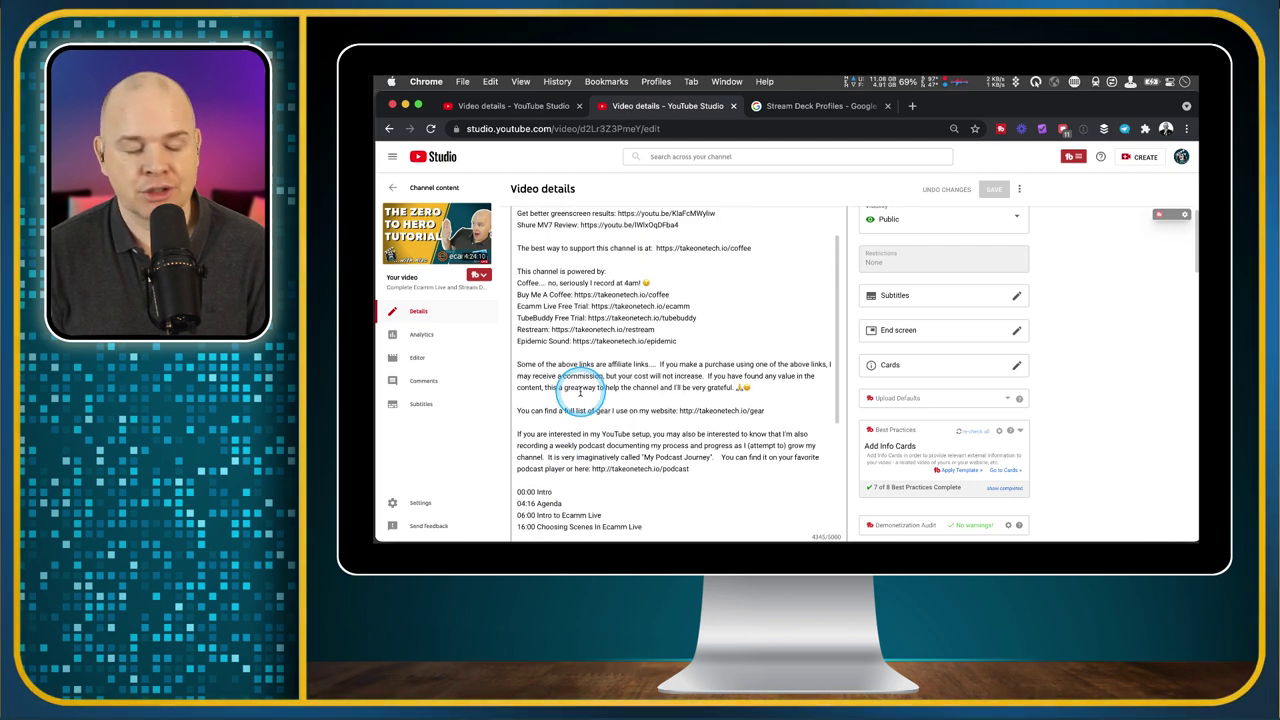
{"action": "scroll", "coordinate": [580, 392], "scroll_direction": "up", "scroll_amount": 3}
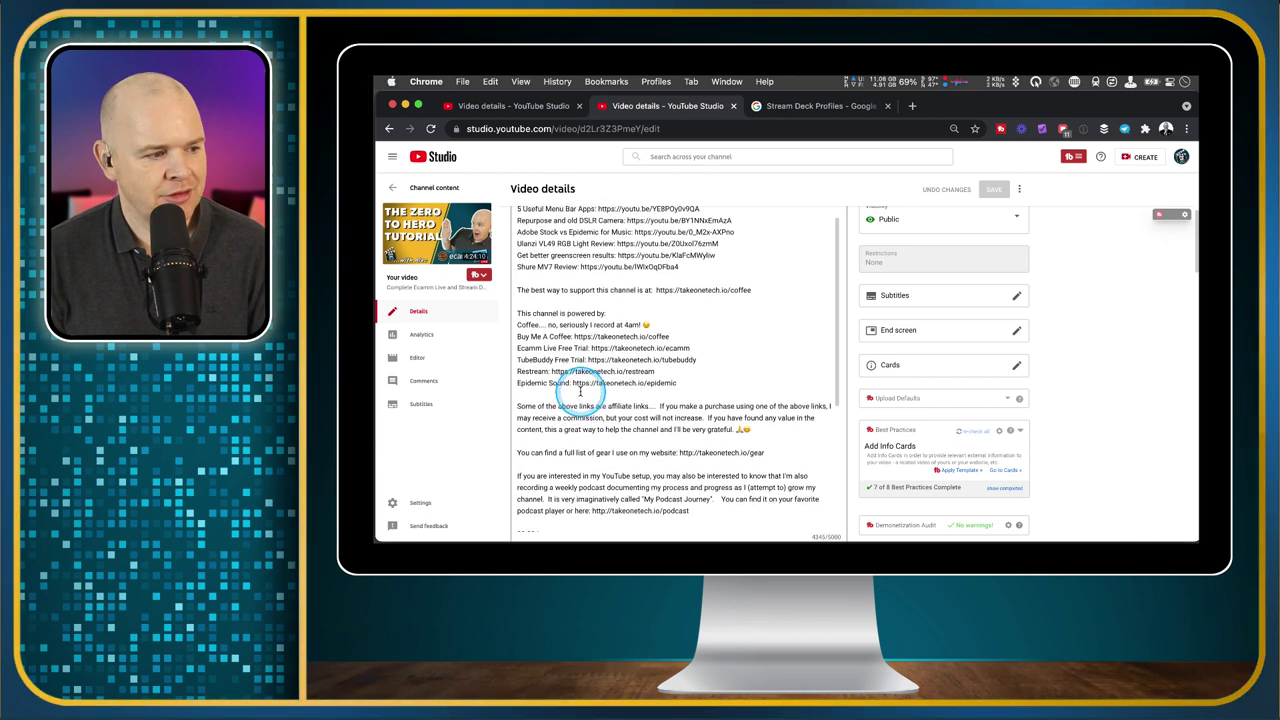
{"action": "scroll", "coordinate": [580, 392], "scroll_direction": "up", "scroll_amount": 3}
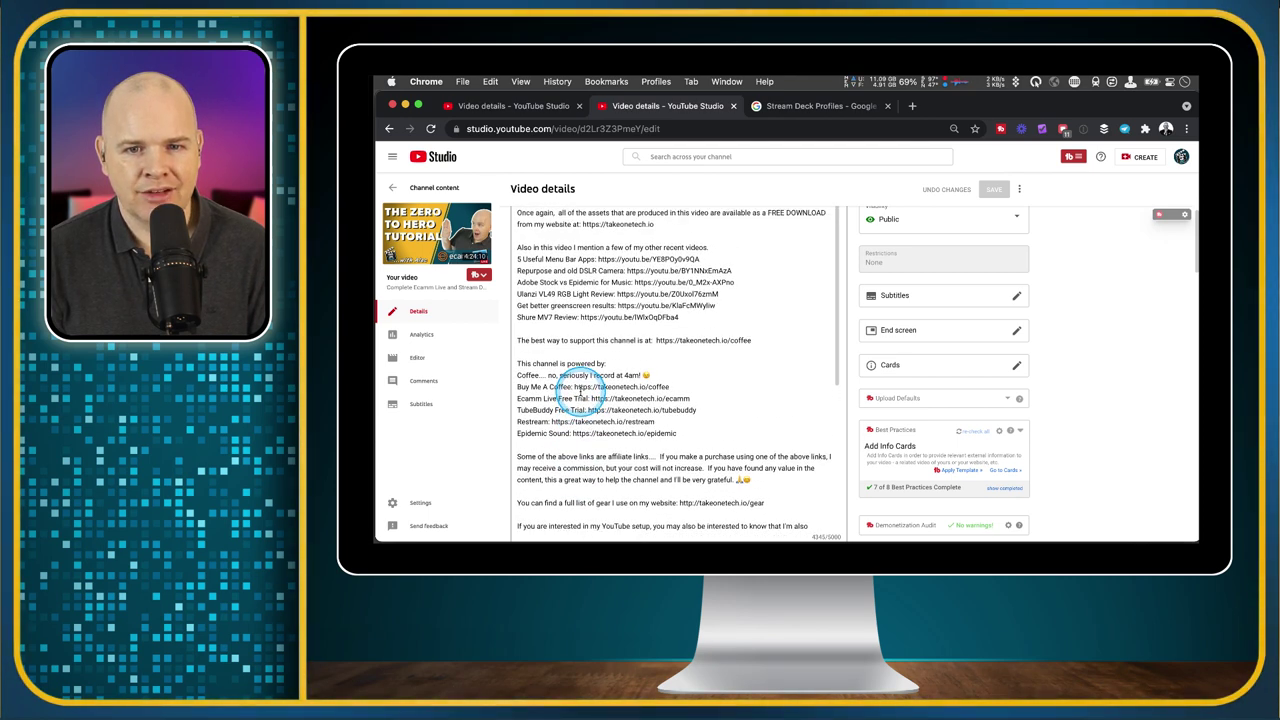
{"action": "scroll", "coordinate": [580, 392], "scroll_direction": "up", "scroll_amount": 3}
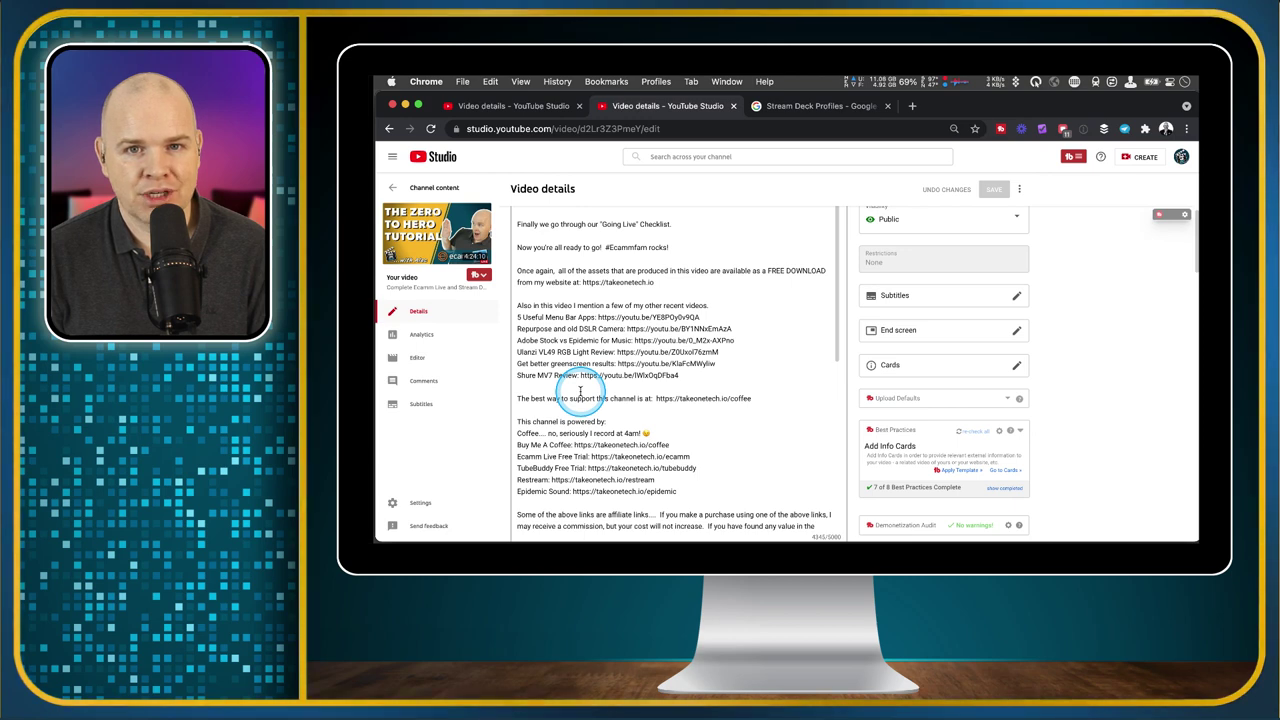
{"action": "scroll", "coordinate": [580, 392], "scroll_direction": "up", "scroll_amount": 4}
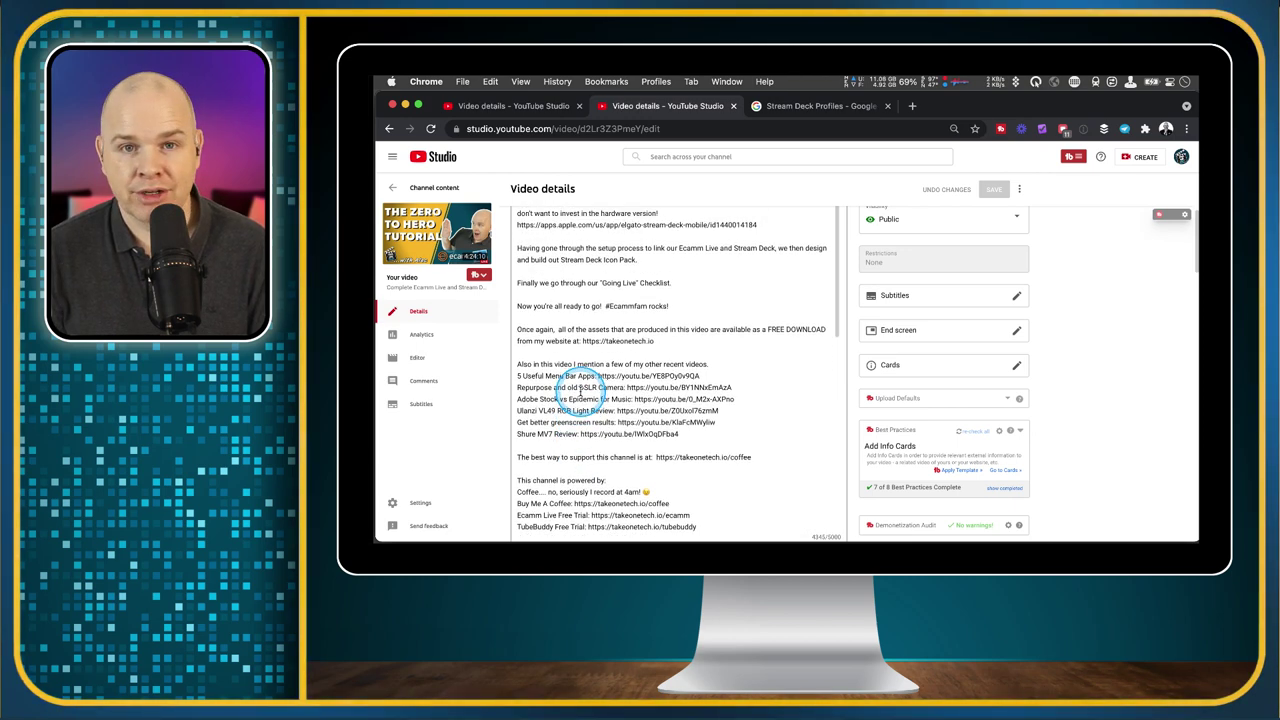
{"action": "scroll", "coordinate": [580, 392], "scroll_direction": "up", "scroll_amount": 5}
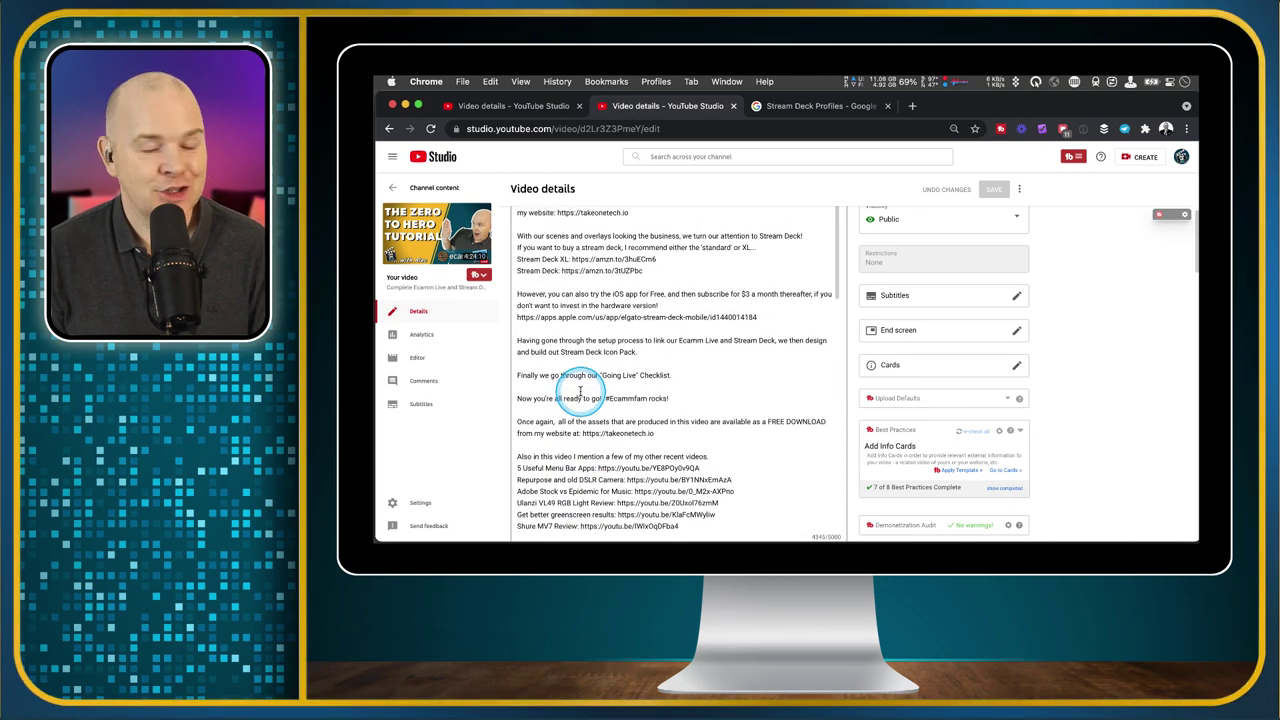
{"action": "scroll", "coordinate": [580, 392], "scroll_direction": "up", "scroll_amount": 4}
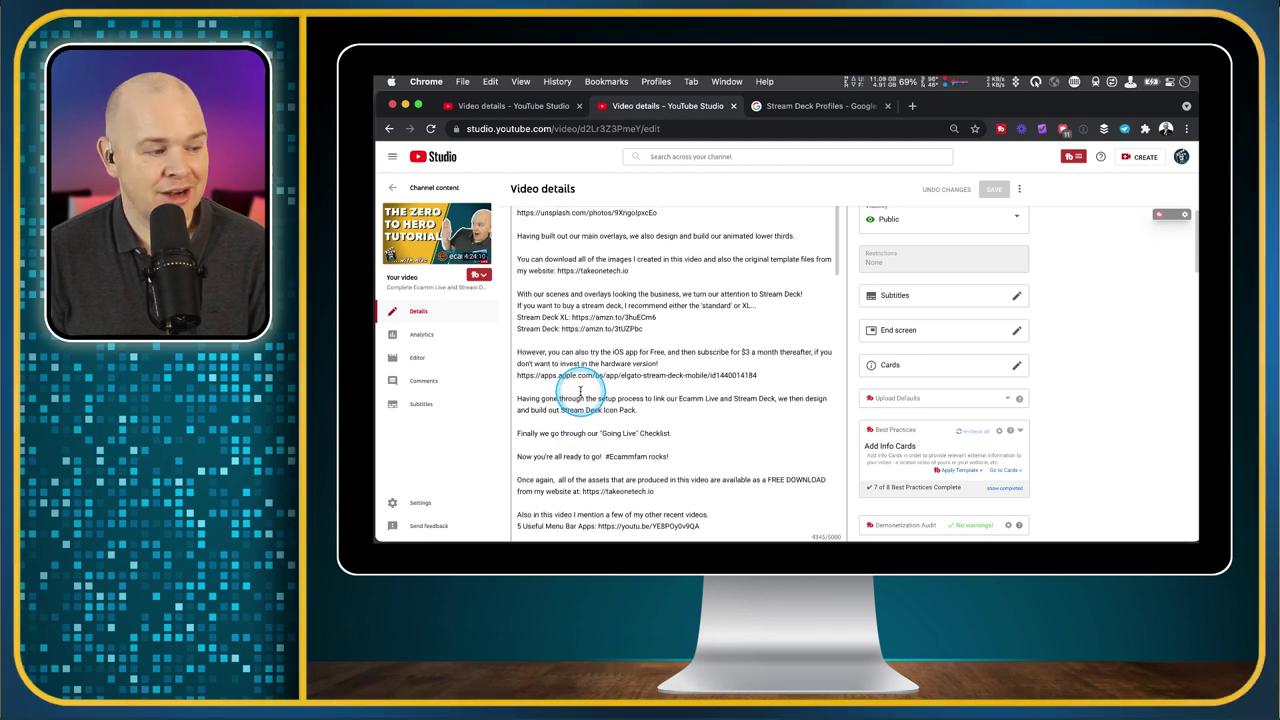
{"action": "scroll", "coordinate": [580, 392], "scroll_direction": "up", "scroll_amount": 1}
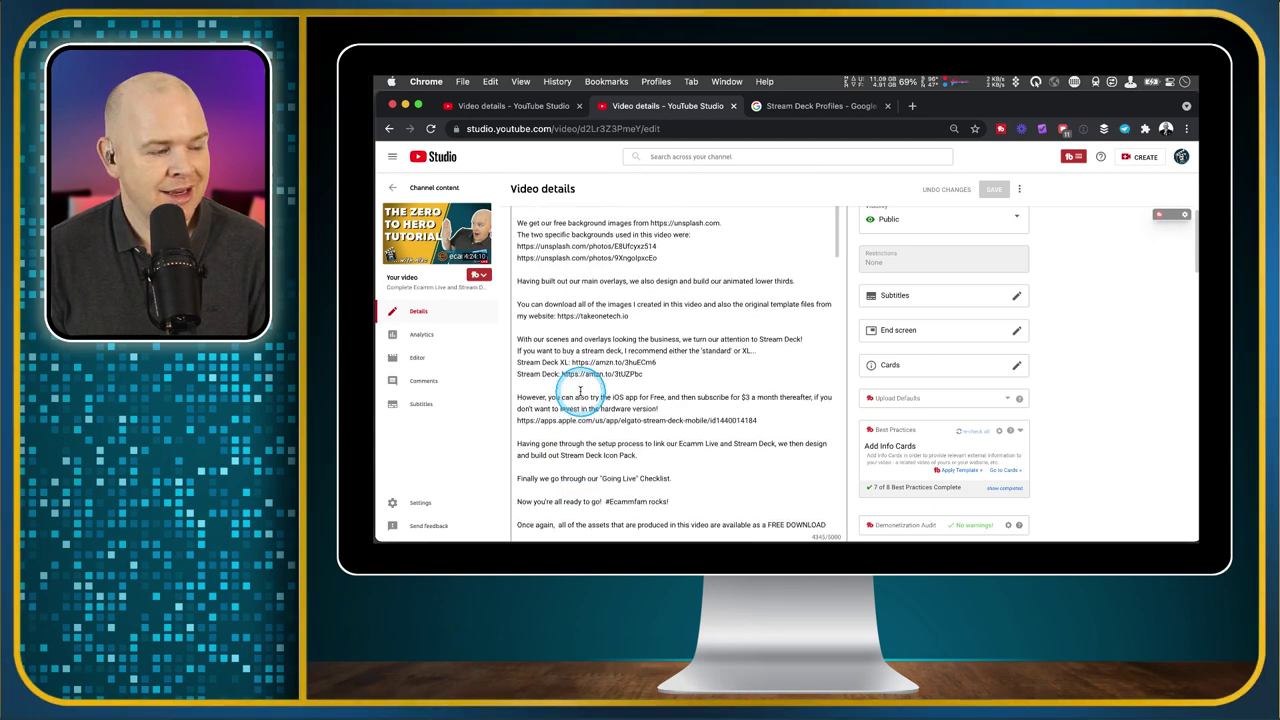
{"action": "scroll", "coordinate": [580, 392], "scroll_direction": "up", "scroll_amount": 3}
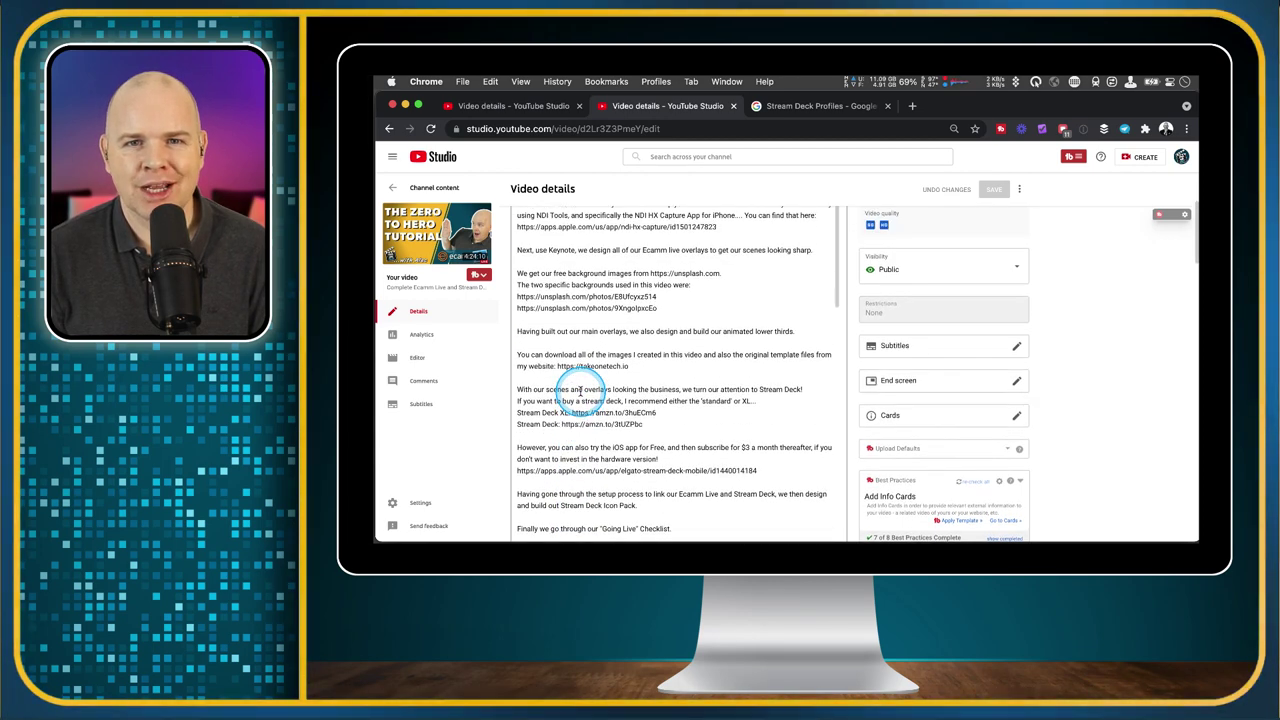
{"action": "scroll", "coordinate": [580, 392], "scroll_direction": "up", "scroll_amount": 7}
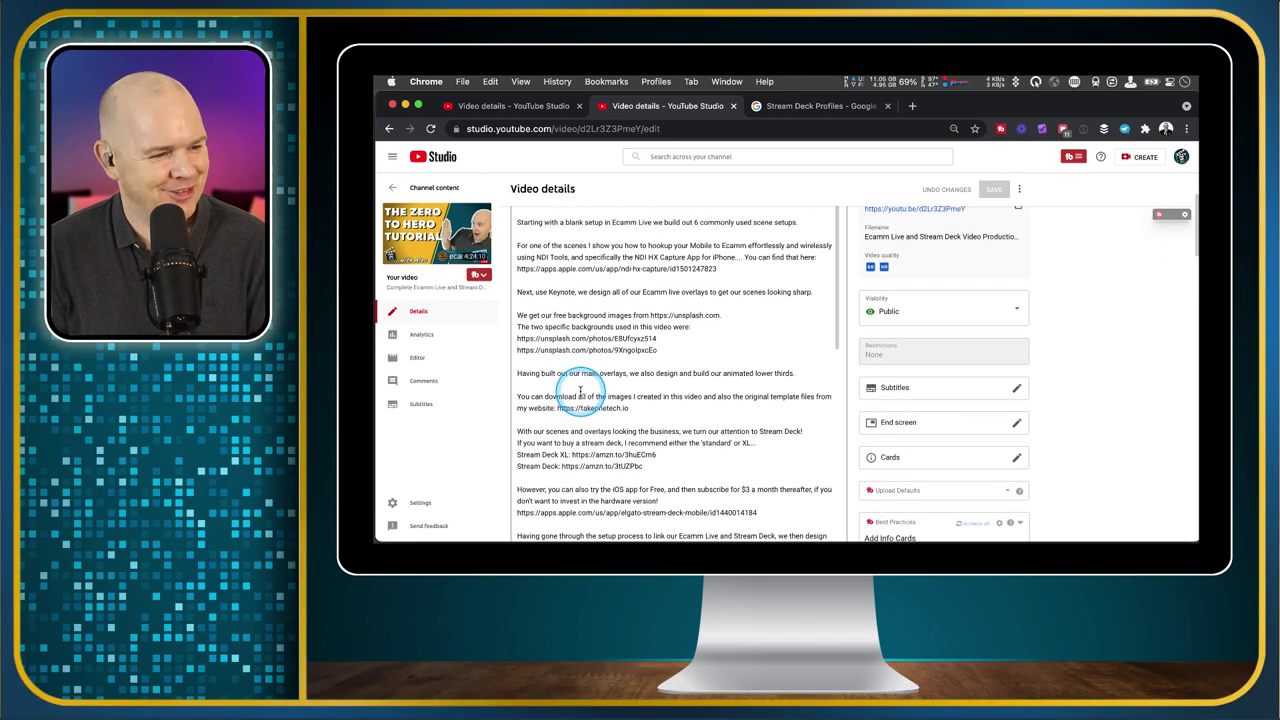
{"action": "scroll", "coordinate": [575, 395], "scroll_direction": "up", "scroll_amount": 2}
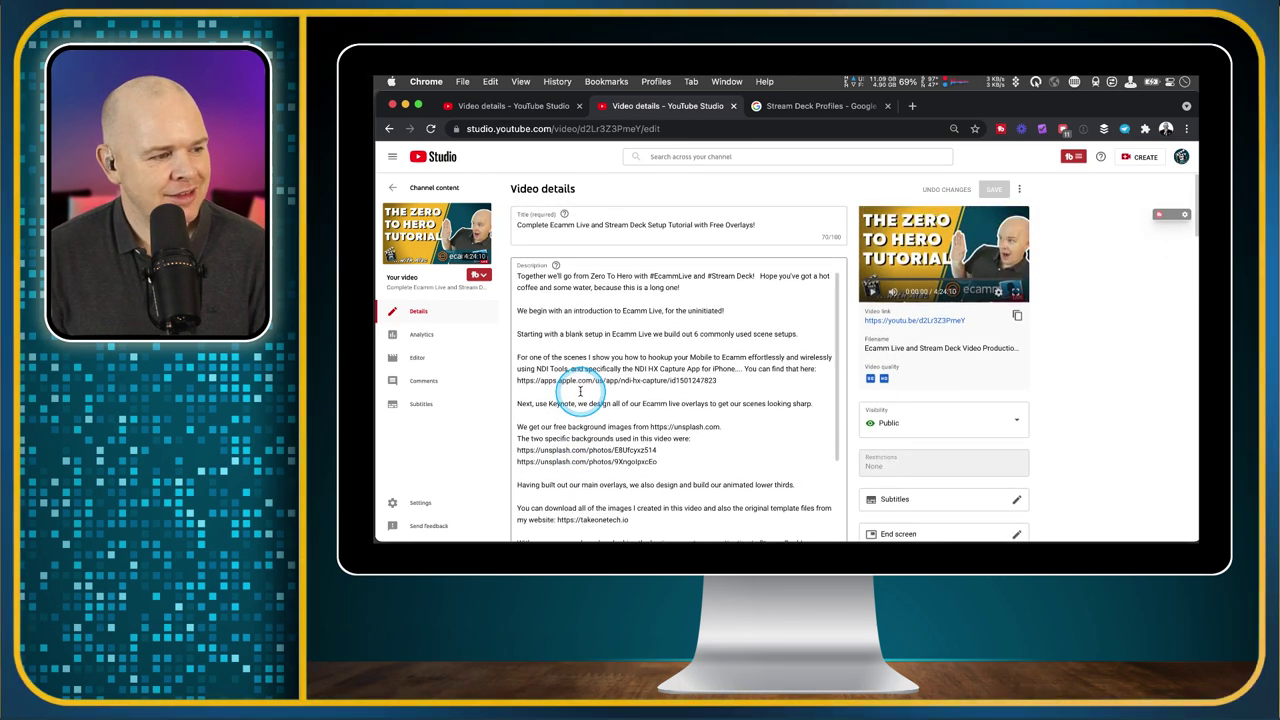
Step: Return to the Test Recording video's details and read the remaining Best Practices on Facebook likes, tags and info cards
{"action": "scroll", "coordinate": [560, 380], "scroll_direction": "down", "scroll_amount": 10}
{"action": "scroll", "coordinate": [900, 400], "scroll_direction": "down", "scroll_amount": 2}
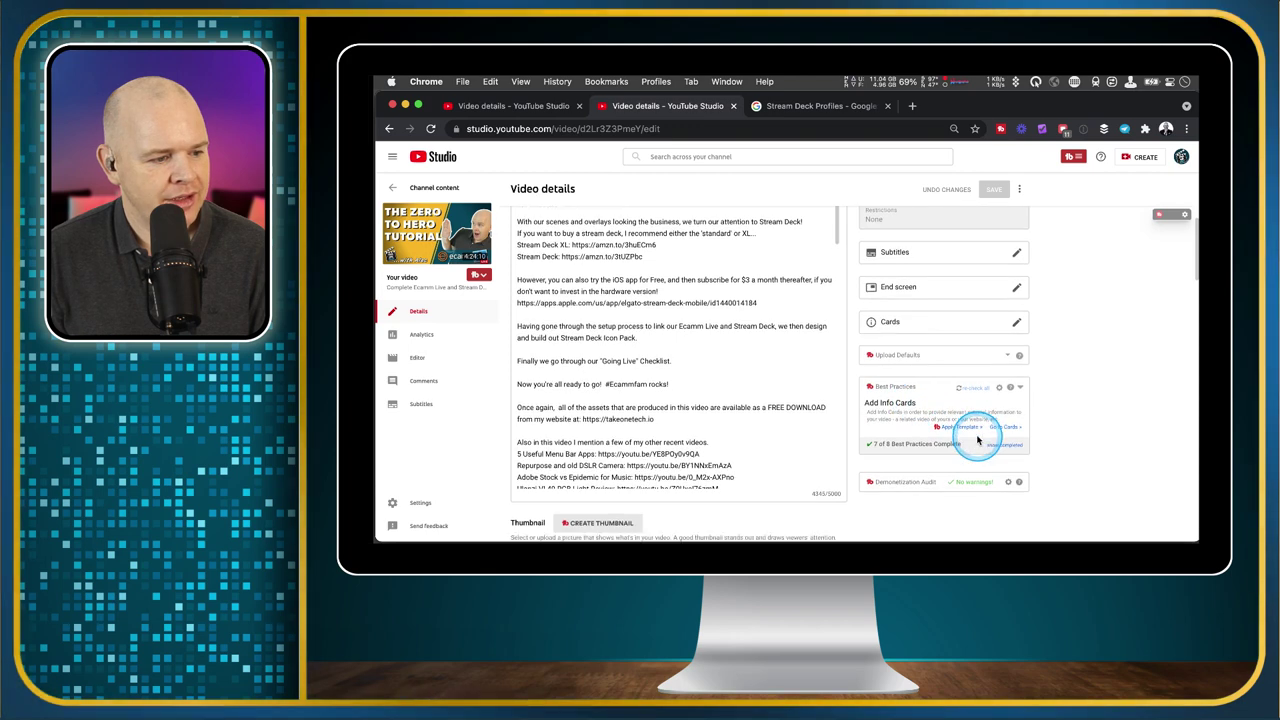
{"action": "left_click", "coordinate": [525, 106]}
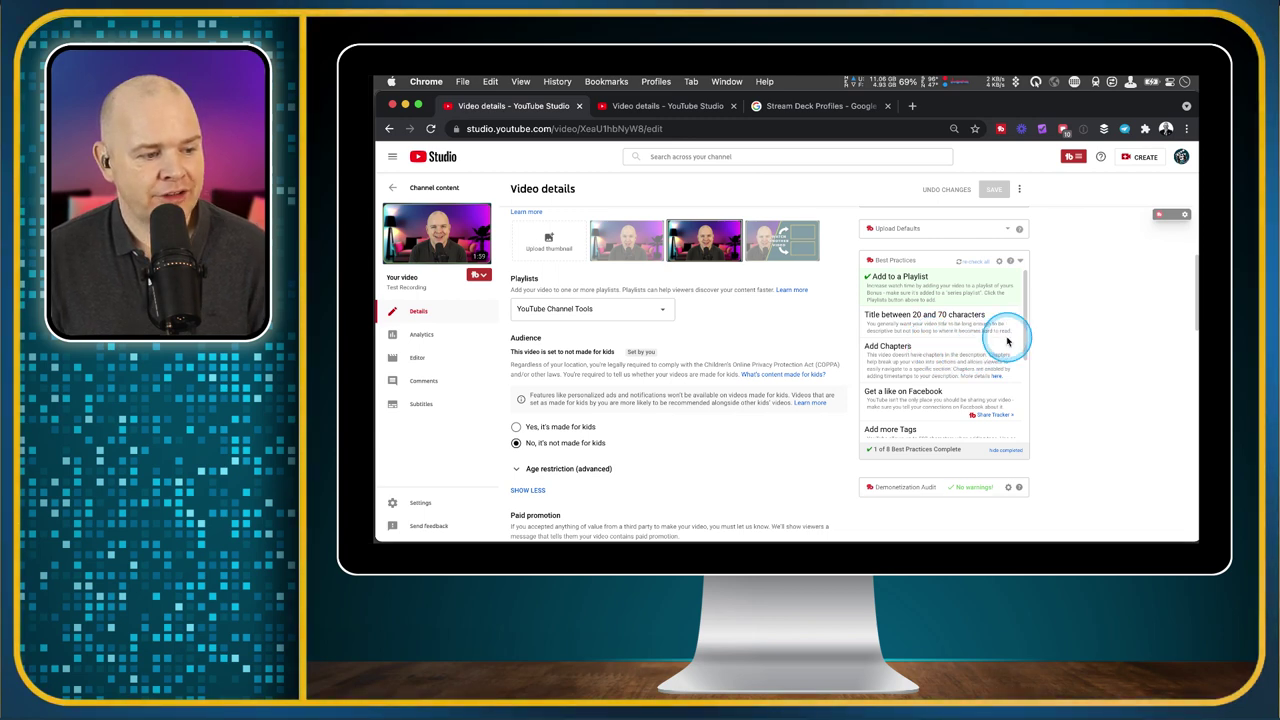
{"action": "mouse_move", "coordinate": [1025, 340]}
{"action": "left_mouse_down"}
{"action": "mouse_move", "coordinate": [1027, 388]}
{"action": "mouse_move", "coordinate": [1031, 360]}
{"action": "left_mouse_up"}
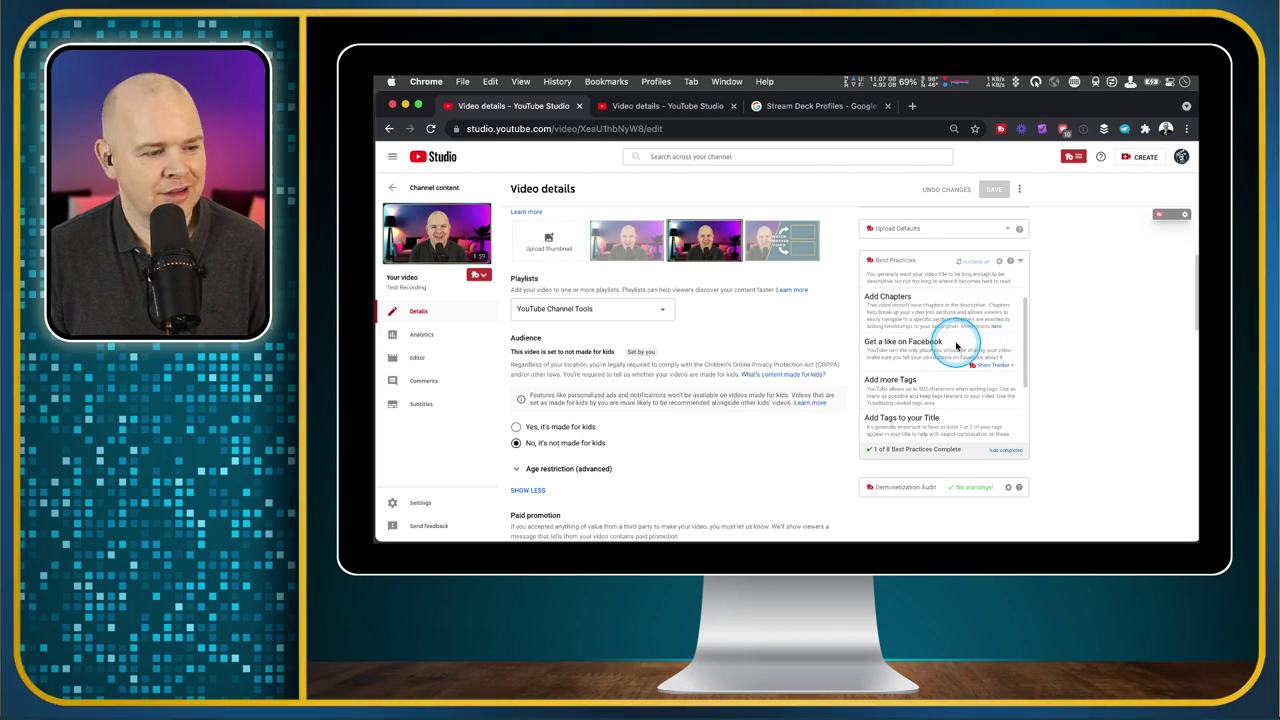
{"action": "scroll", "coordinate": [956, 346], "scroll_direction": "down", "scroll_amount": 1}
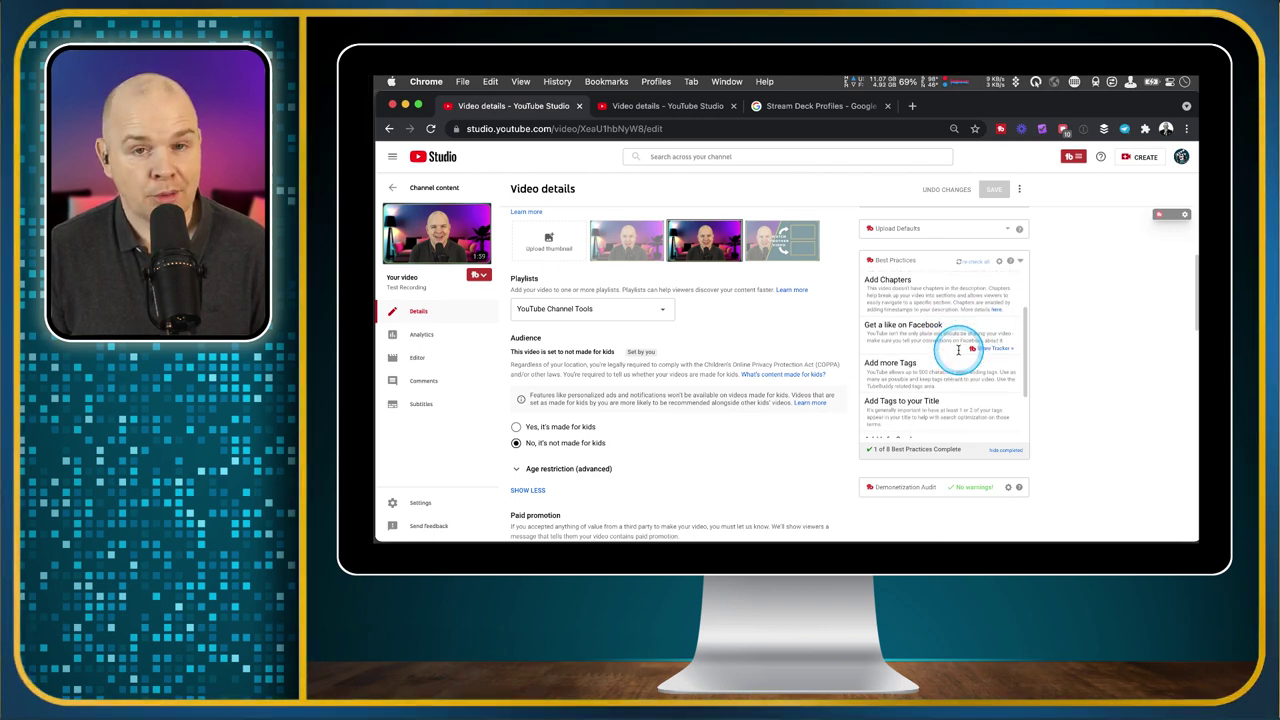
{"action": "scroll", "coordinate": [962, 330], "scroll_direction": "down", "scroll_amount": 2}
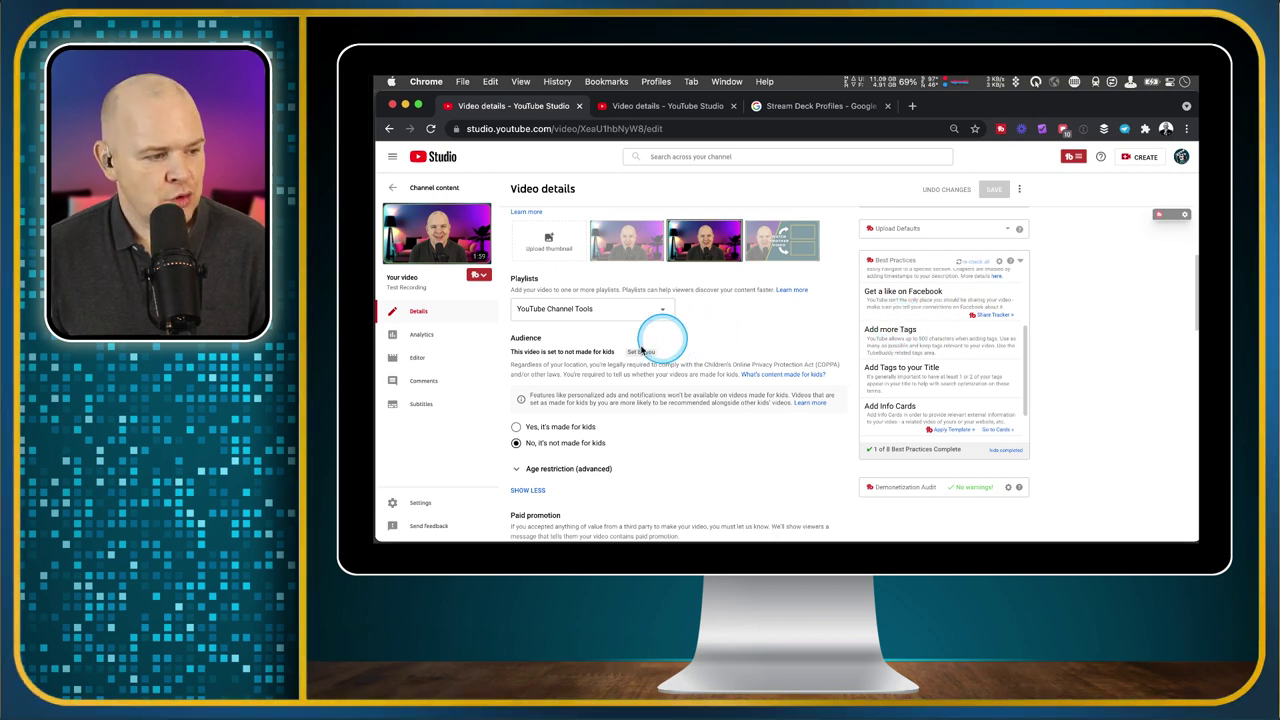
Step: Enter the tag "YouTUbe Content Creation" for the Test Recording video
{"action": "scroll", "coordinate": [736, 366], "scroll_direction": "down", "scroll_amount": 5}
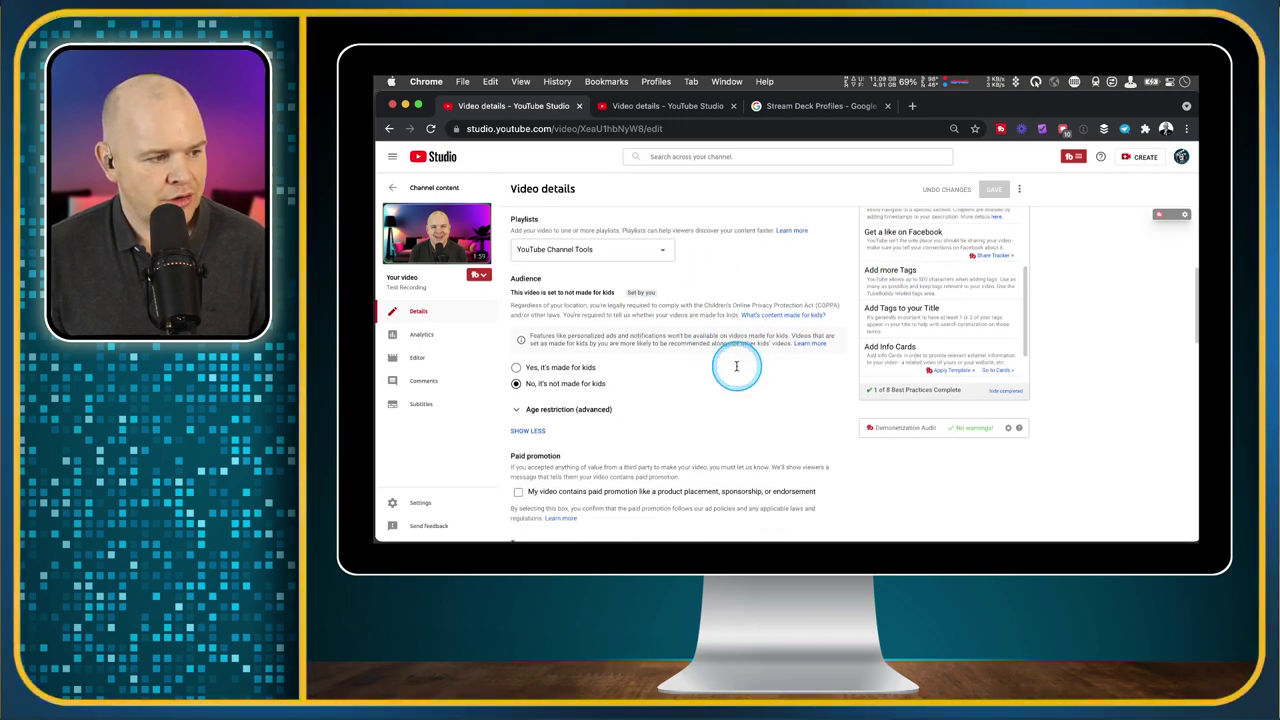
{"action": "scroll", "coordinate": [736, 366], "scroll_direction": "down", "scroll_amount": 9}
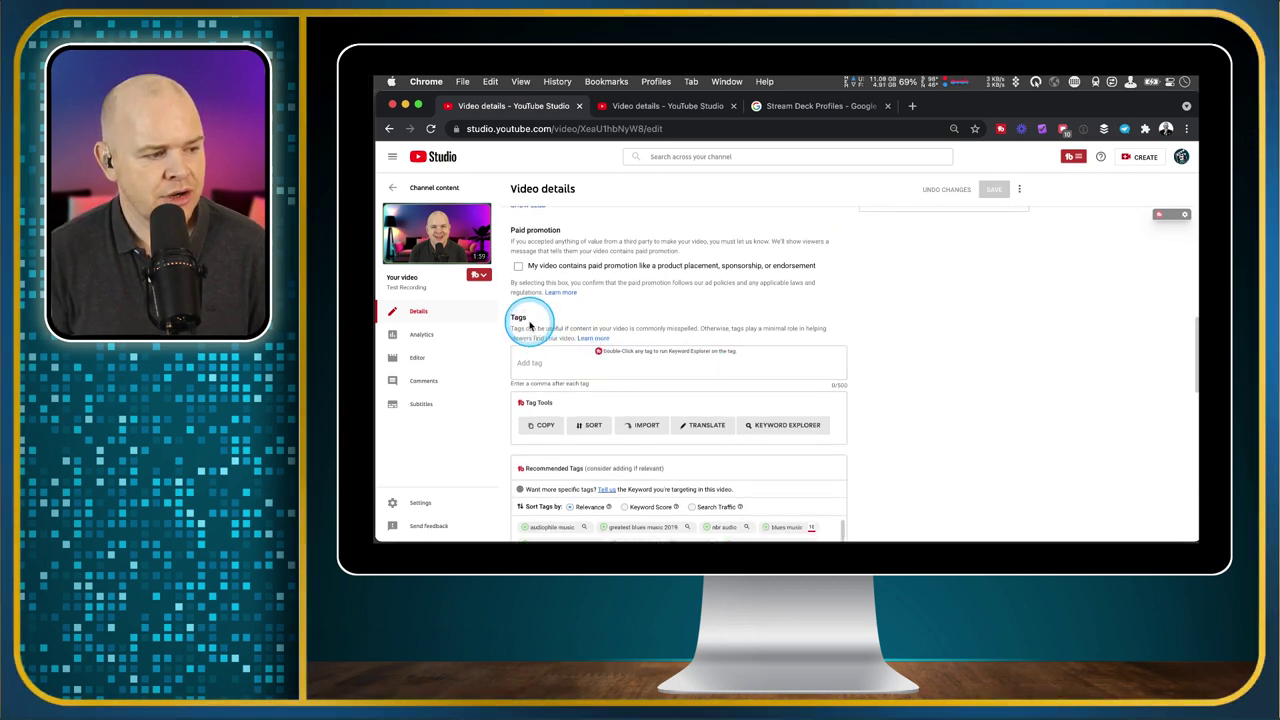
{"action": "left_click", "coordinate": [550, 366]}
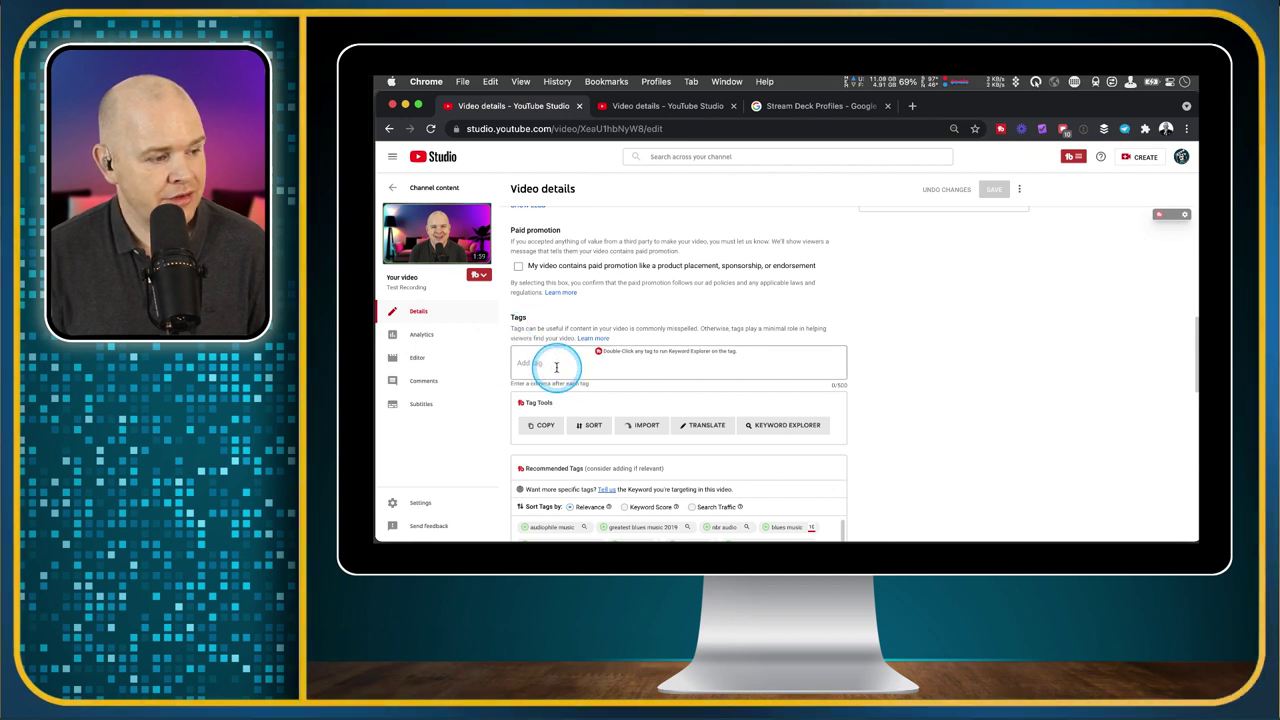
{"action": "left_click", "coordinate": [546, 364]}
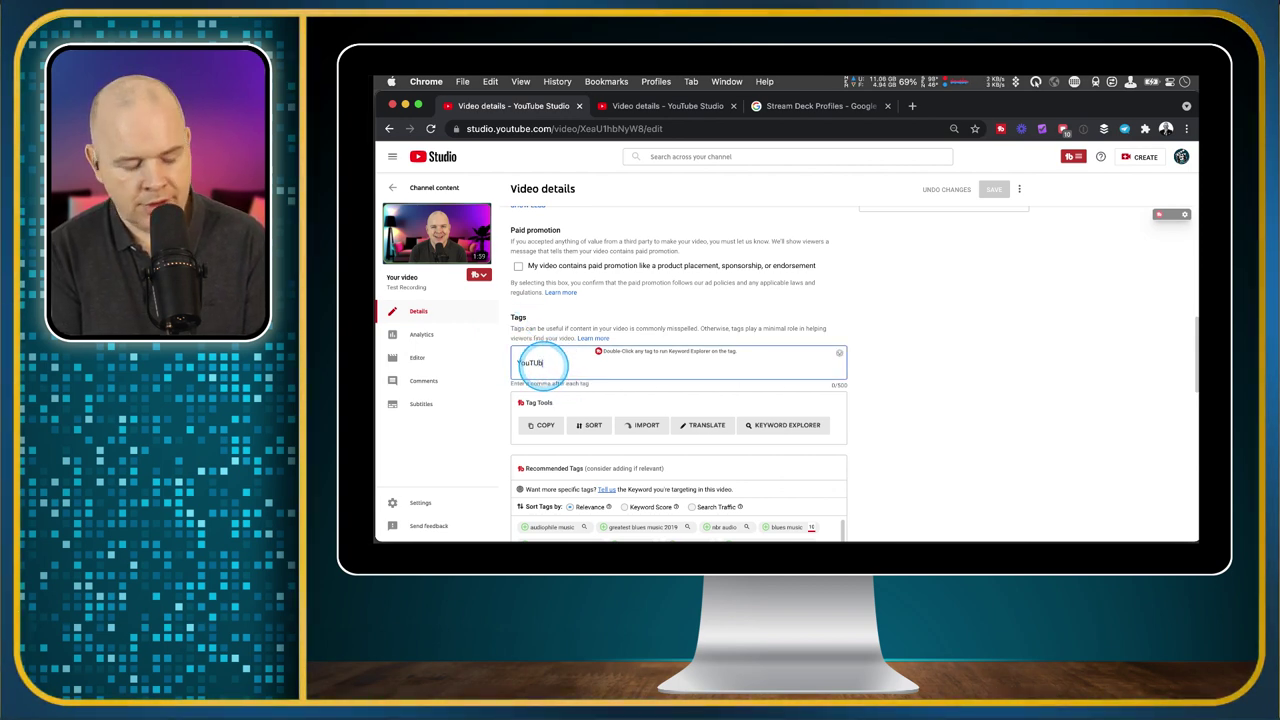
{"action": "type", "text": "YouTUbe "}
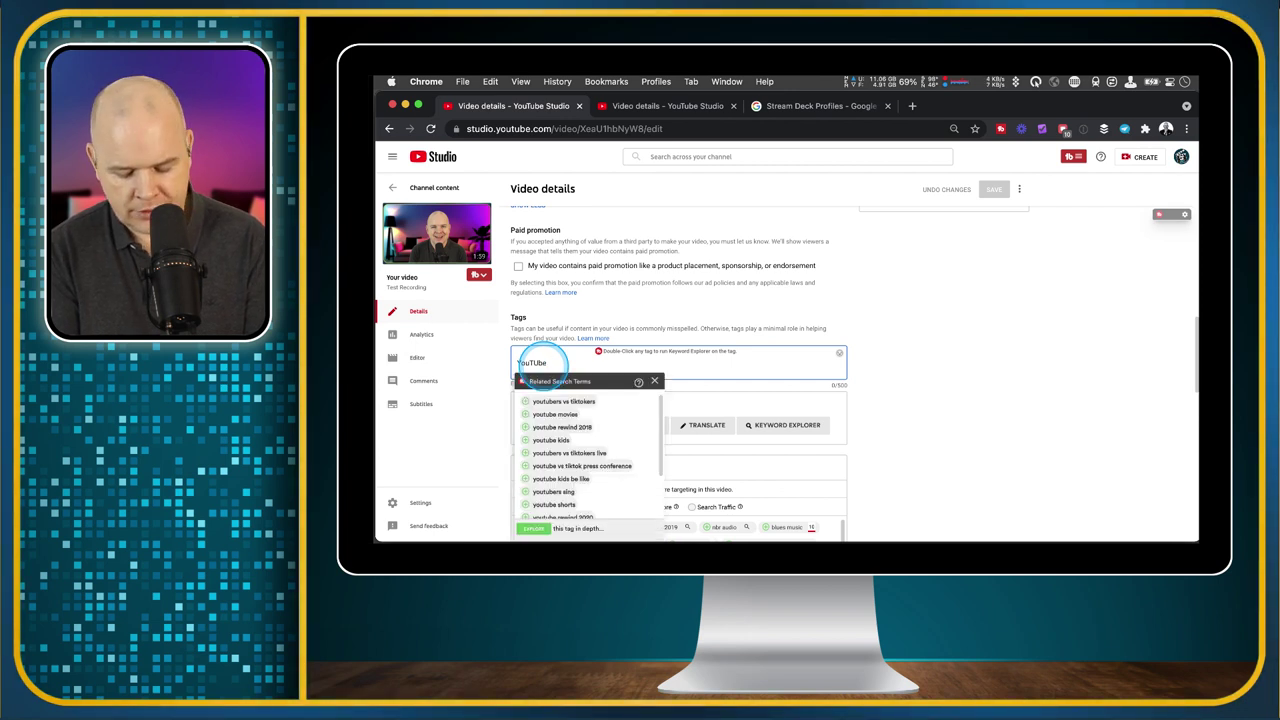
{"action": "type", "text": "Content Creation,"}
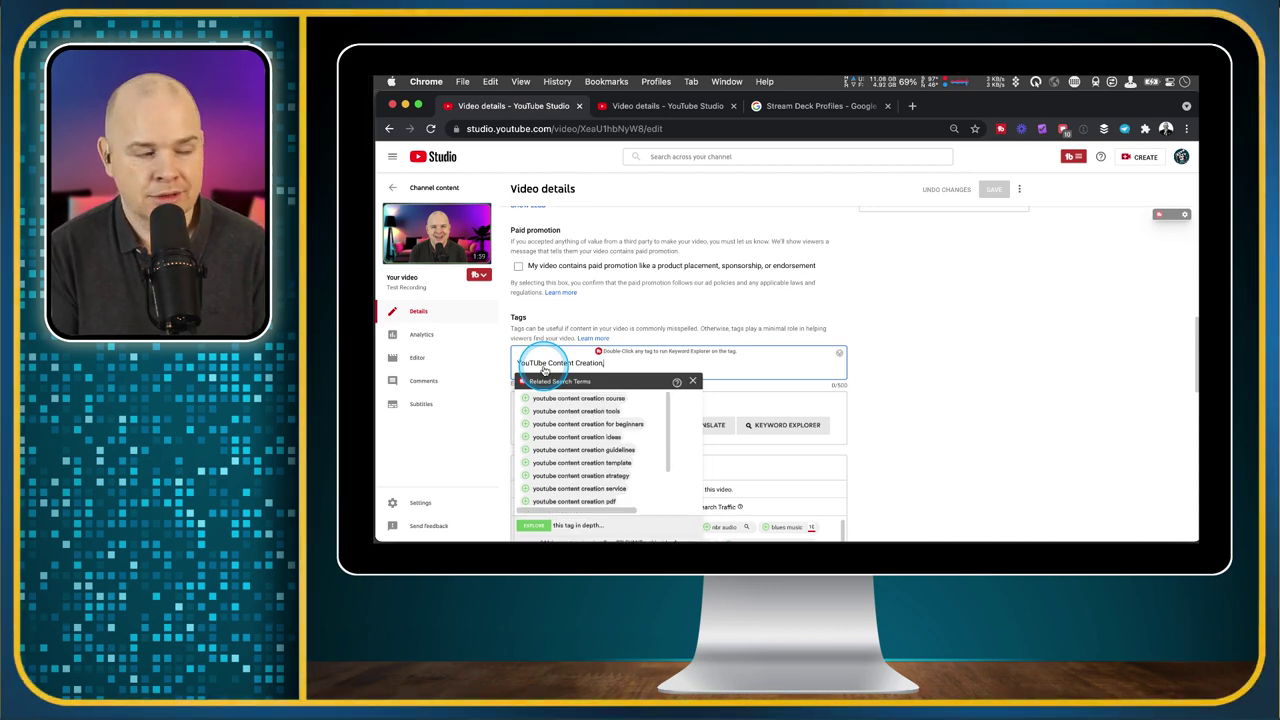
Step: Confirm the typed text "YouTUbe Content Creation" as a tag of the Test Recording video
{"action": "key", "text": "Return"}
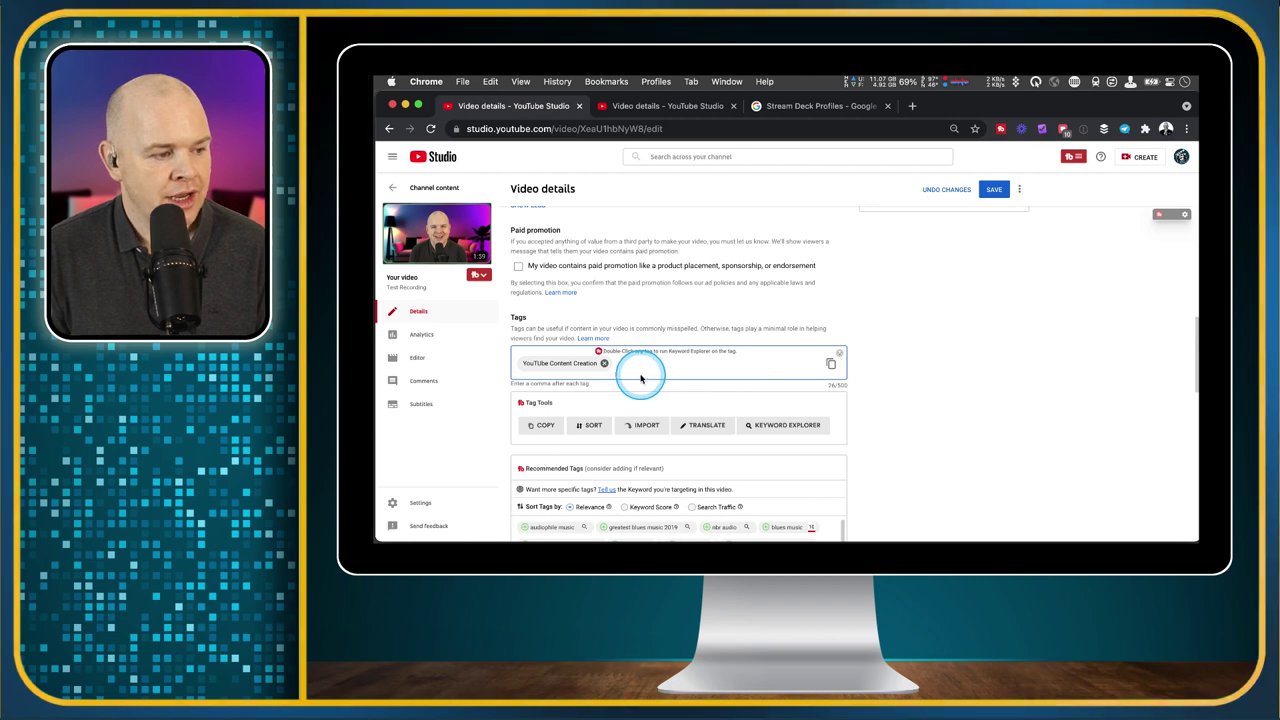
Step: Look through TubeBuddy's tag tools and recommended tags for the Test Recording video, and return to the video's own tags
{"action": "scroll", "coordinate": [687, 364], "scroll_direction": "down", "scroll_amount": 3}
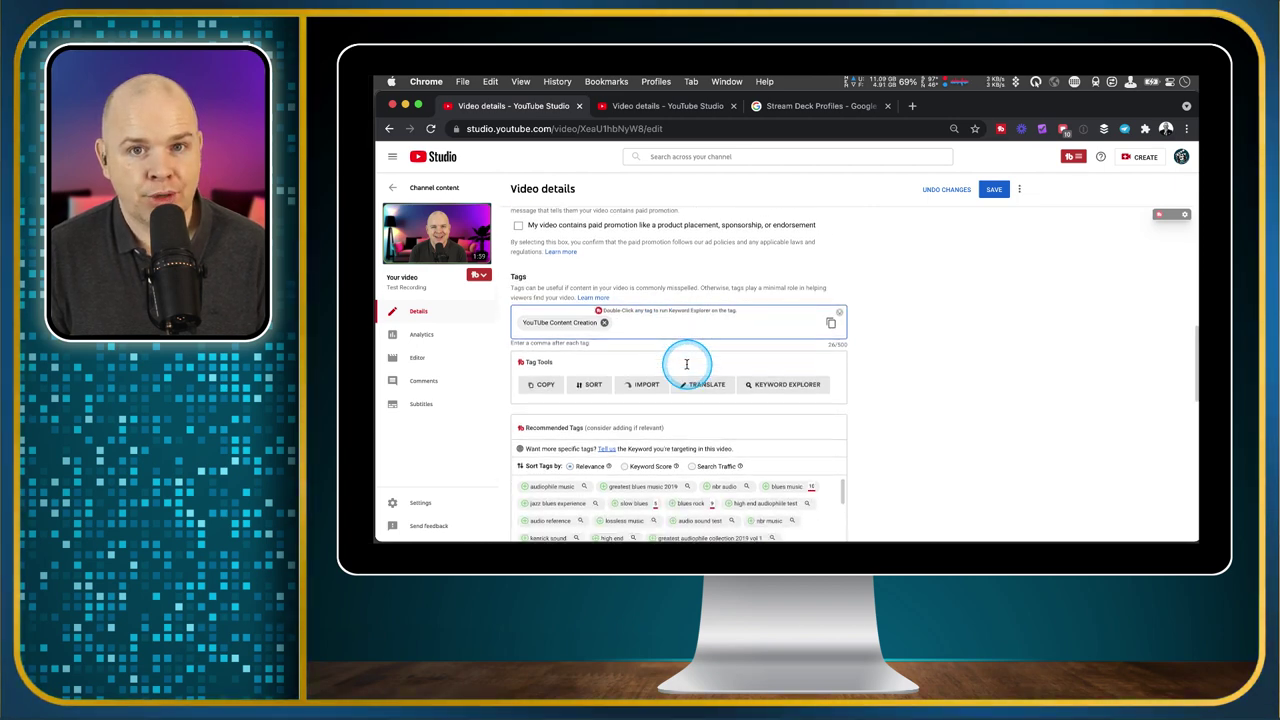
{"action": "scroll", "coordinate": [687, 368], "scroll_direction": "down", "scroll_amount": 2}
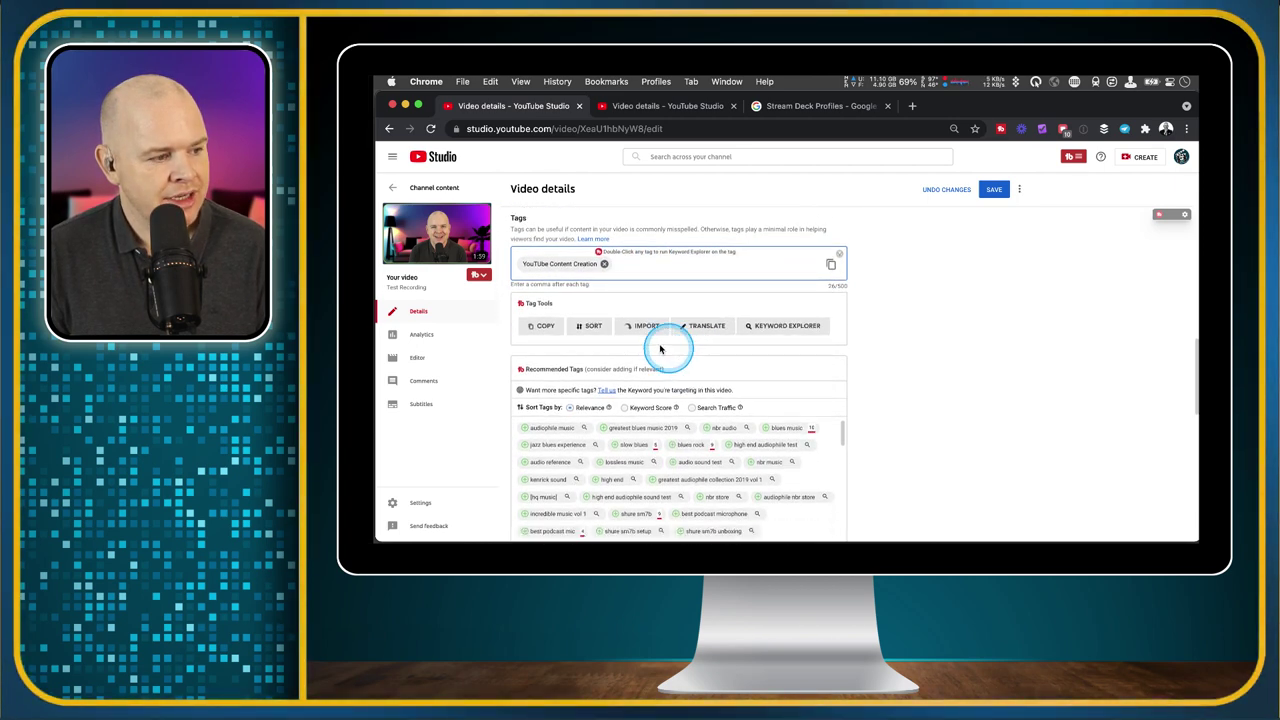
{"action": "scroll", "coordinate": [583, 440], "scroll_direction": "down", "scroll_amount": 1}
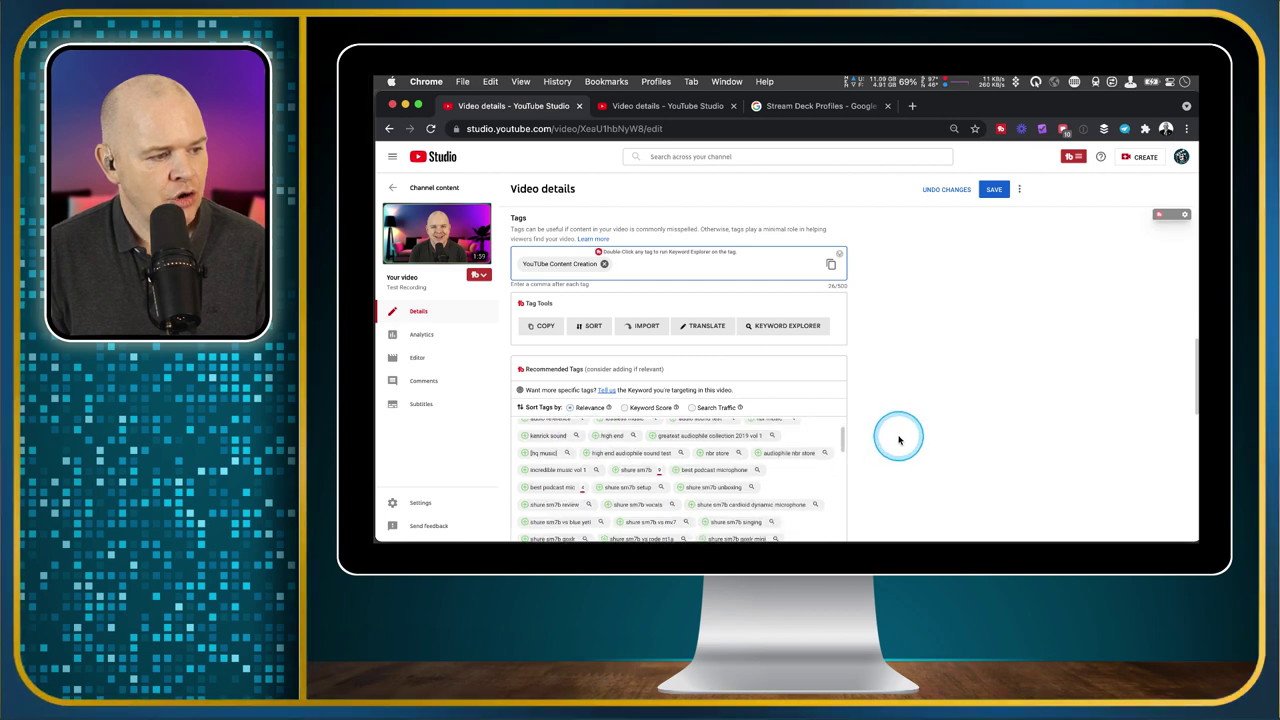
{"action": "scroll", "coordinate": [898, 440], "scroll_direction": "down", "scroll_amount": 3}
{"action": "scroll", "coordinate": [898, 440], "scroll_direction": "down", "scroll_amount": 2}
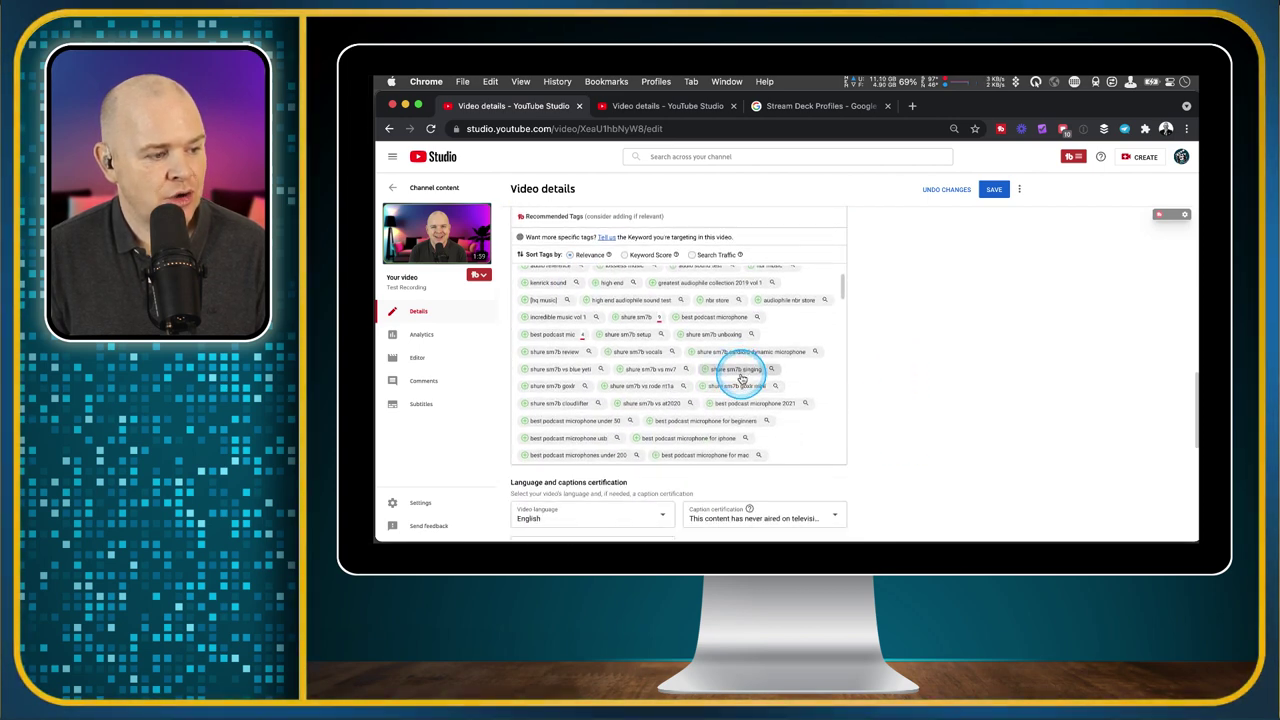
{"action": "scroll", "coordinate": [737, 372], "scroll_direction": "up", "scroll_amount": 2}
{"action": "scroll", "coordinate": [632, 350], "scroll_direction": "up", "scroll_amount": 1}
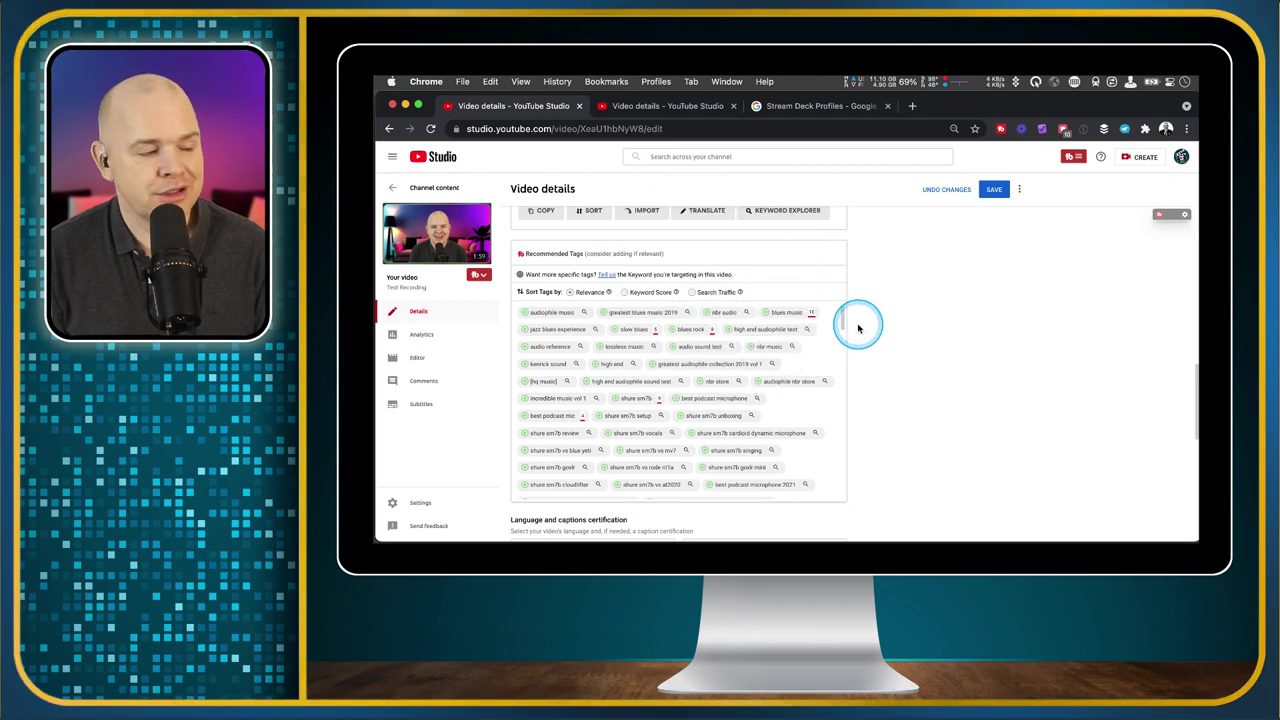
{"action": "scroll", "coordinate": [866, 331], "scroll_direction": "up", "scroll_amount": 1}
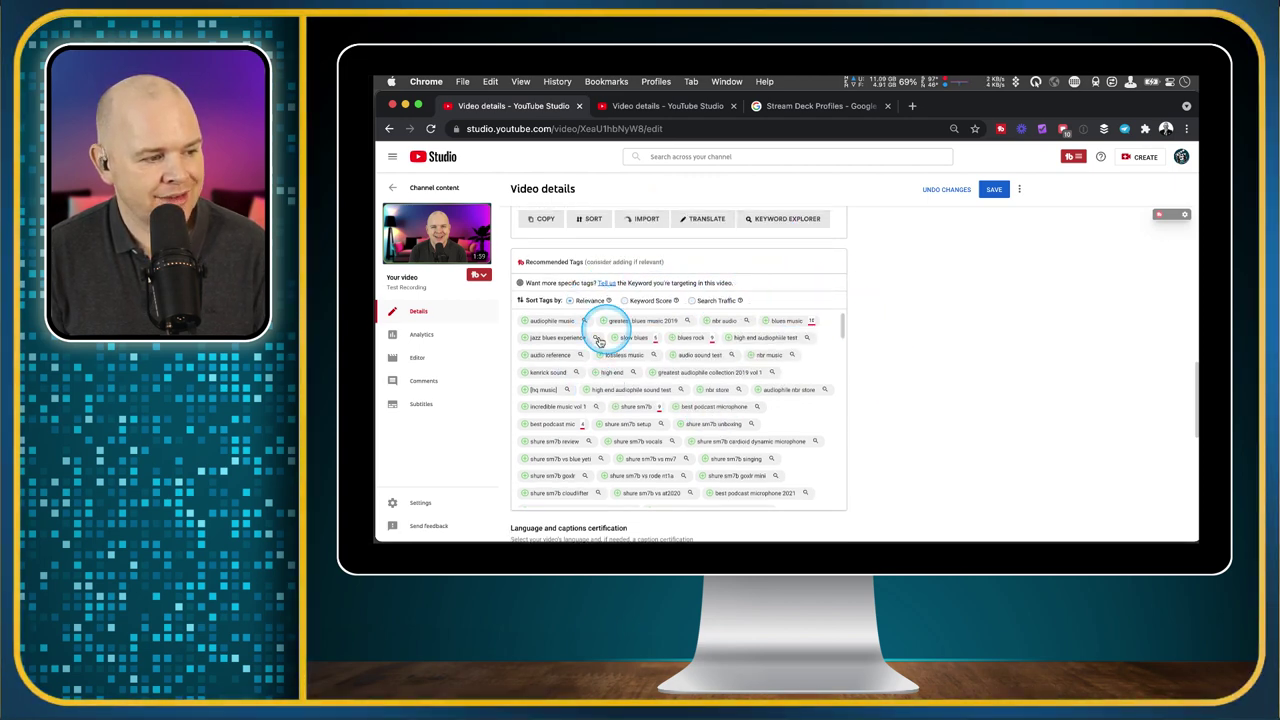
{"action": "left_click", "coordinate": [545, 321]}
{"action": "left_click", "coordinate": [678, 340]}
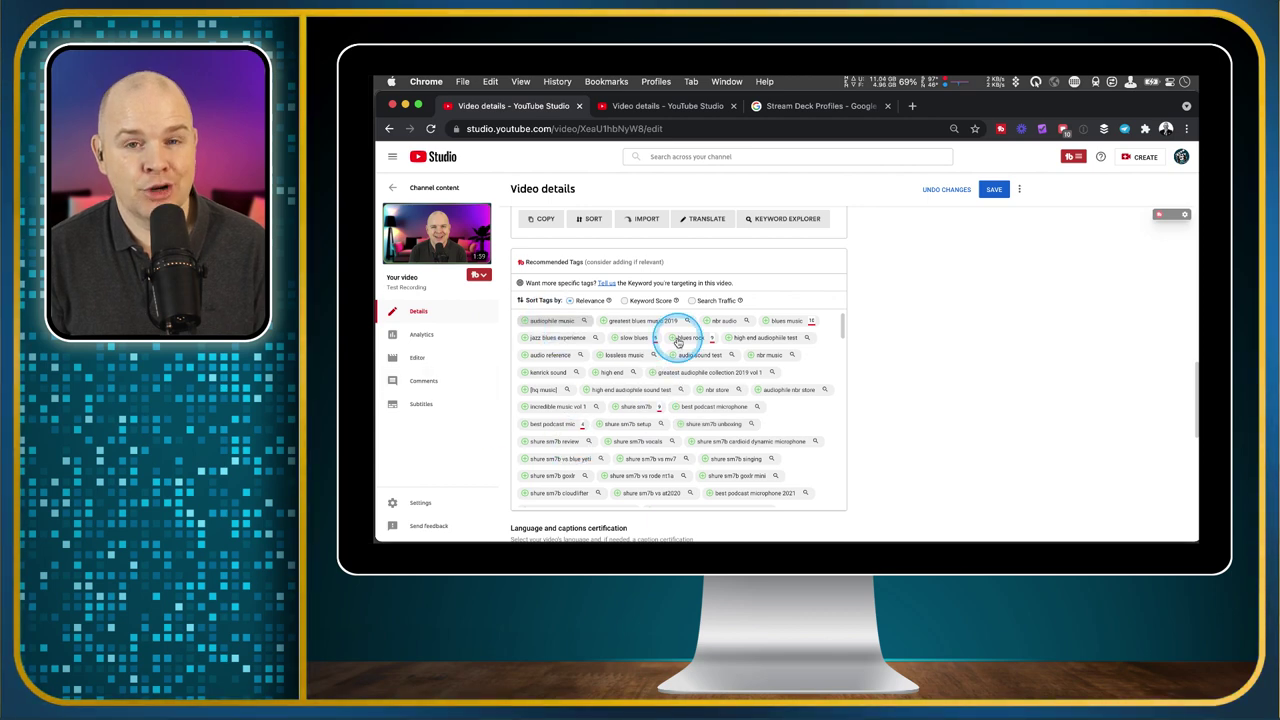
{"action": "scroll", "coordinate": [946, 277], "scroll_direction": "up", "scroll_amount": 2}
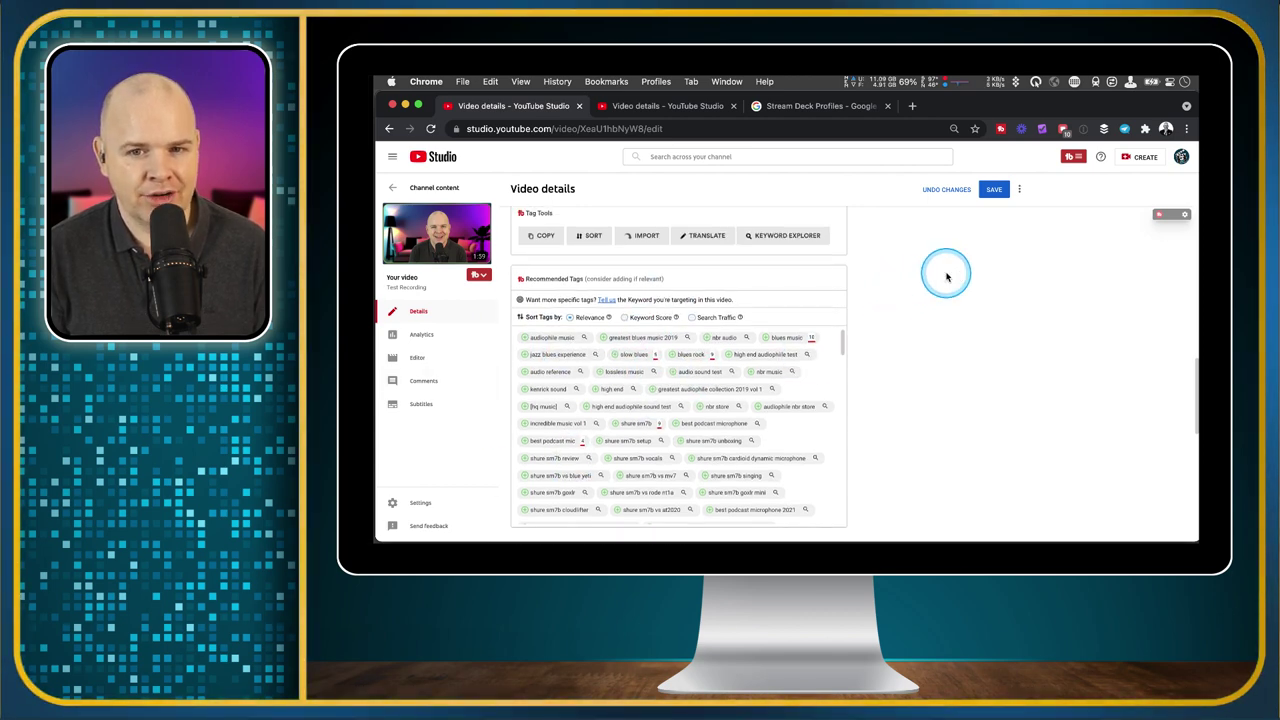
{"action": "scroll", "coordinate": [946, 277], "scroll_direction": "up", "scroll_amount": 5}
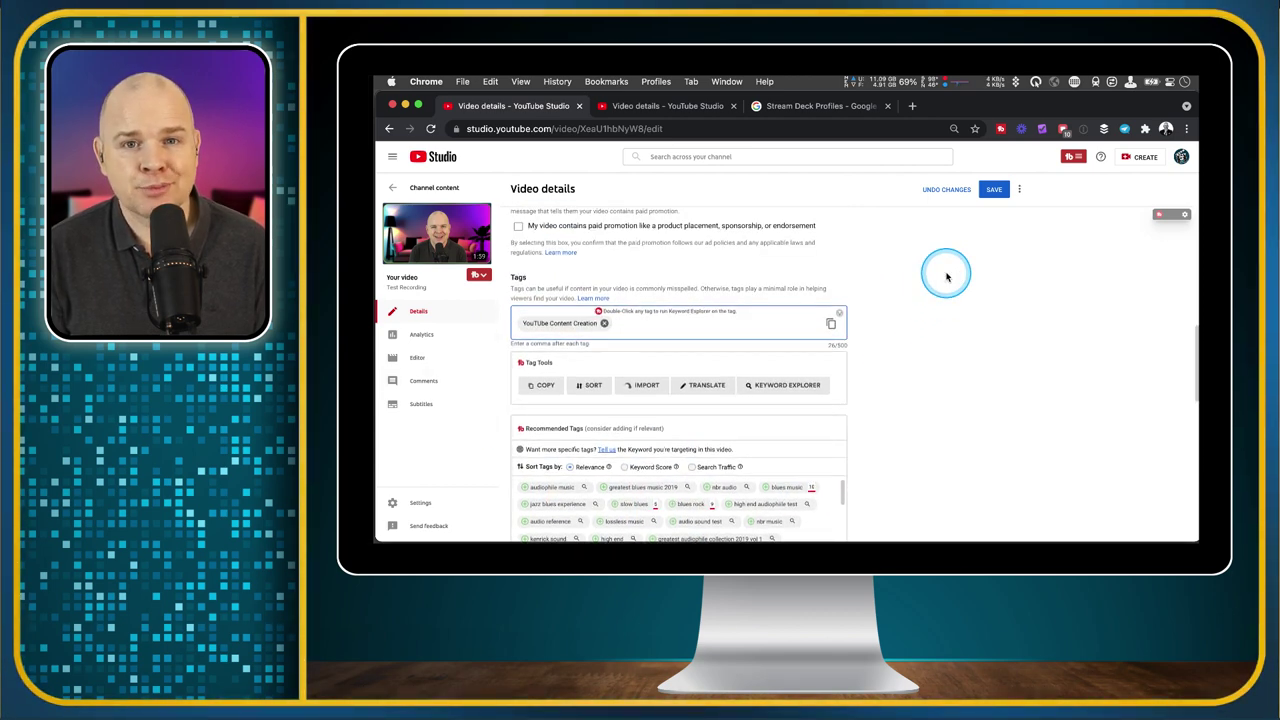
{"action": "scroll", "coordinate": [946, 277], "scroll_direction": "up", "scroll_amount": 2}
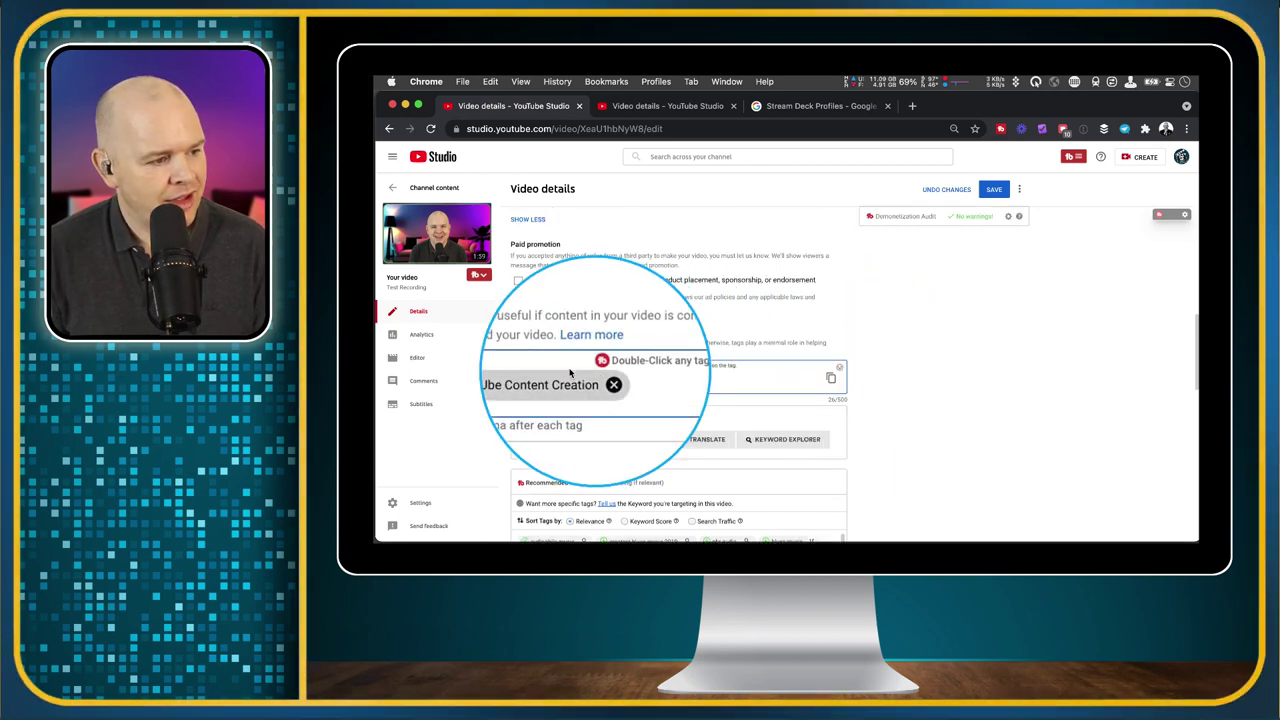
{"action": "left_click", "coordinate": [831, 377]}
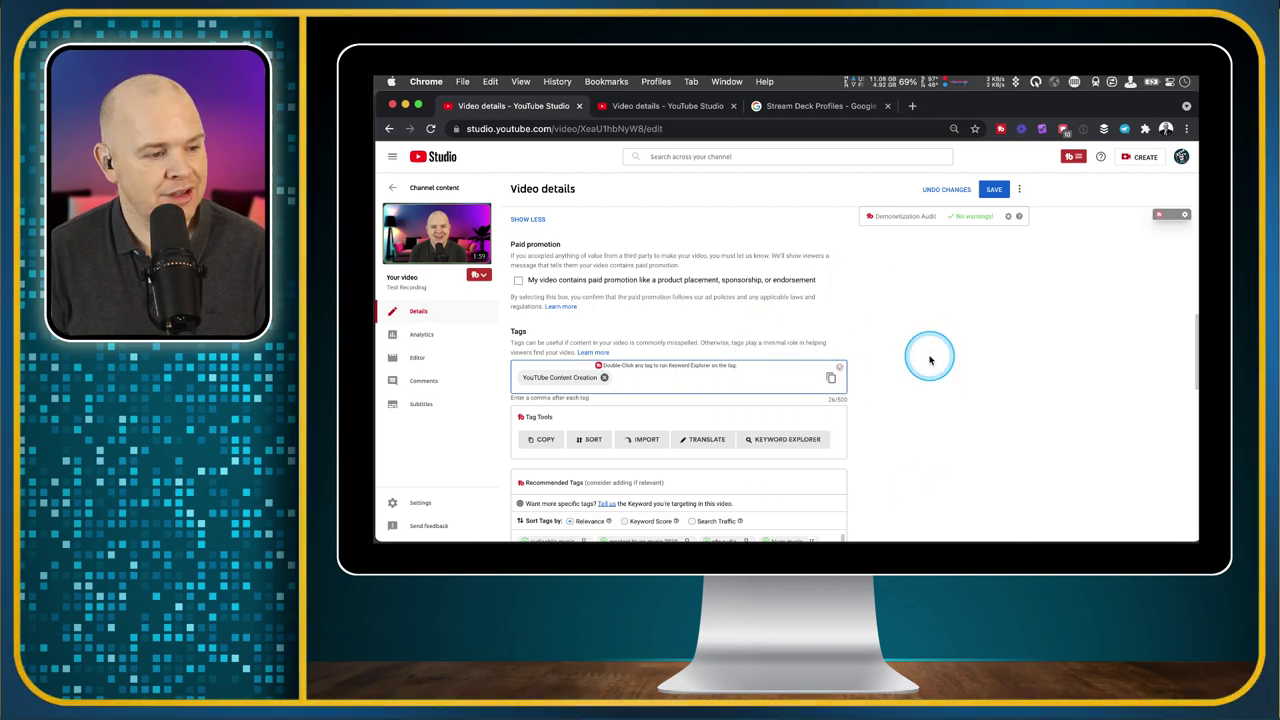
Step: Read the remaining Best Practices on adding tags to the title, info cards and an end screen
{"action": "scroll", "coordinate": [925, 356], "scroll_direction": "up", "scroll_amount": 5}
{"action": "scroll", "coordinate": [929, 360], "scroll_direction": "up", "scroll_amount": 2}
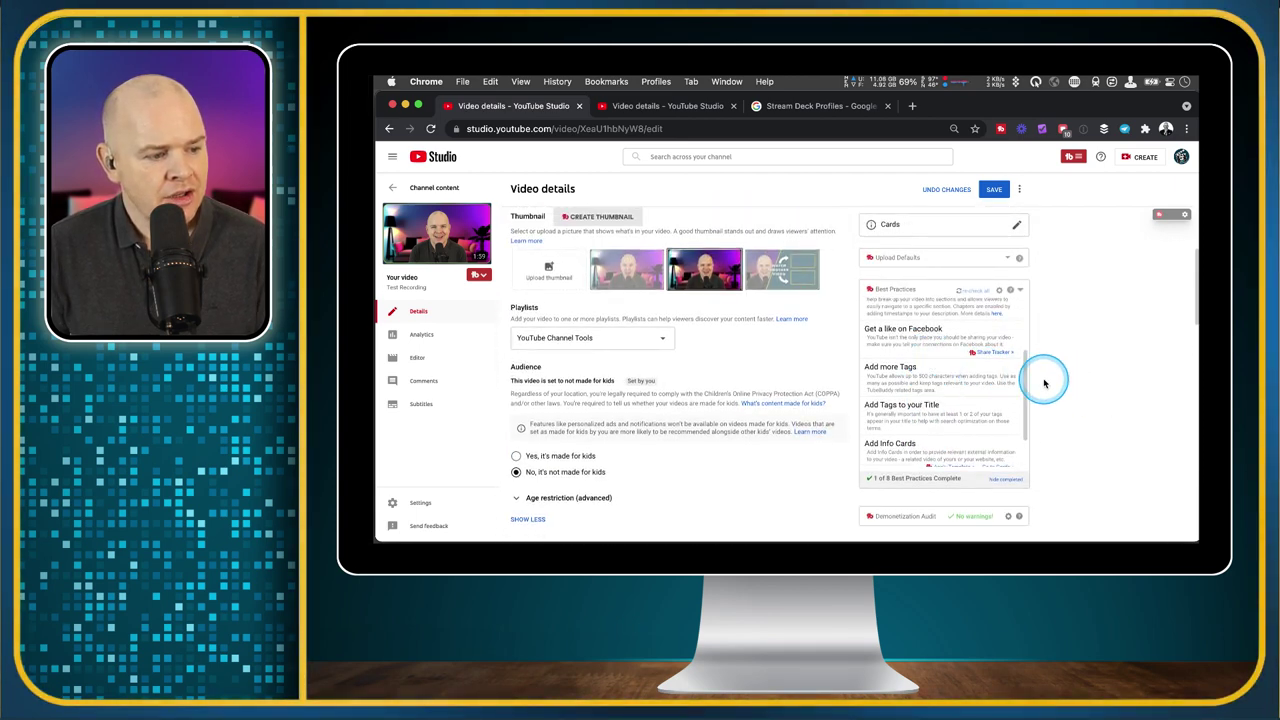
{"action": "scroll", "coordinate": [1023, 383], "scroll_direction": "down", "scroll_amount": 3}
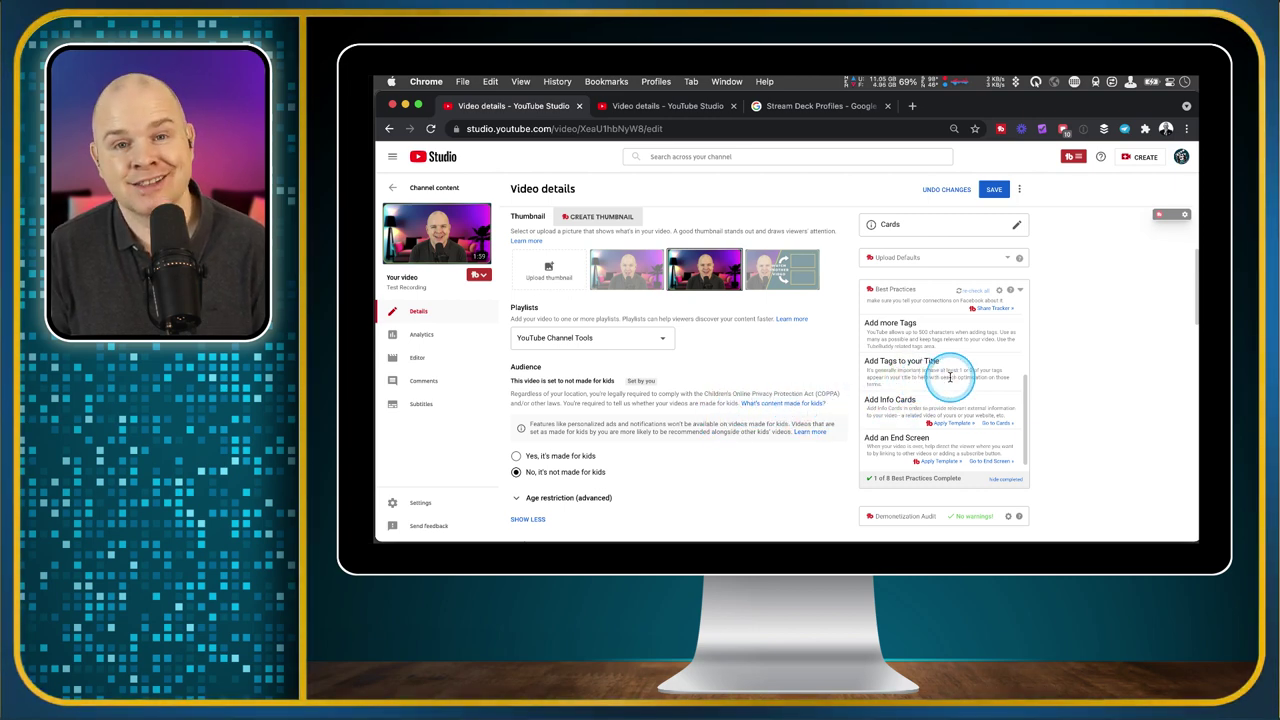
{"action": "scroll", "coordinate": [950, 377], "scroll_direction": "down", "scroll_amount": 1}
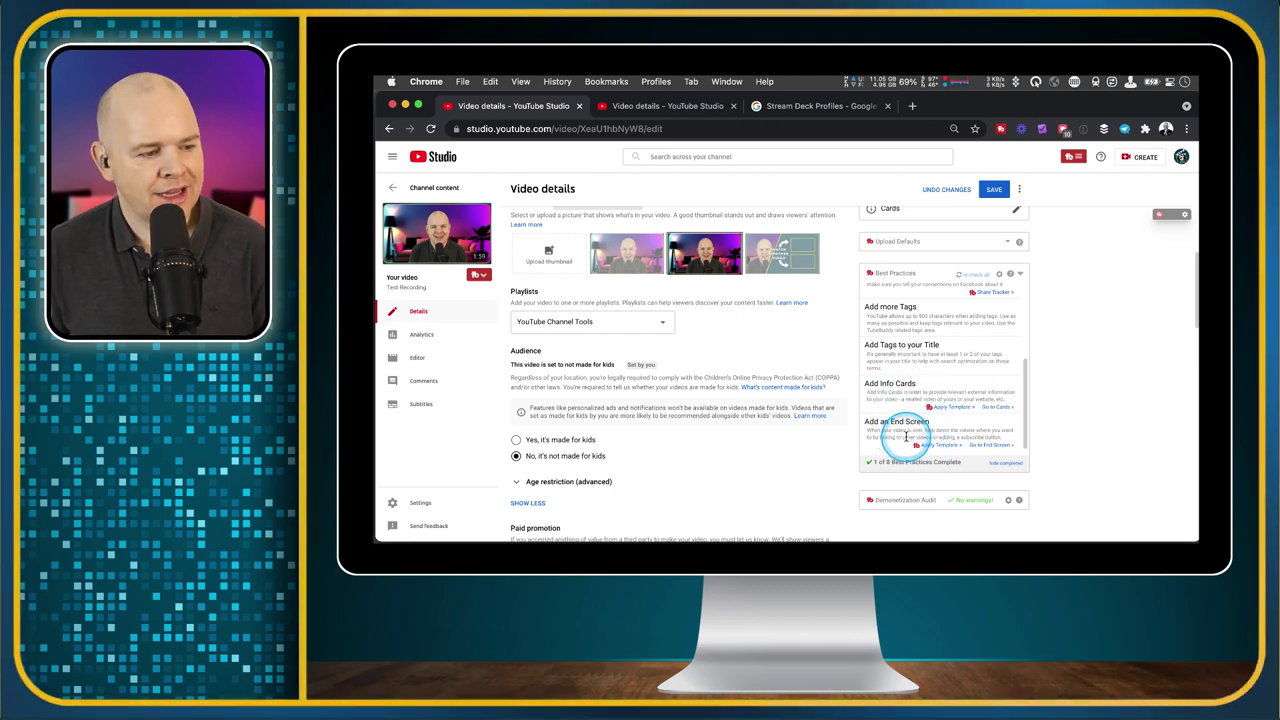
{"action": "scroll", "coordinate": [912, 437], "scroll_direction": "up", "scroll_amount": 2}
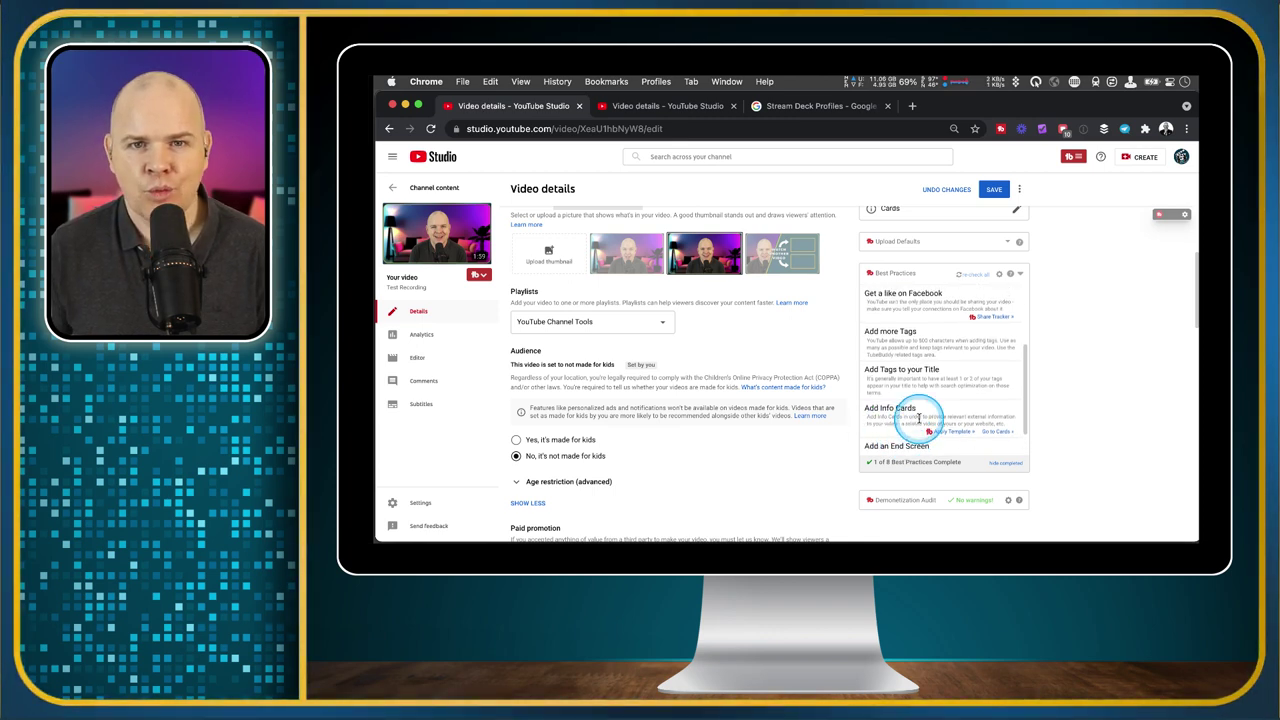
{"action": "scroll", "coordinate": [918, 418], "scroll_direction": "up", "scroll_amount": 3}
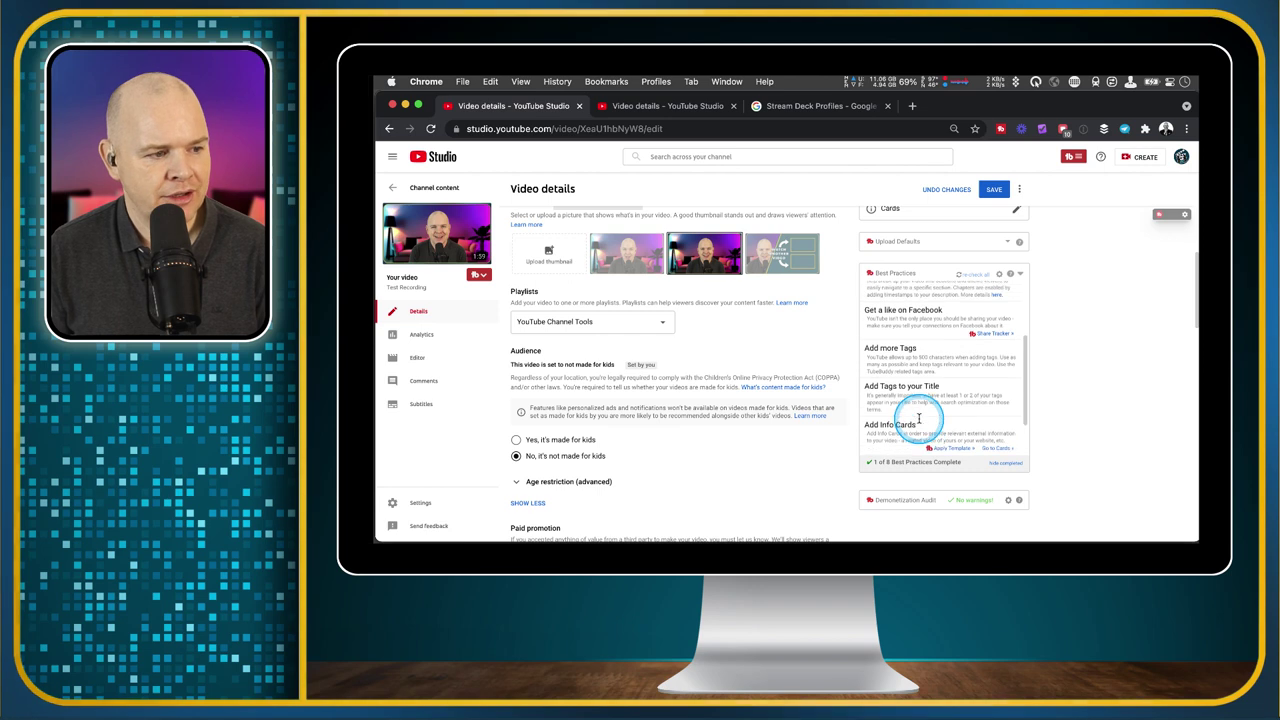
Step: Open the video's end screen editor and import the end screen layout from the latest video
{"action": "scroll", "coordinate": [1065, 340], "scroll_direction": "up", "scroll_amount": 3}
{"action": "scroll", "coordinate": [1069, 333], "scroll_direction": "up", "scroll_amount": 3}
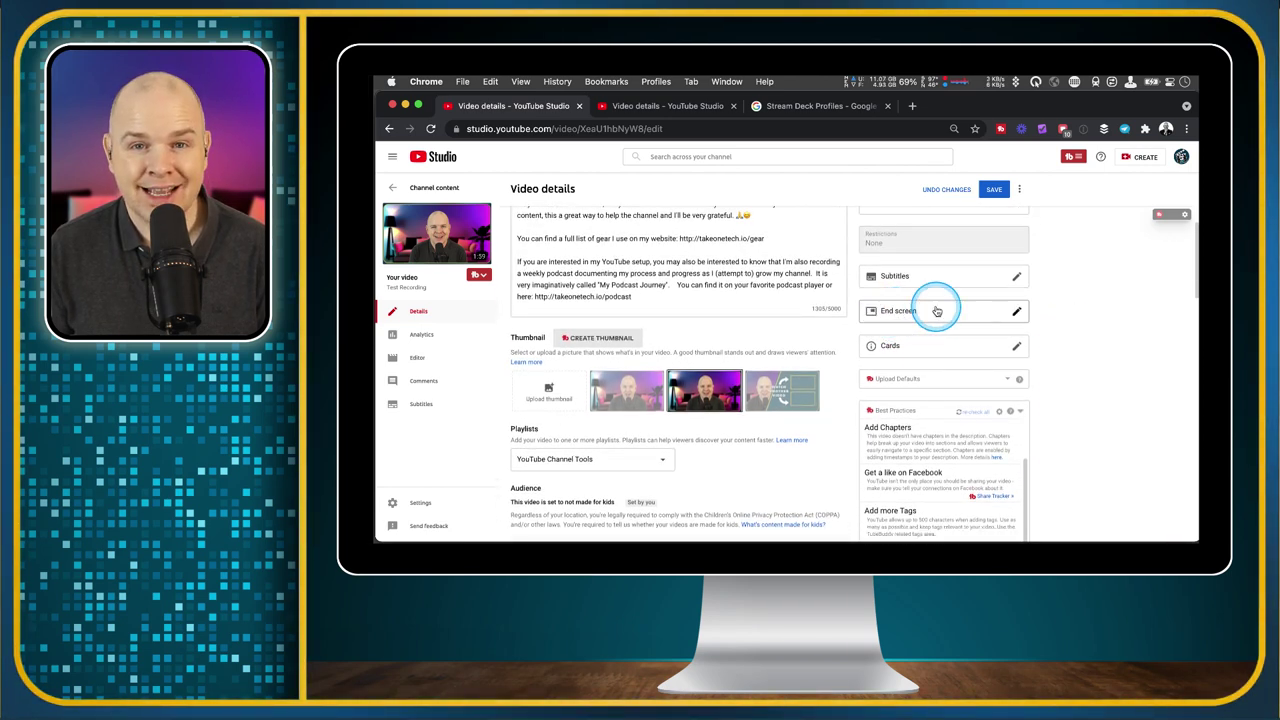
{"action": "left_click", "coordinate": [1016, 313]}
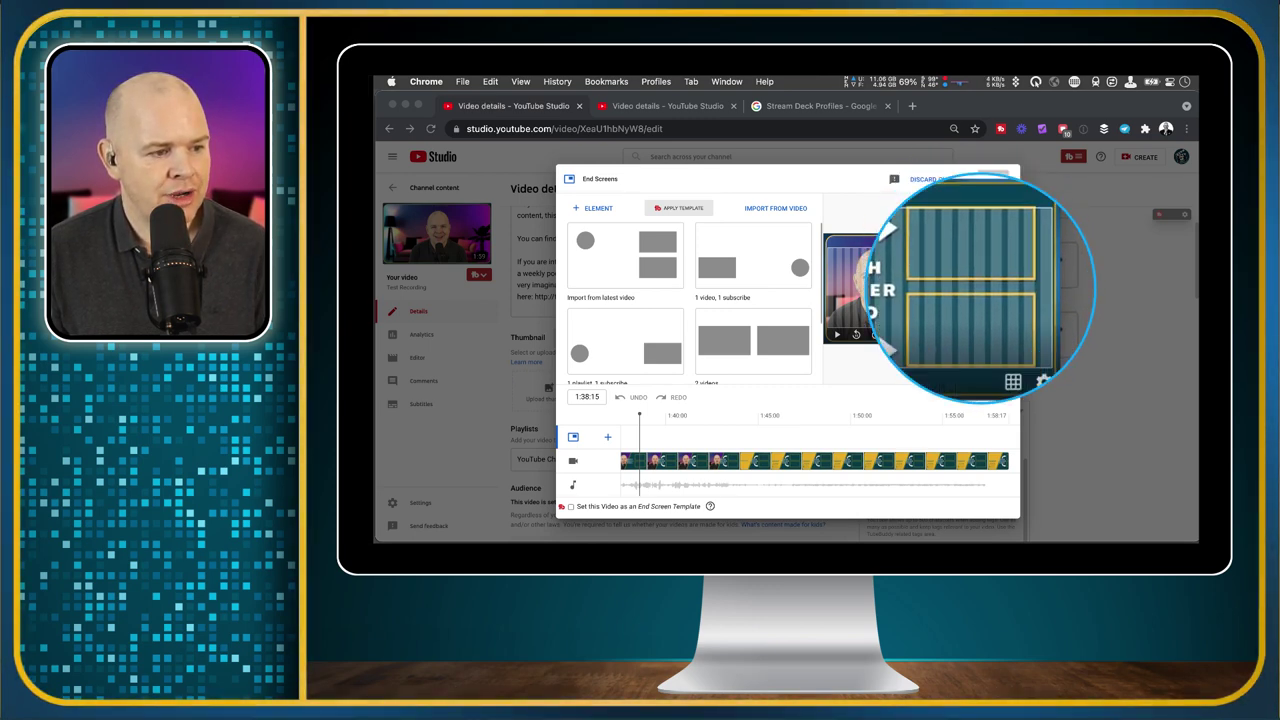
{"action": "left_click", "coordinate": [622, 257]}
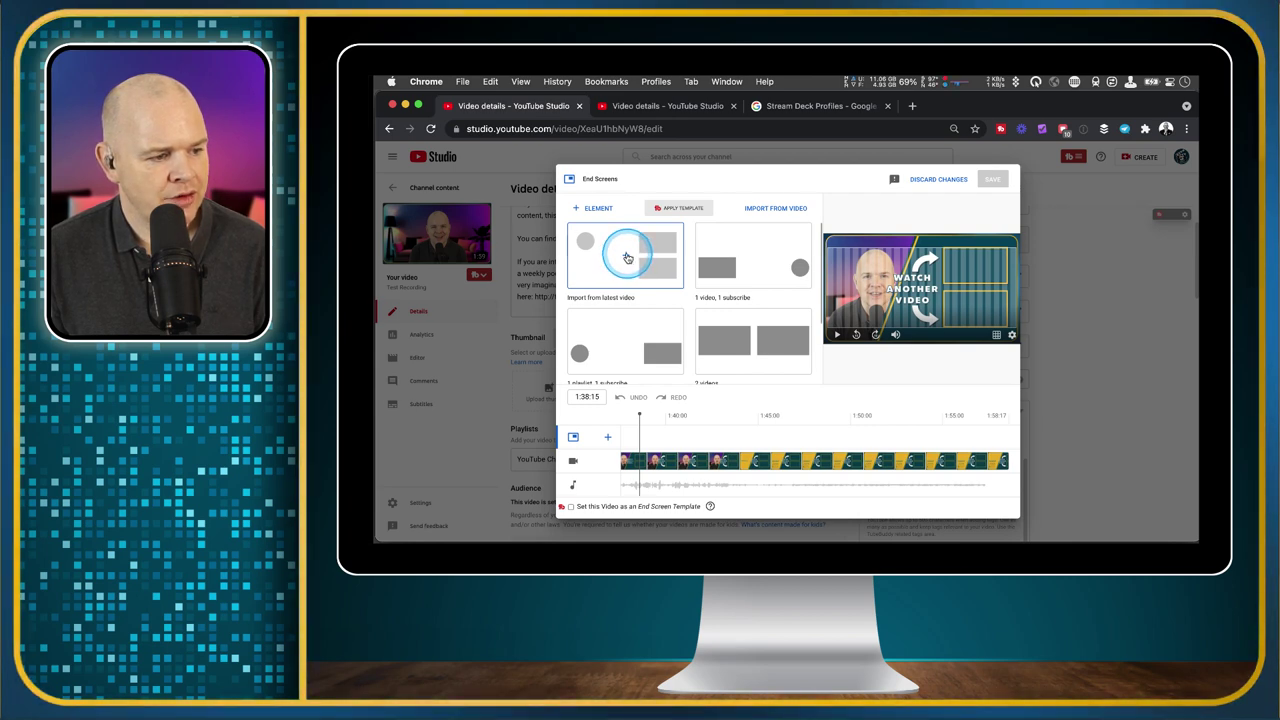
{"action": "left_click", "coordinate": [627, 258]}
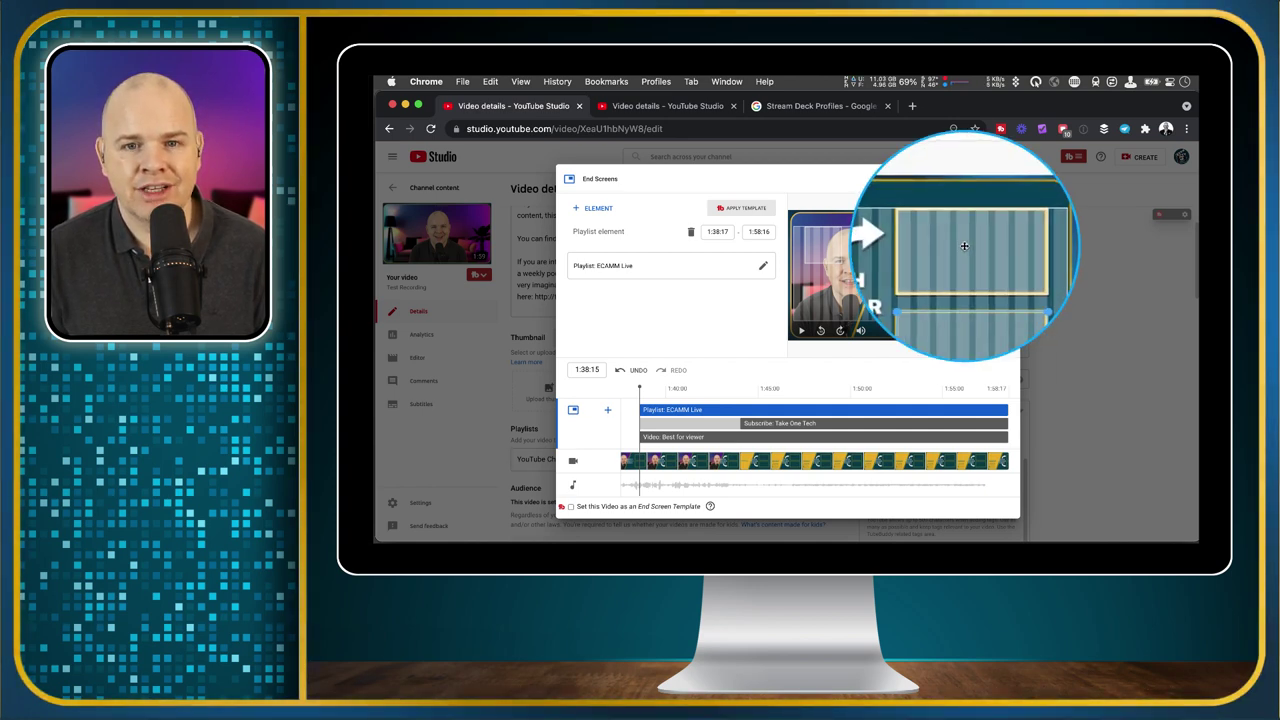
{"action": "left_click", "coordinate": [690, 232]}
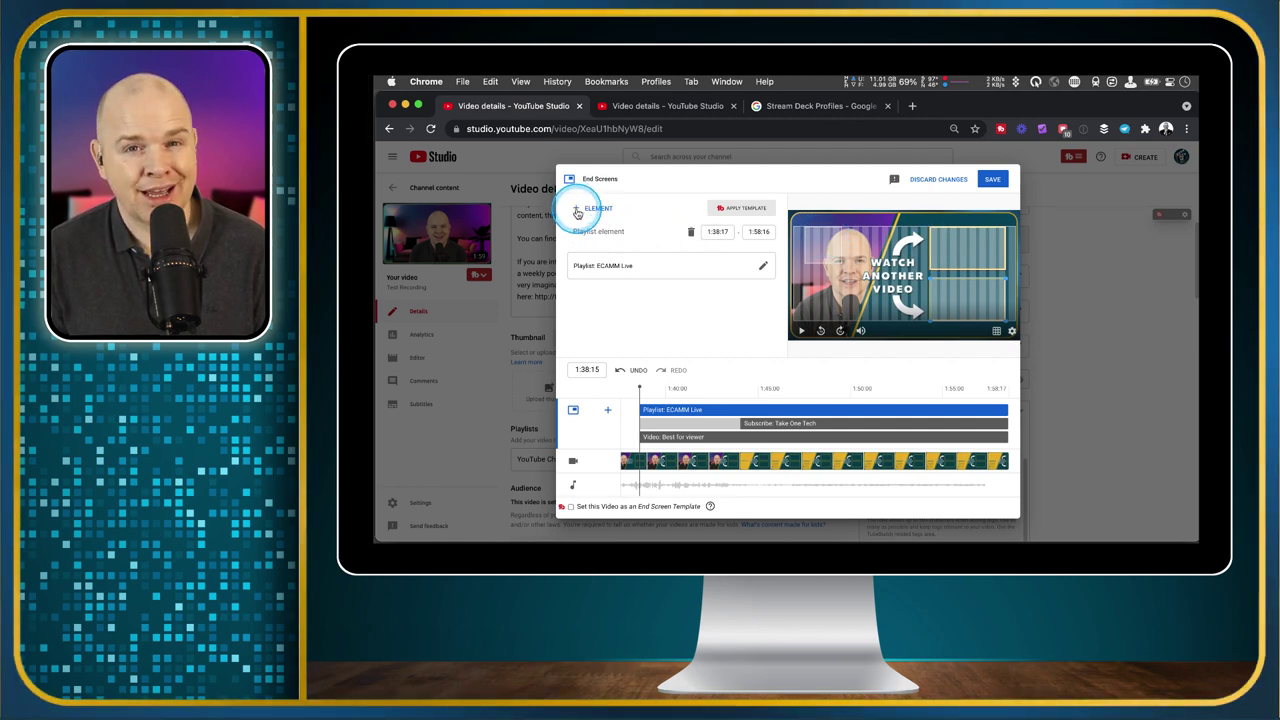
Step: Check which element types can be added to the end screen, and save the imported end screen
{"action": "left_click", "coordinate": [577, 211]}
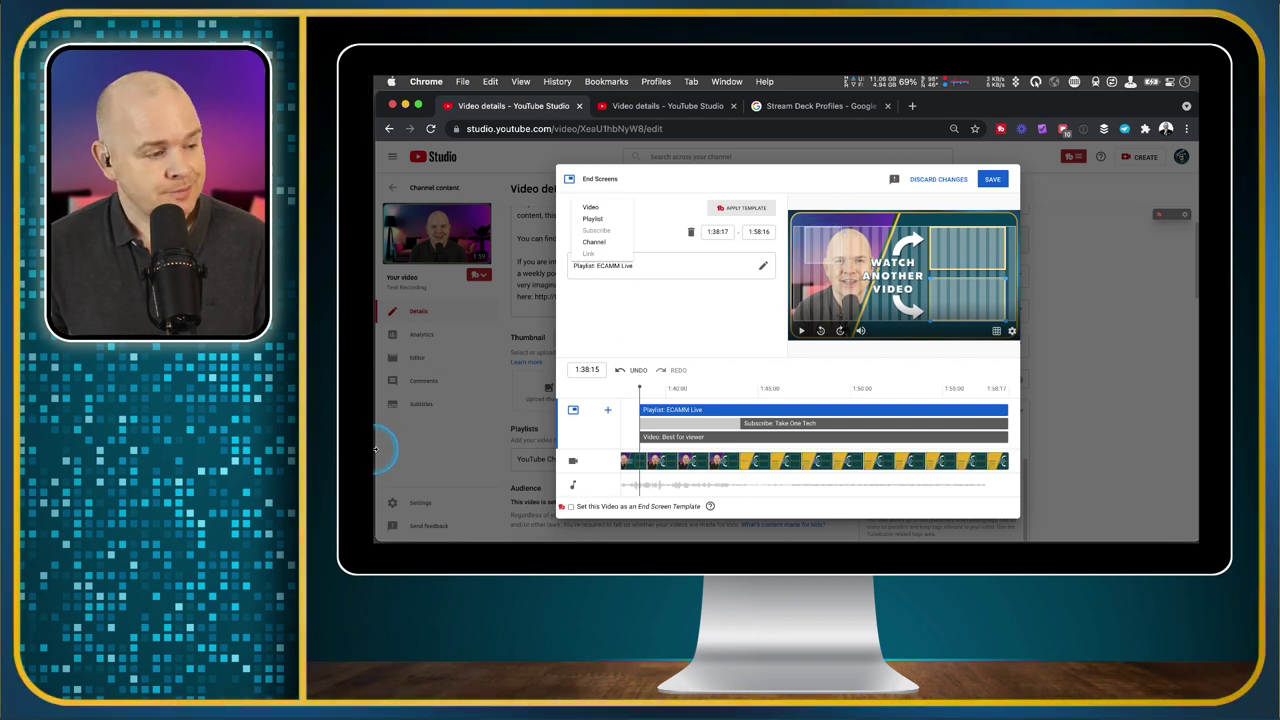
{"action": "left_click", "coordinate": [605, 312]}
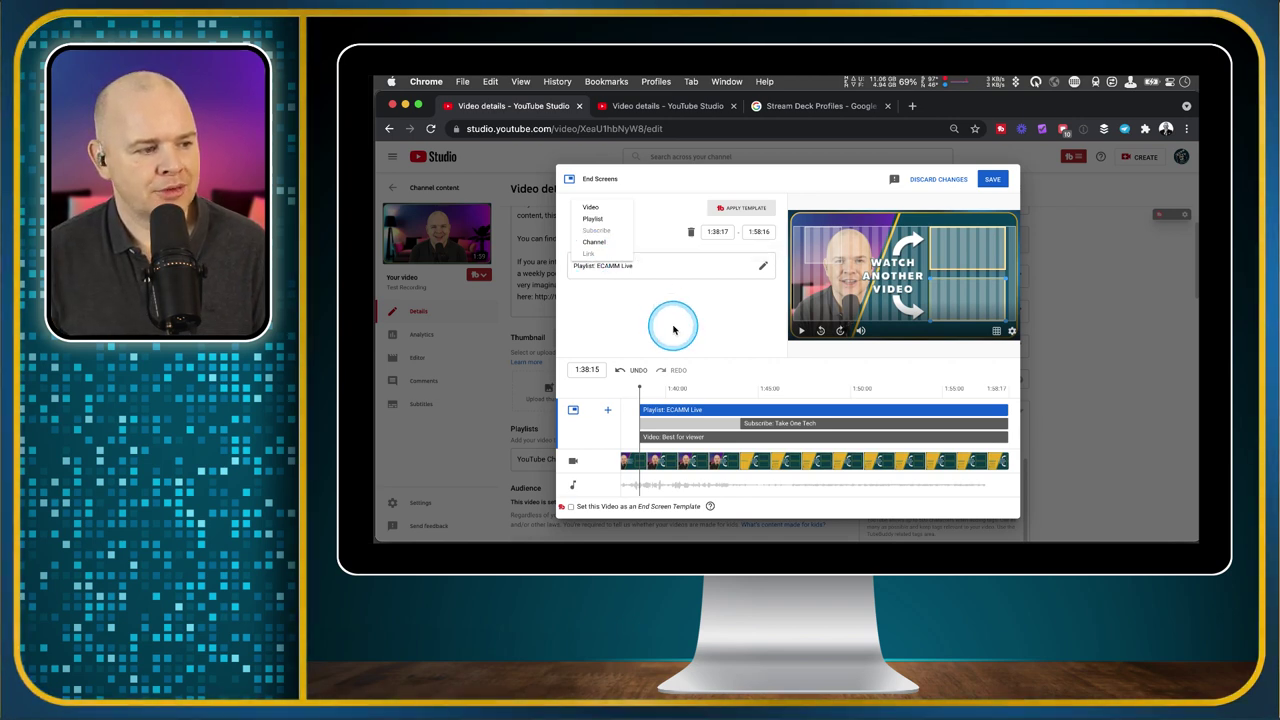
{"action": "left_click", "coordinate": [970, 182]}
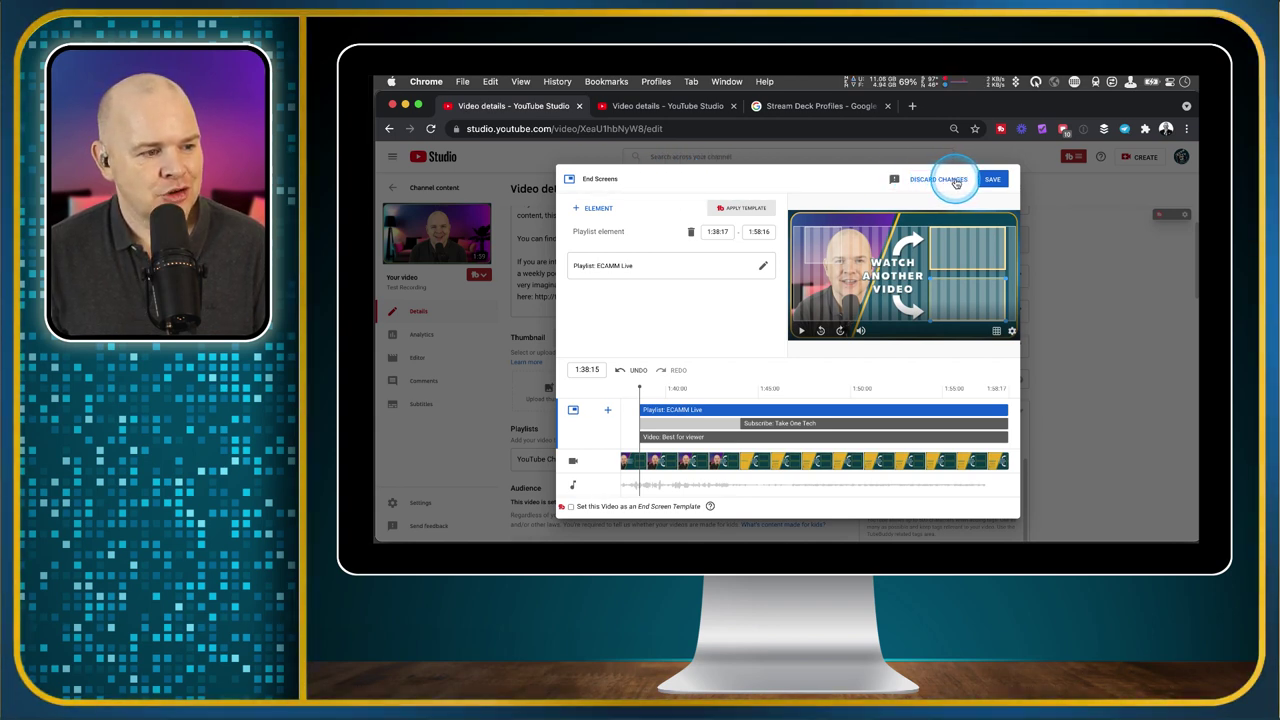
{"action": "left_click", "coordinate": [990, 179]}
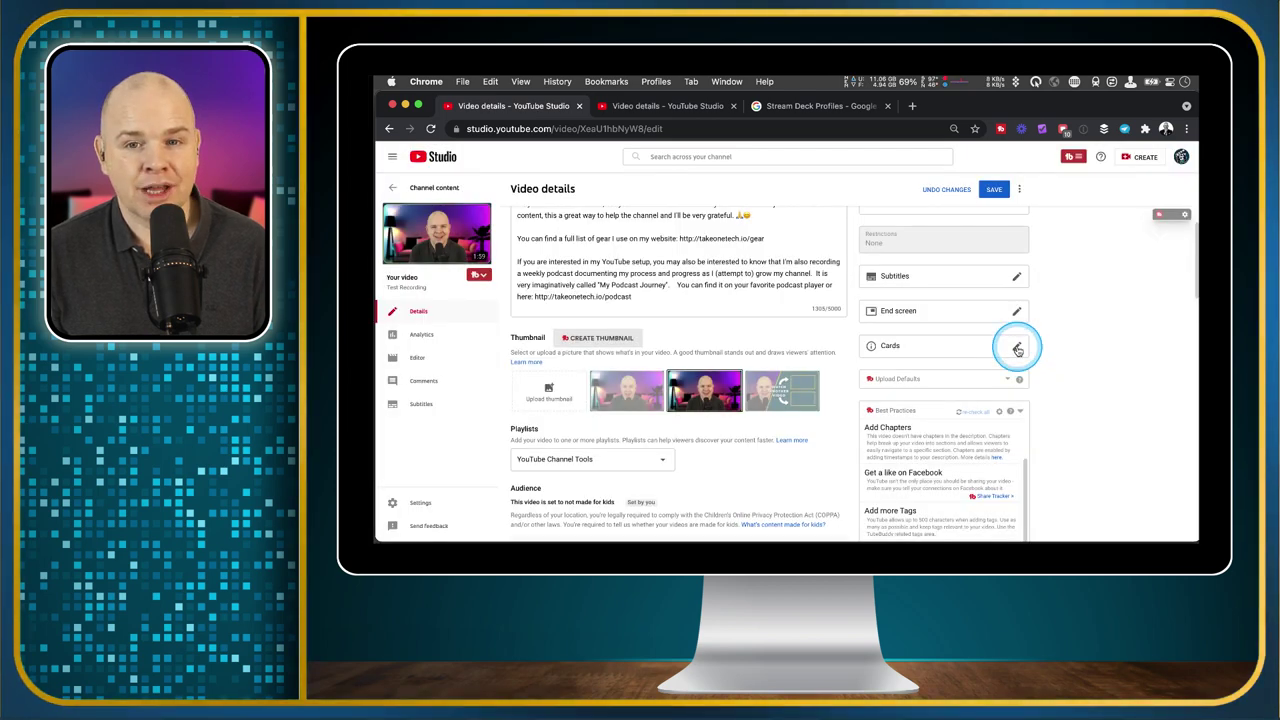
Step: Add a video card at 0:00:00 that links to the channel's "On Screen Telestrating Using #EcammLive" video
{"action": "left_click", "coordinate": [898, 348]}
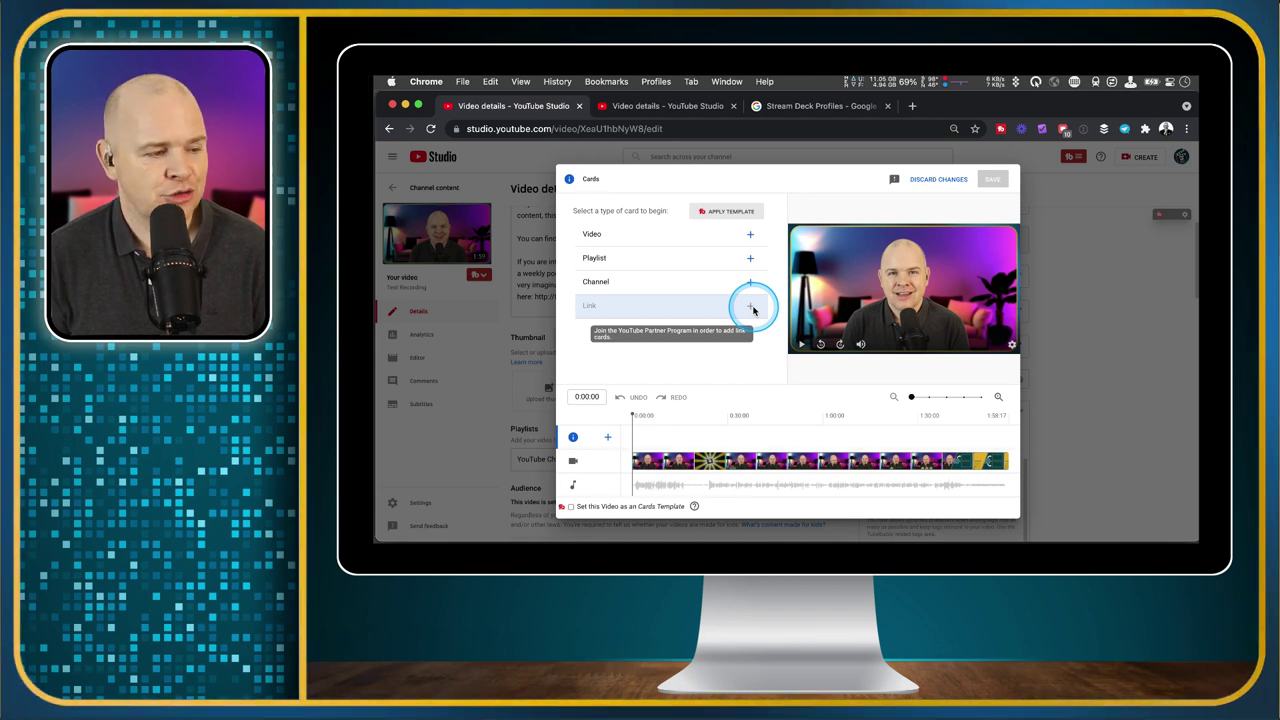
{"action": "left_click", "coordinate": [751, 235]}
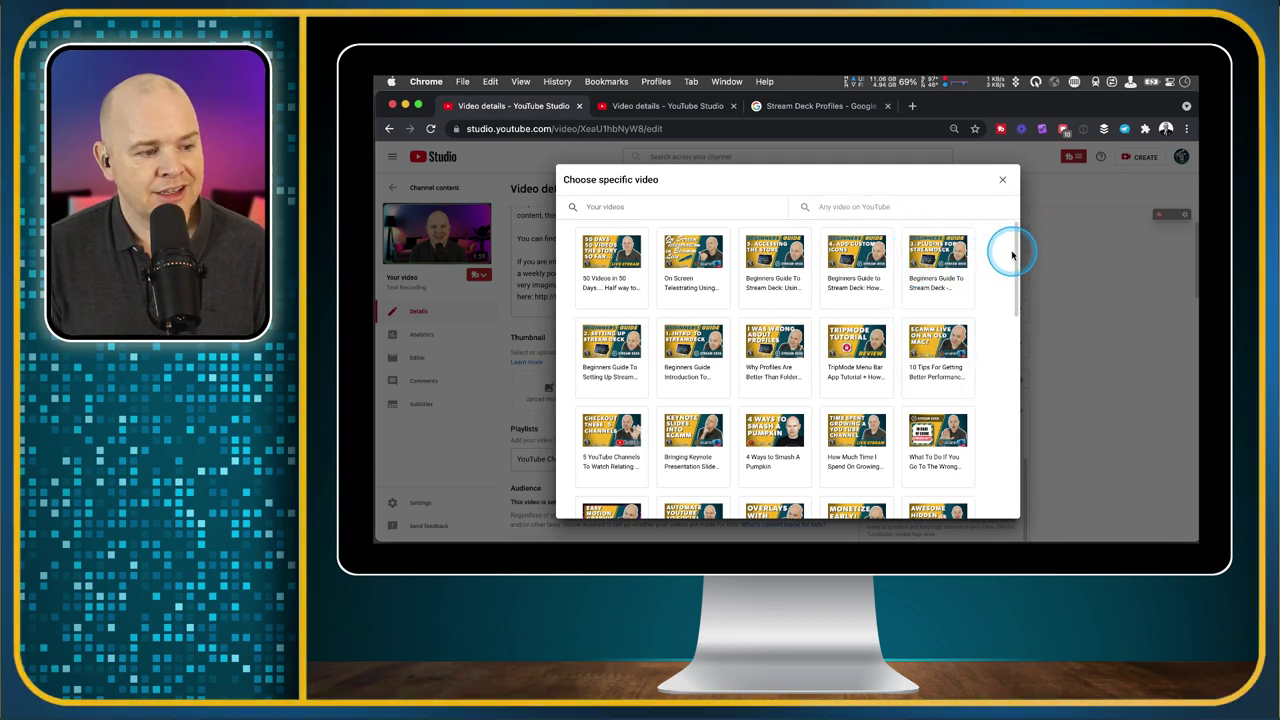
{"action": "scroll", "coordinate": [1008, 260], "scroll_direction": "down", "scroll_amount": 2}
{"action": "left_click_drag", "start_coordinate": [1015, 290], "coordinate": [1006, 166]}
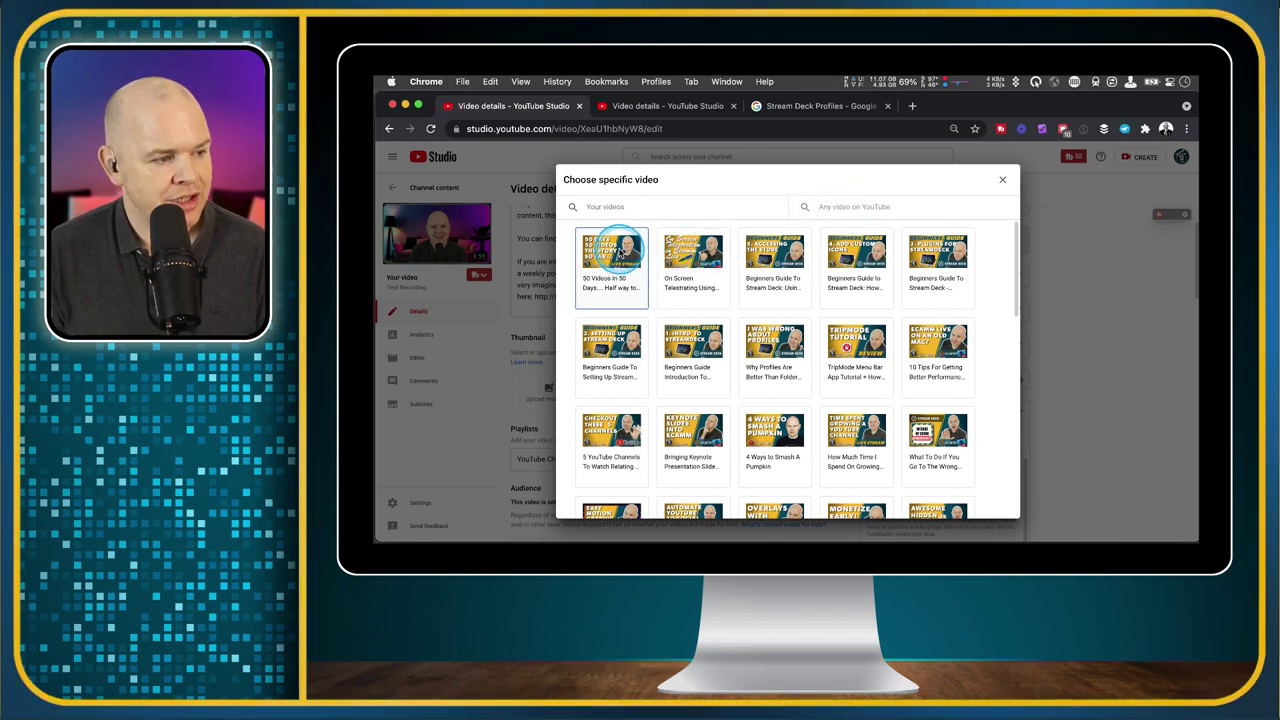
{"action": "left_click", "coordinate": [678, 258]}
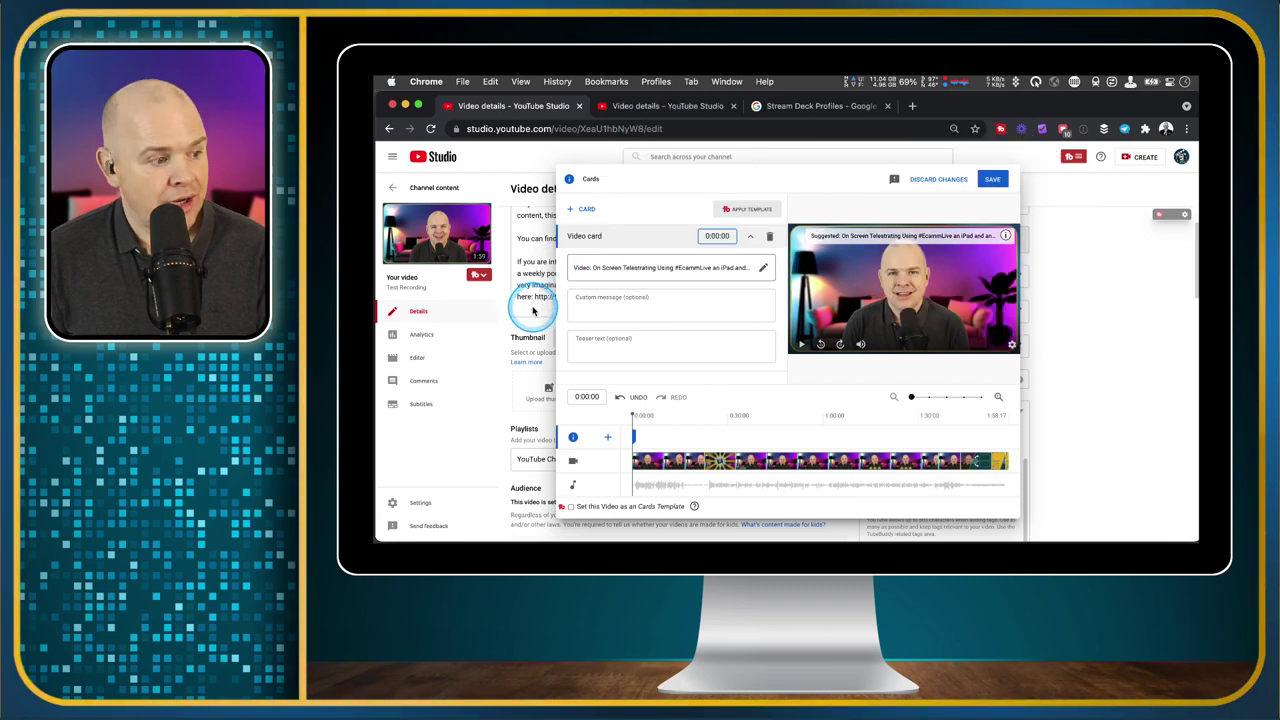
Step: Give the video card the teaser text "This is my video" and the custom message "Hello check this out"
{"action": "left_click", "coordinate": [593, 308]}
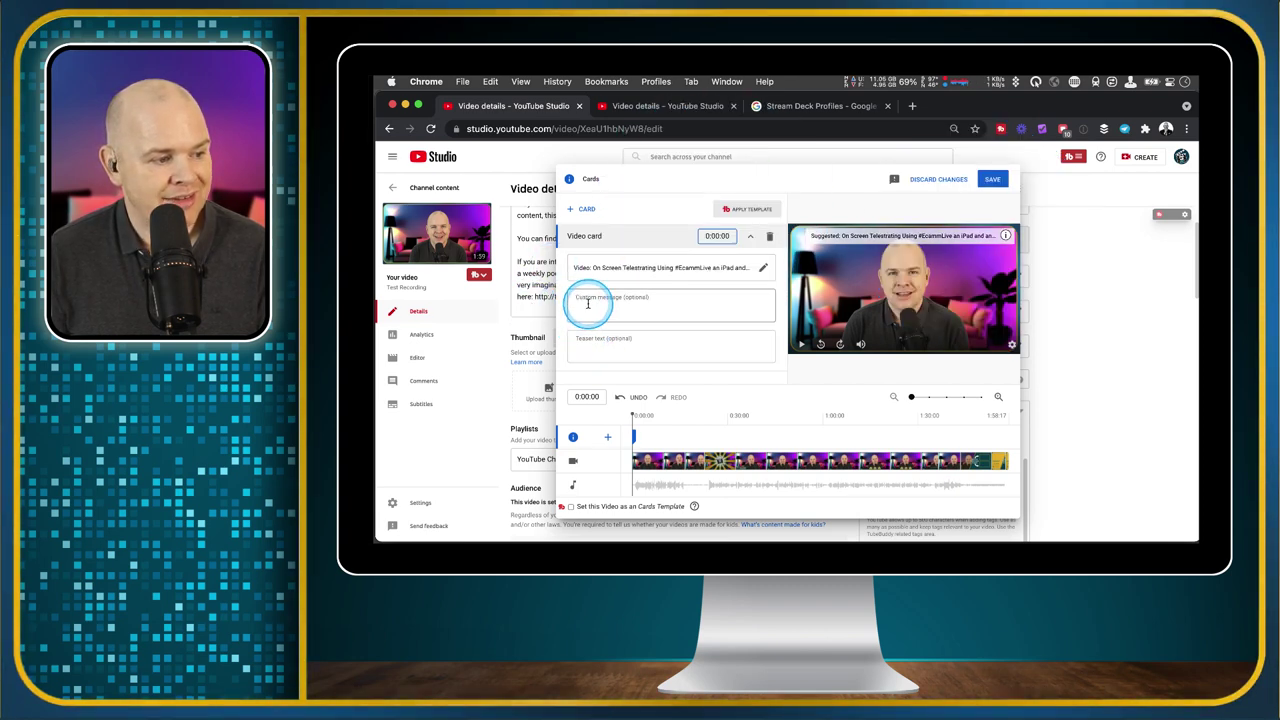
{"action": "left_click", "coordinate": [588, 350]}
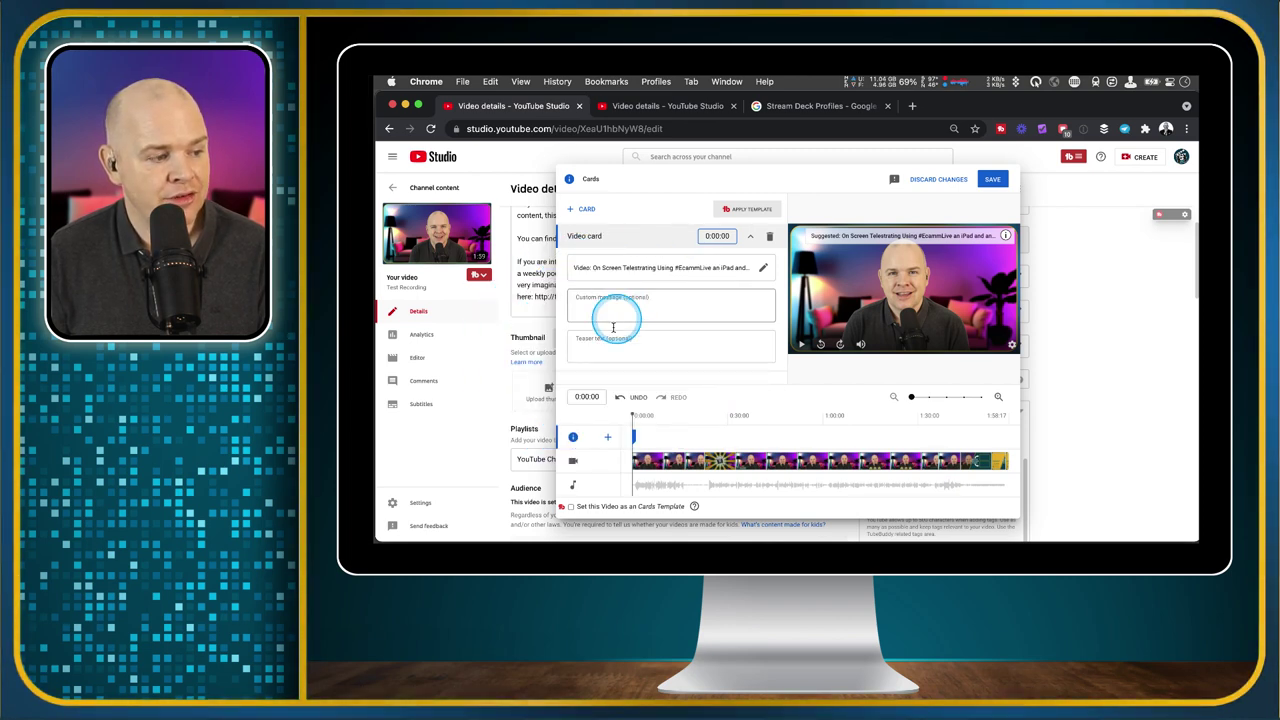
{"action": "left_click", "coordinate": [596, 352]}
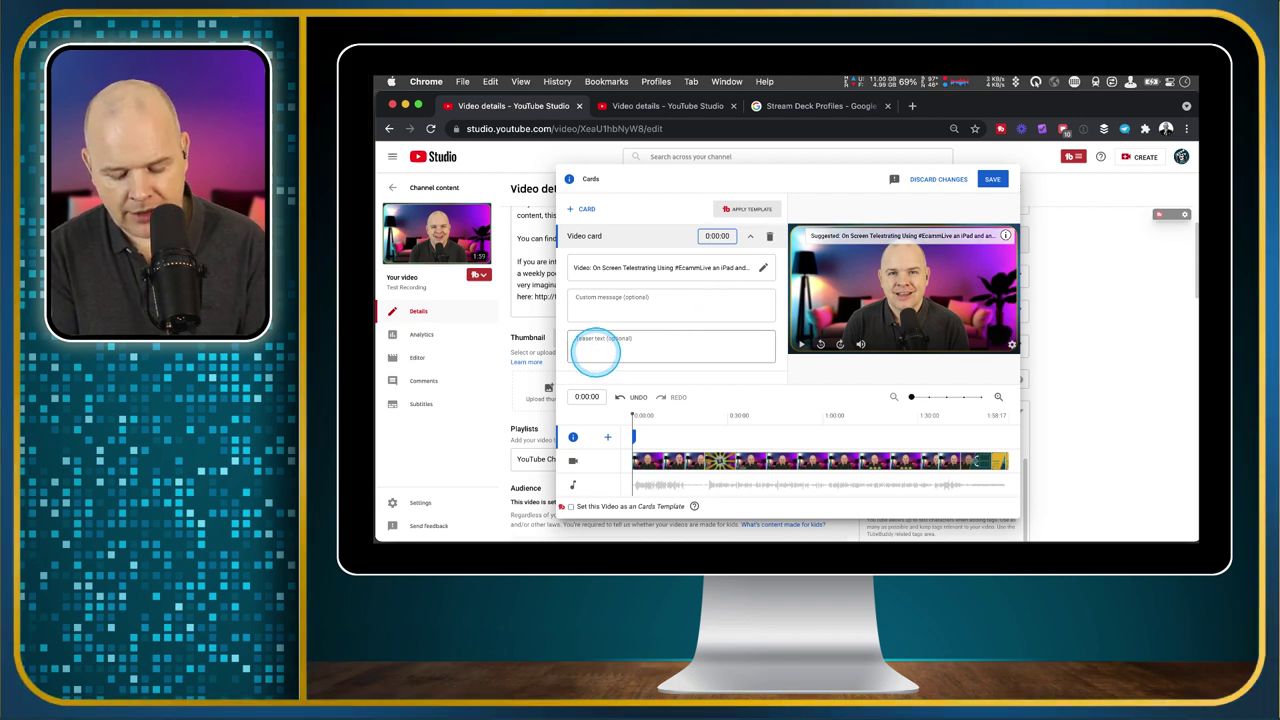
{"action": "type", "text": "This is my video"}
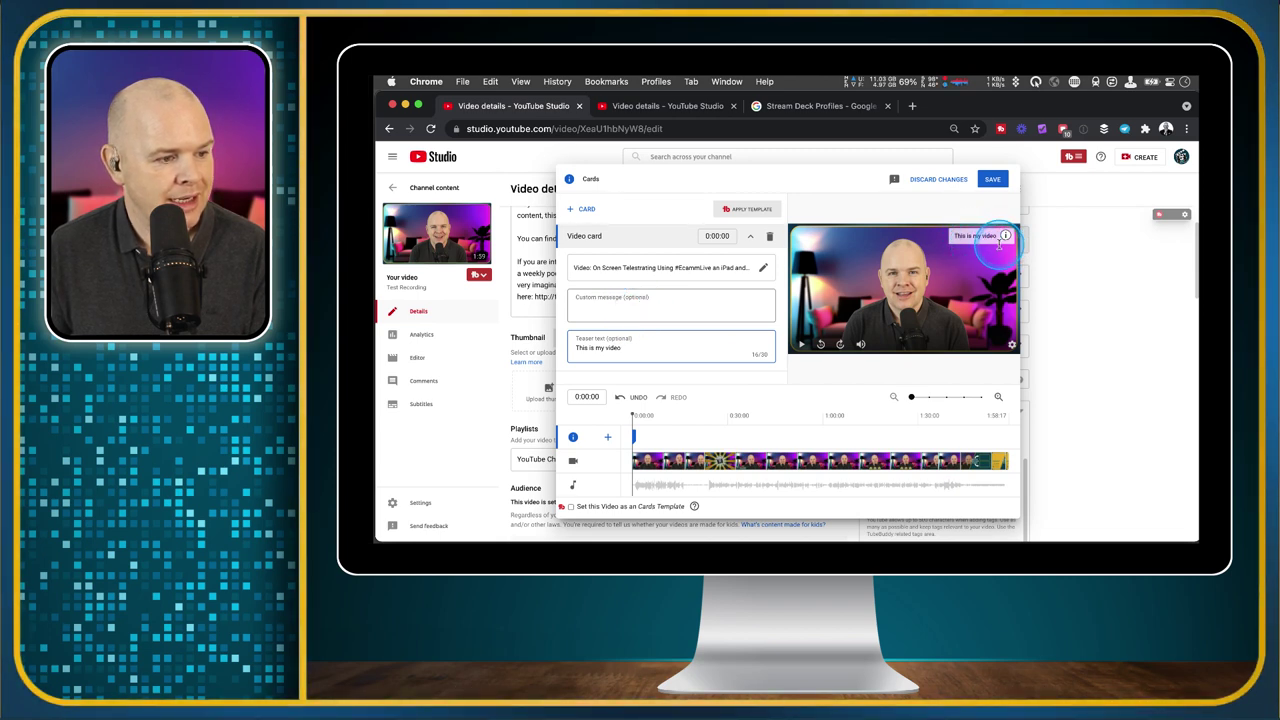
{"action": "key", "text": "shift+Tab"}
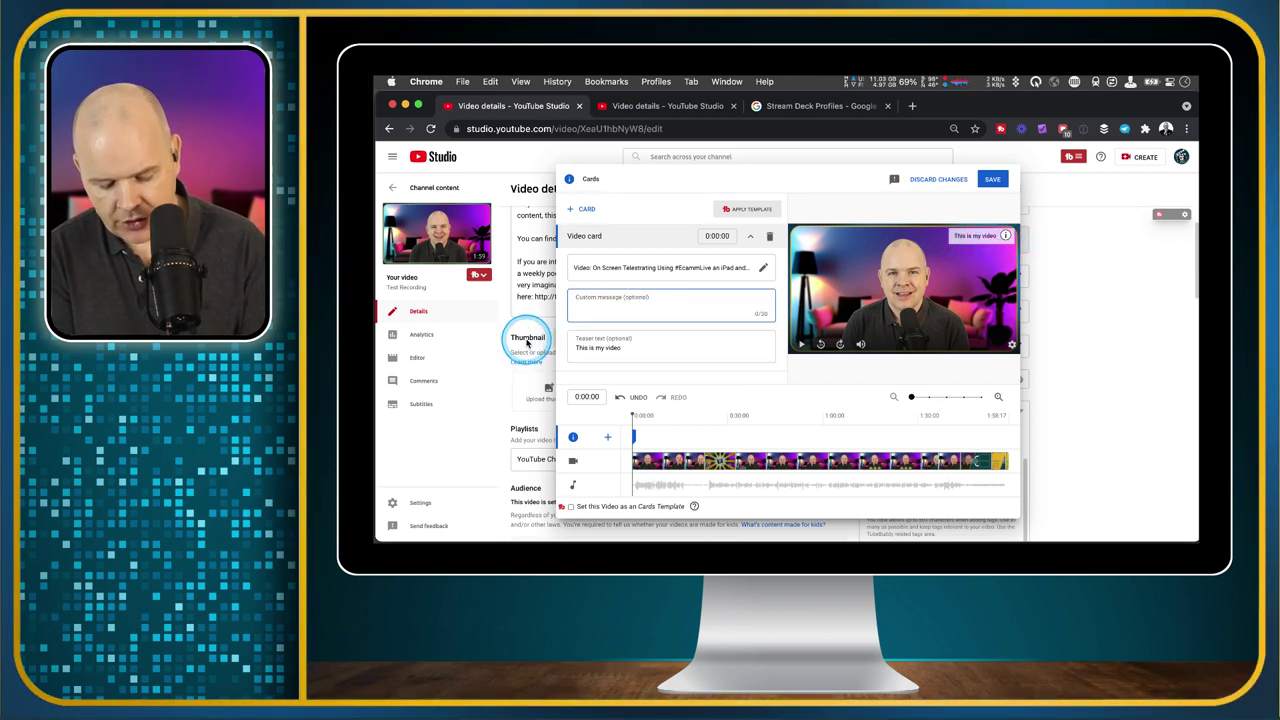
{"action": "type", "text": "Hi!"}
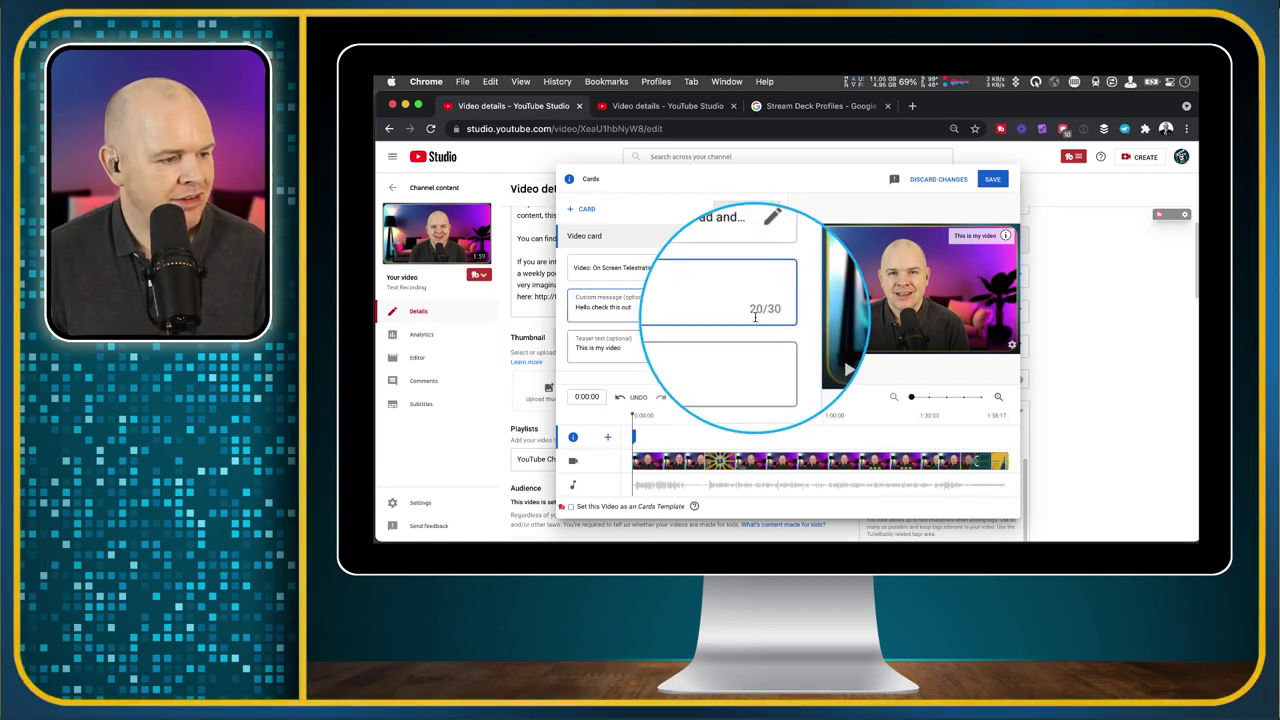
{"action": "key", "text": "Tab"}
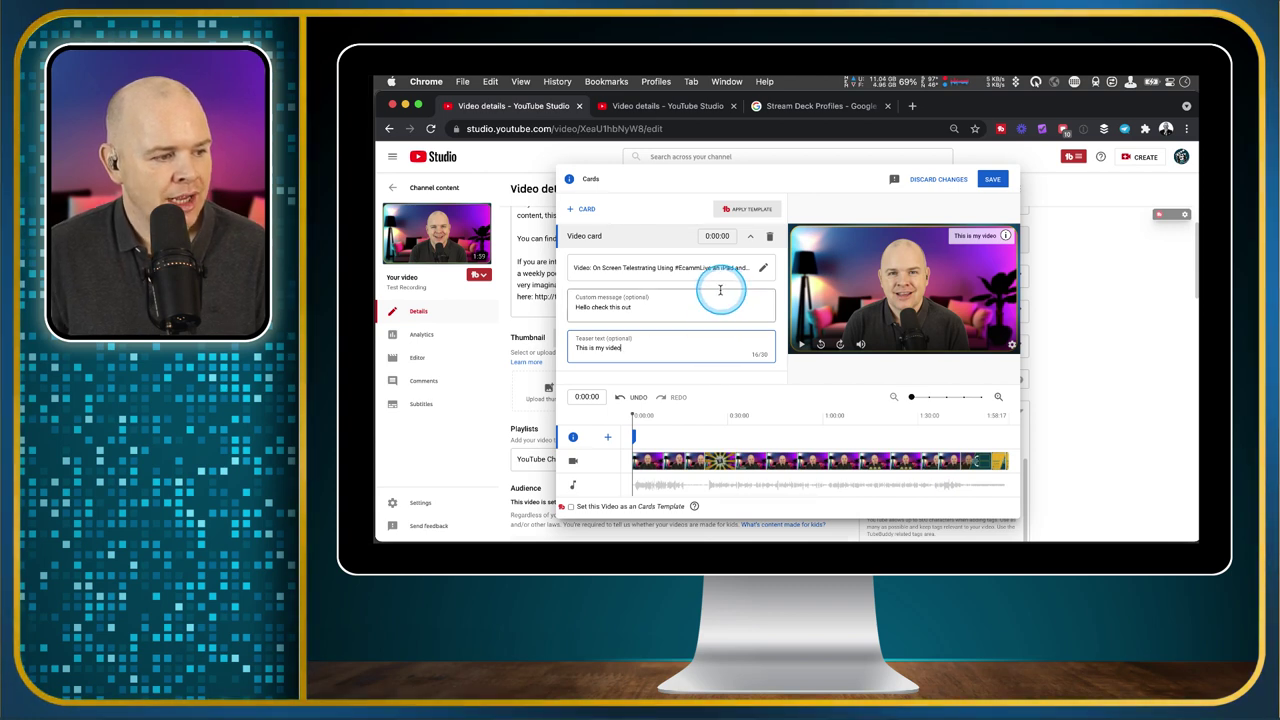
Step: Try to set the video card's start time to 2:00:00
{"action": "left_click", "coordinate": [706, 235]}
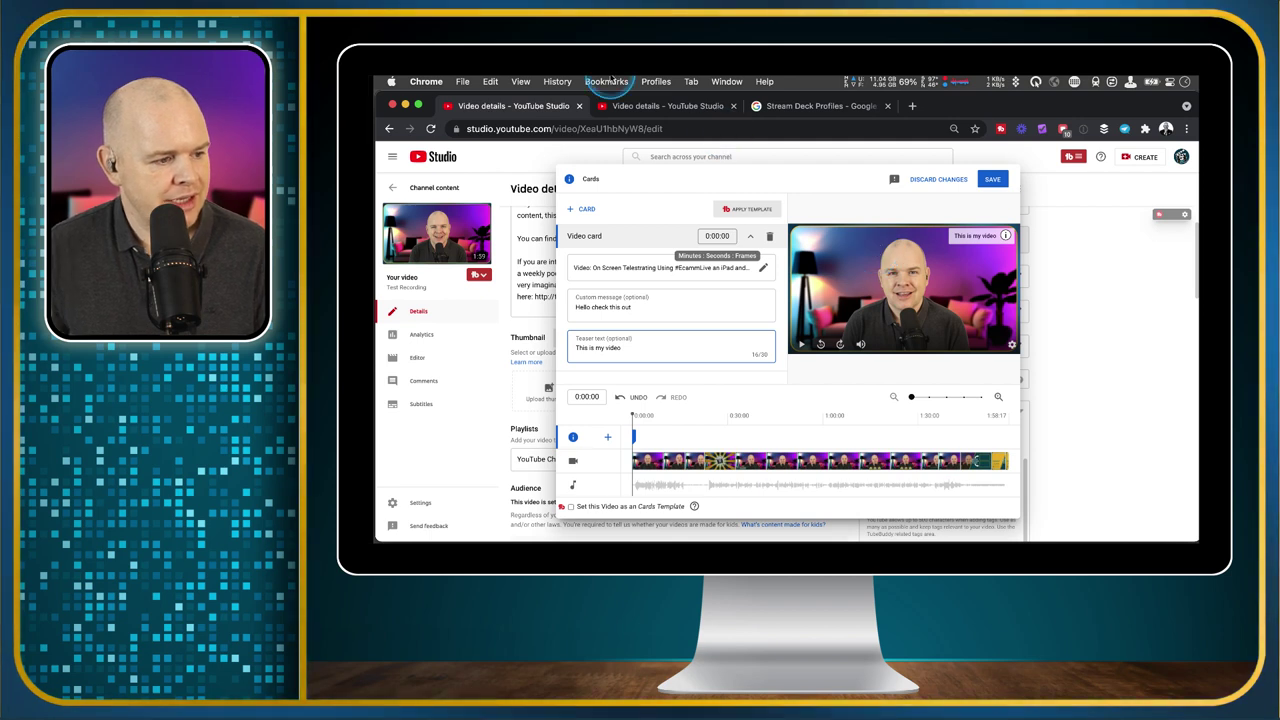
{"action": "left_click", "coordinate": [706, 235]}
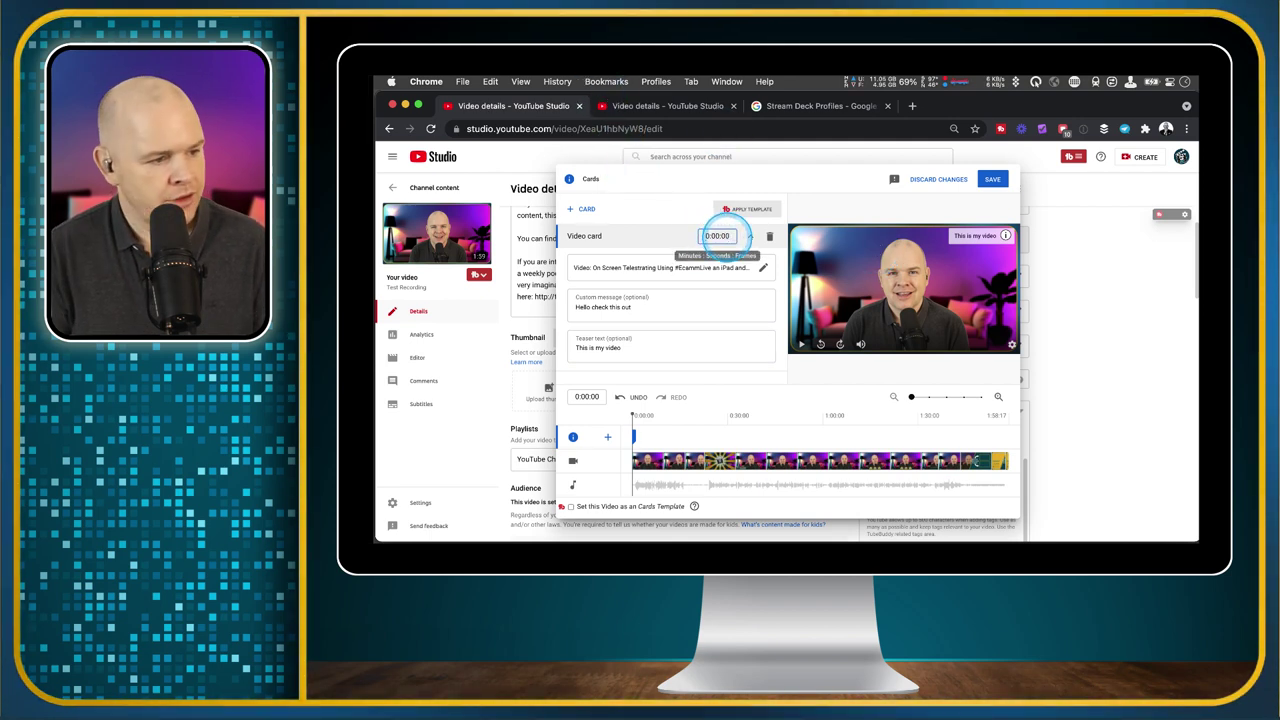
{"action": "left_click", "coordinate": [714, 235]}
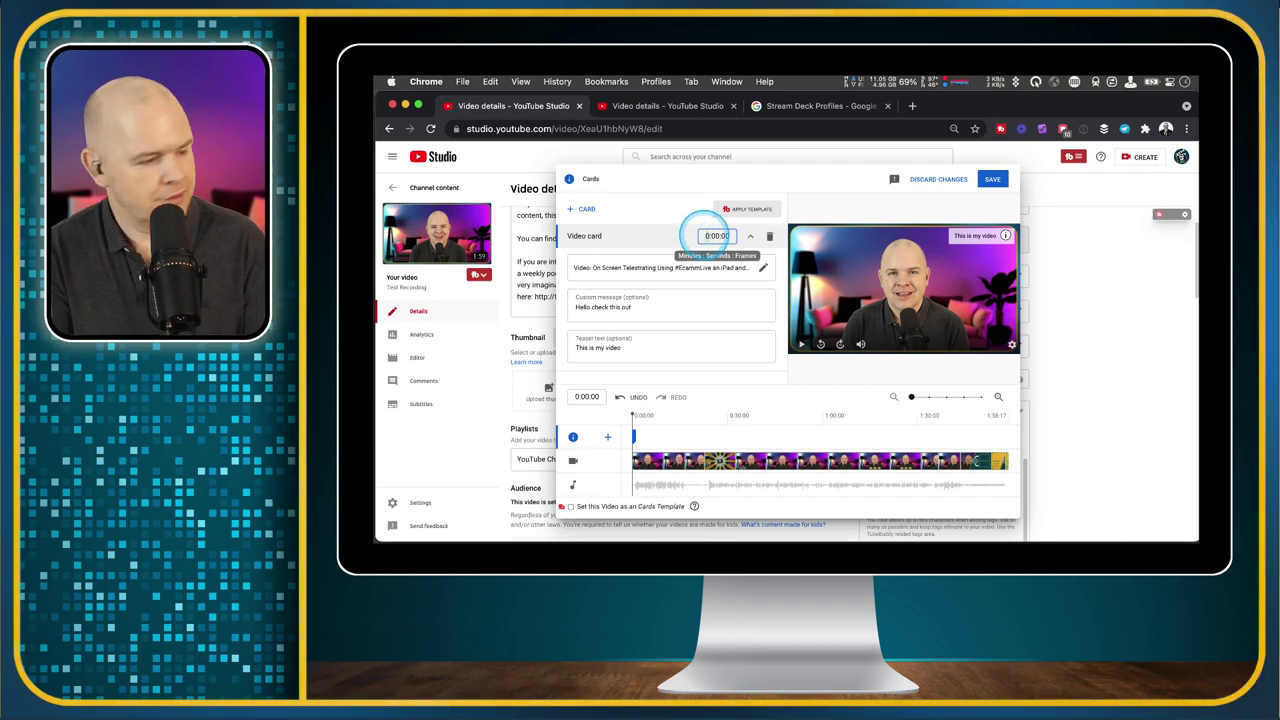
{"action": "type", "text": "2"}
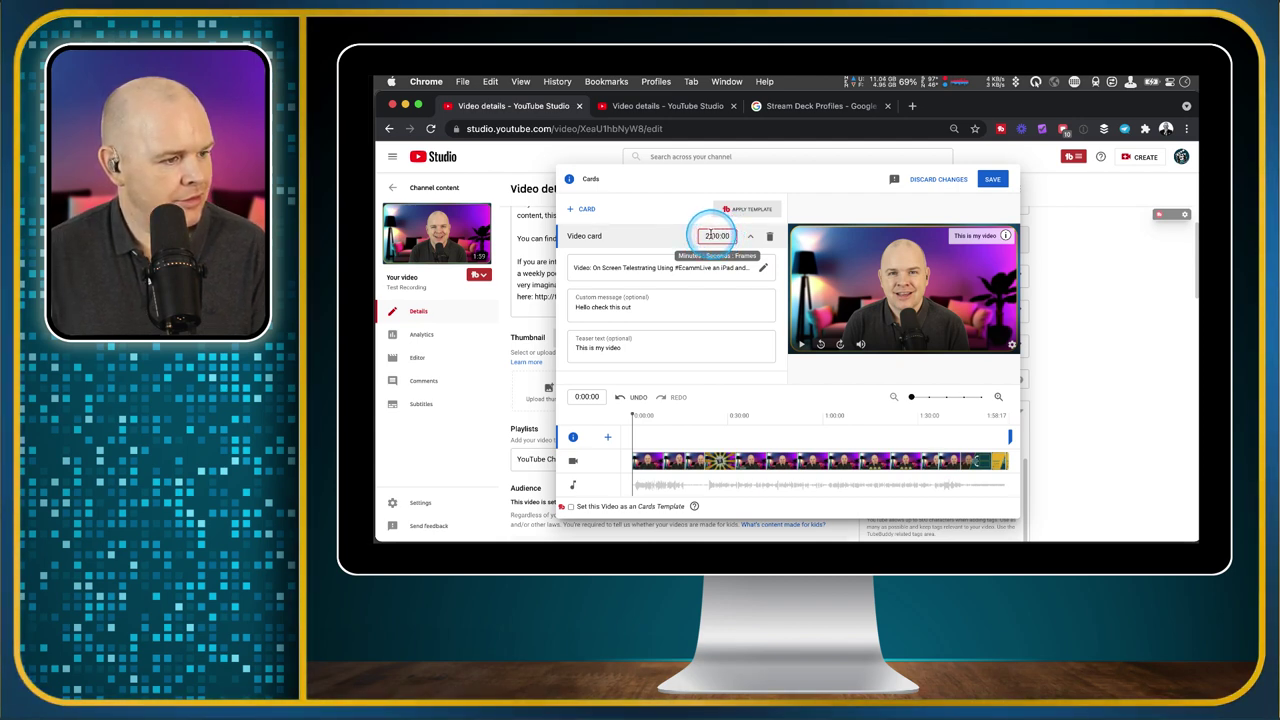
{"action": "key", "text": "BackSpace"}
{"action": "key", "text": "BackSpace"}
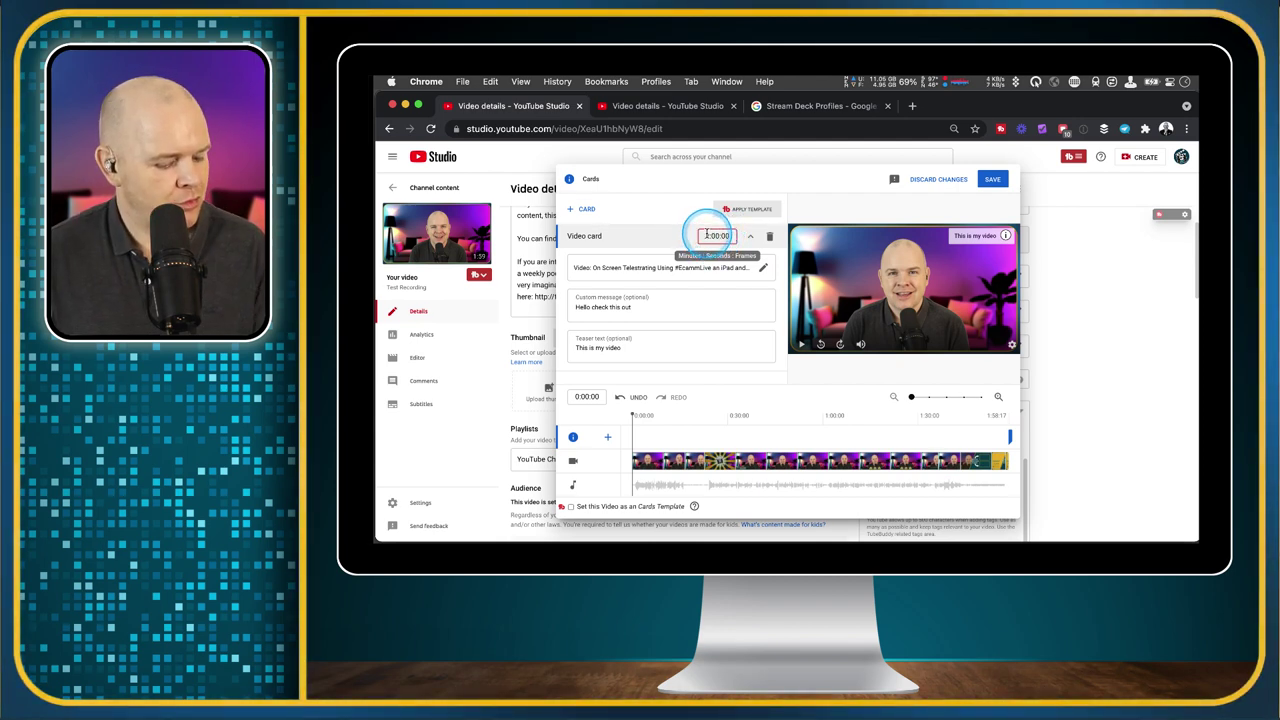
{"action": "type", "text": "2"}
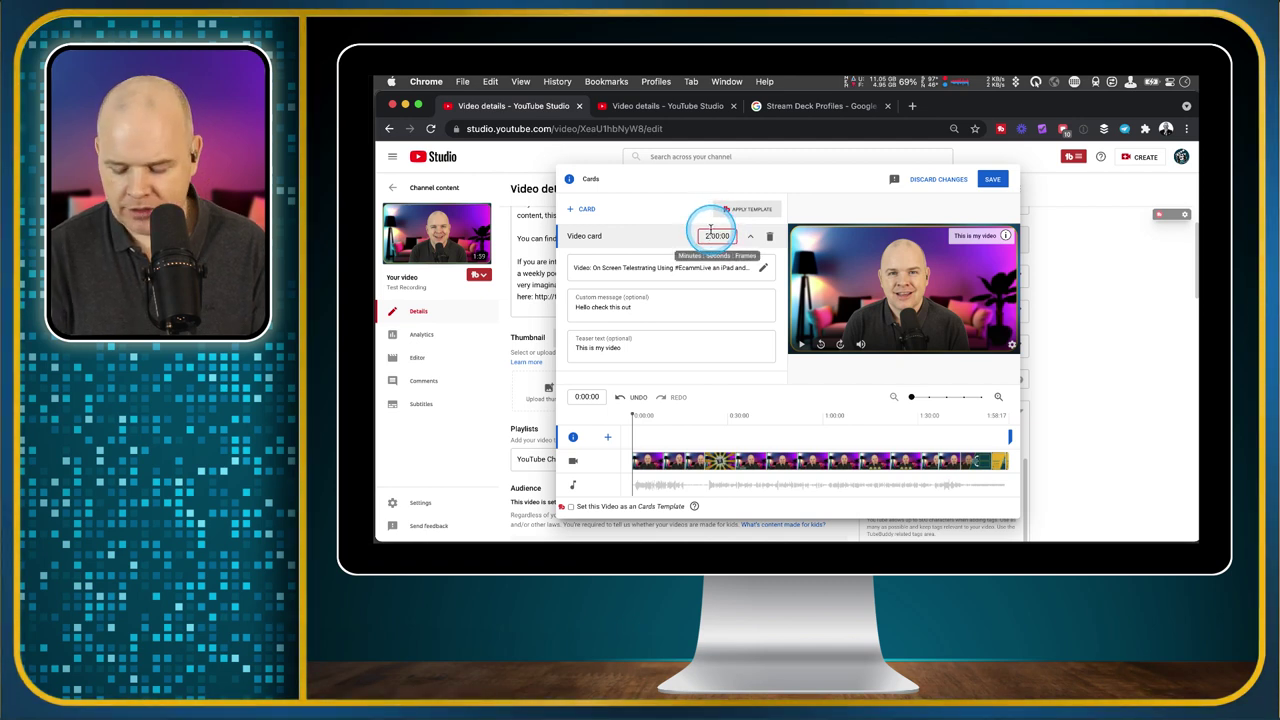
{"action": "key", "text": "Return"}
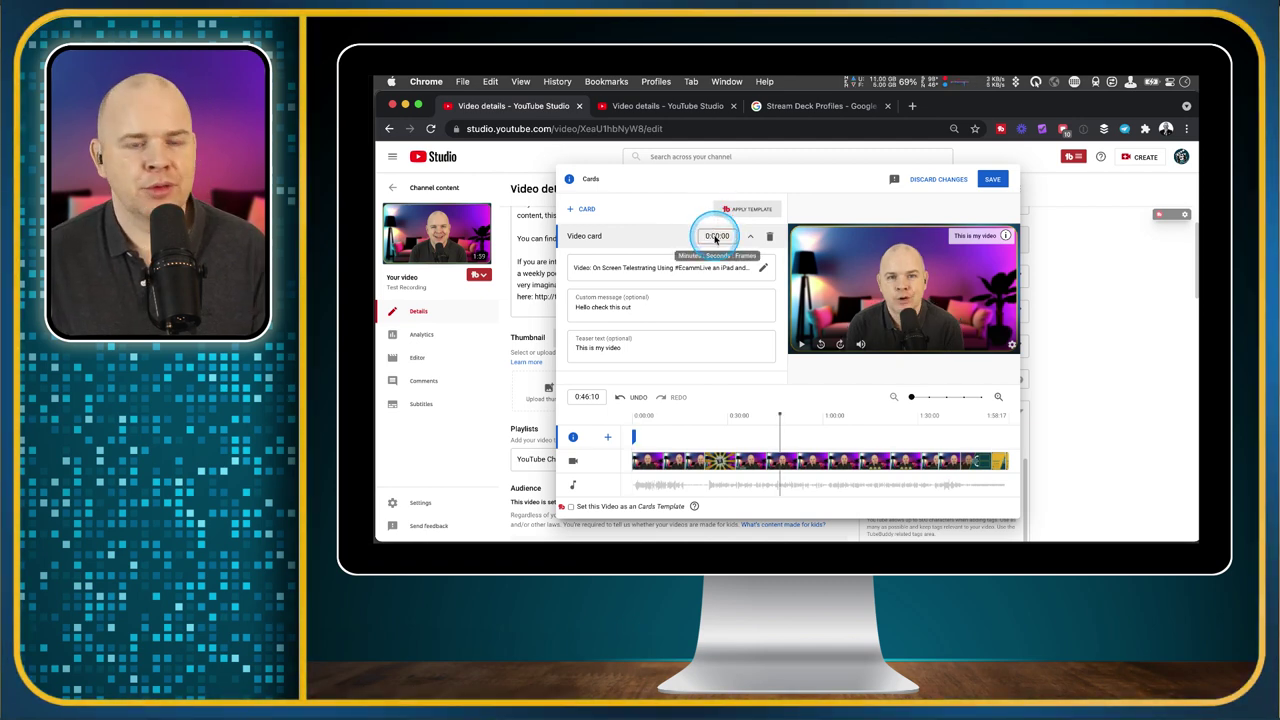
Step: Set the video card's start time to 0:20:00 and collapse its settings
{"action": "left_click", "coordinate": [716, 237]}
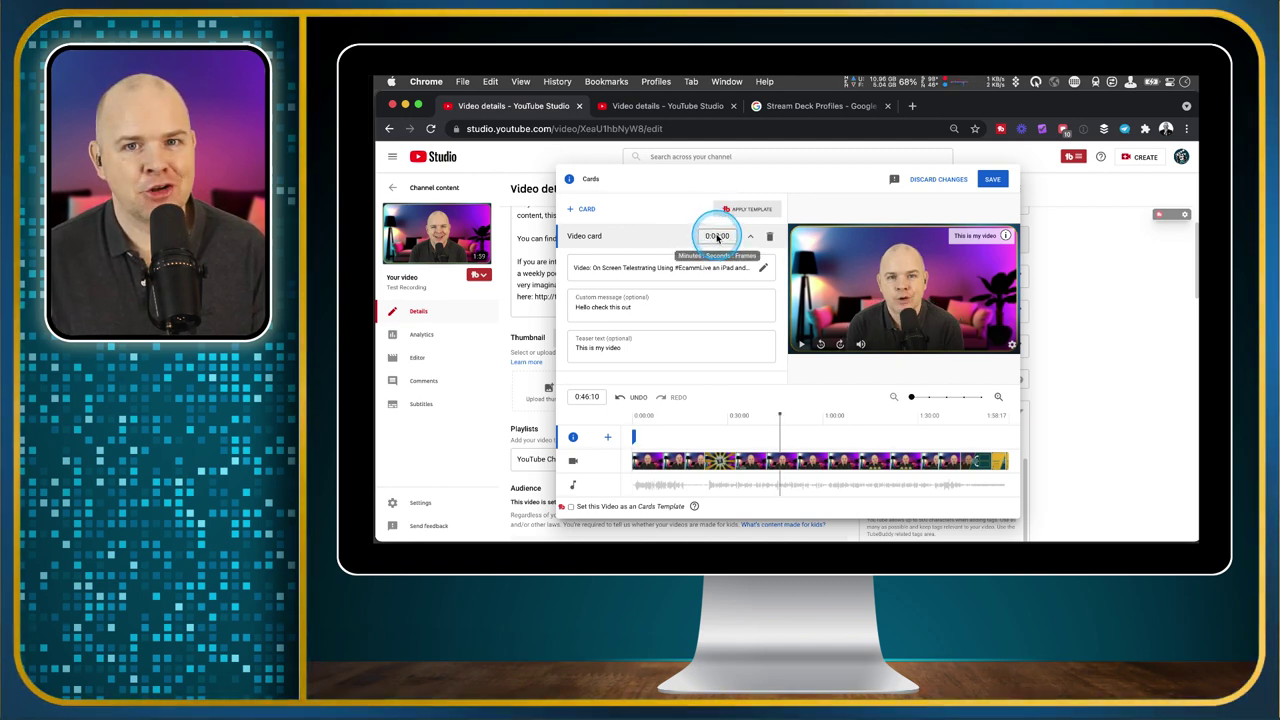
{"action": "left_click", "coordinate": [713, 236]}
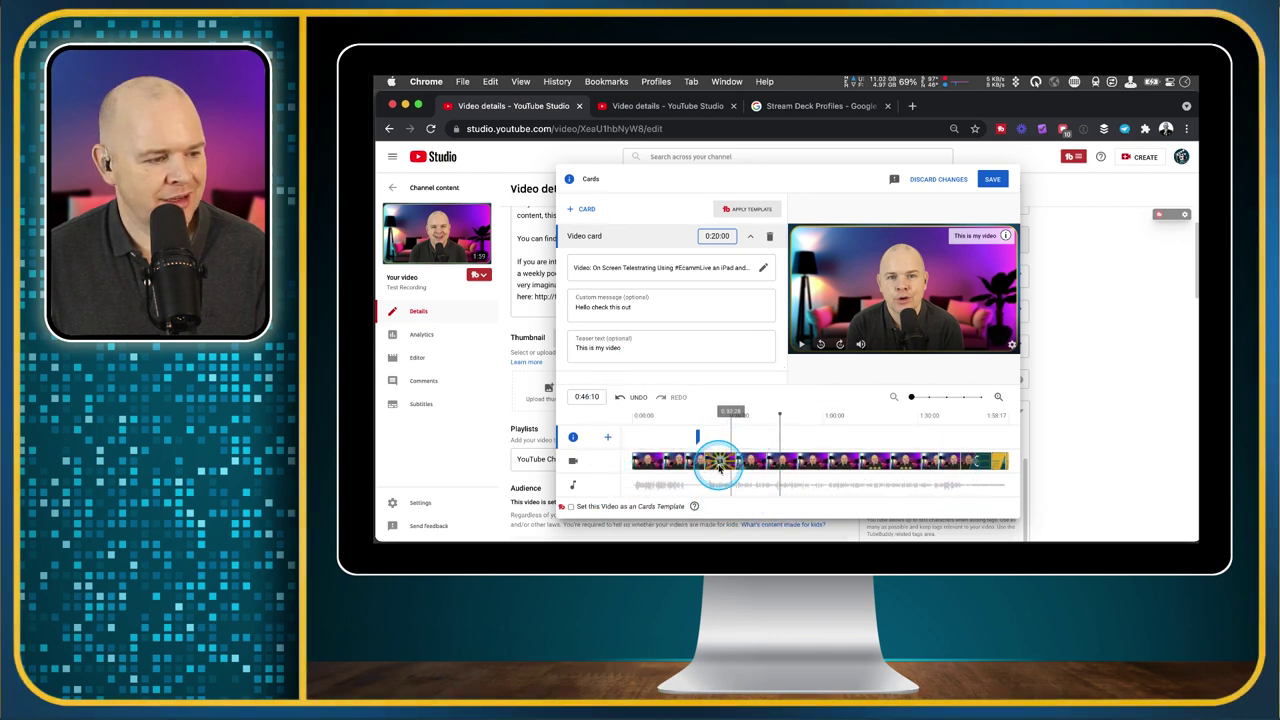
{"action": "left_click", "coordinate": [751, 237]}
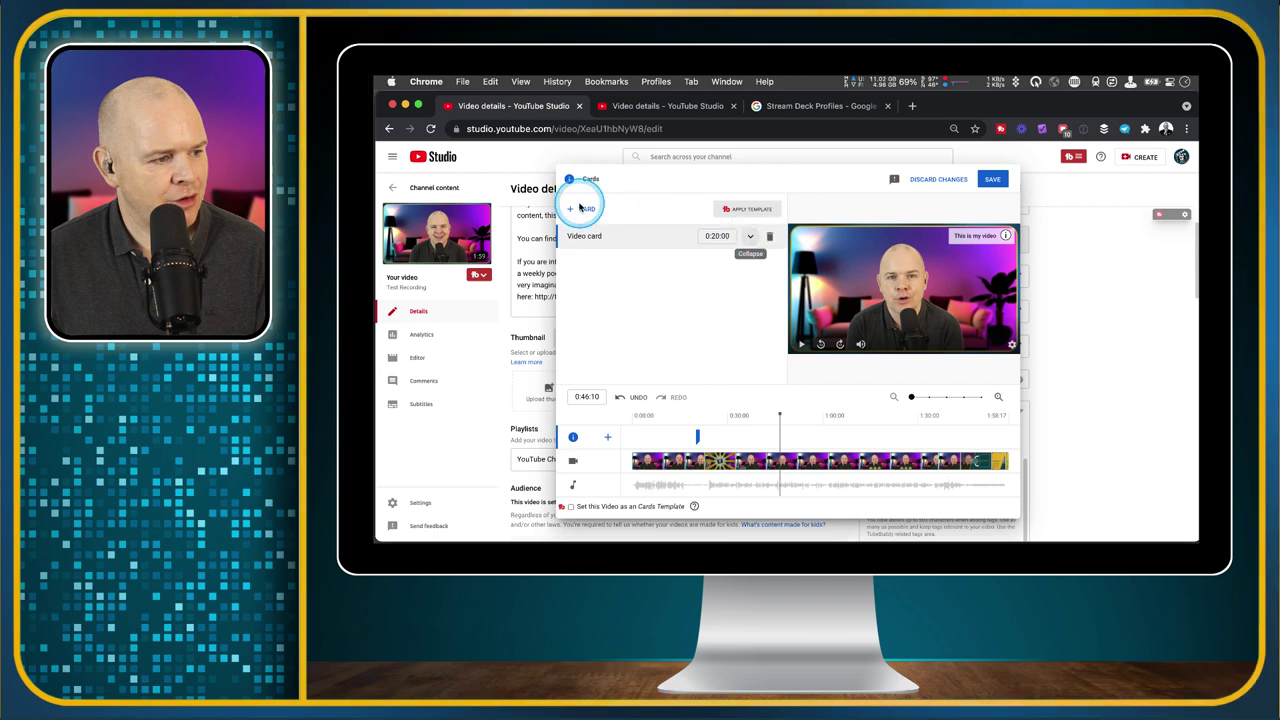
Step: Add a playlist card at 0:46:10 that links to the "YouTube Channel Tools" playlist
{"action": "left_click", "coordinate": [572, 211]}
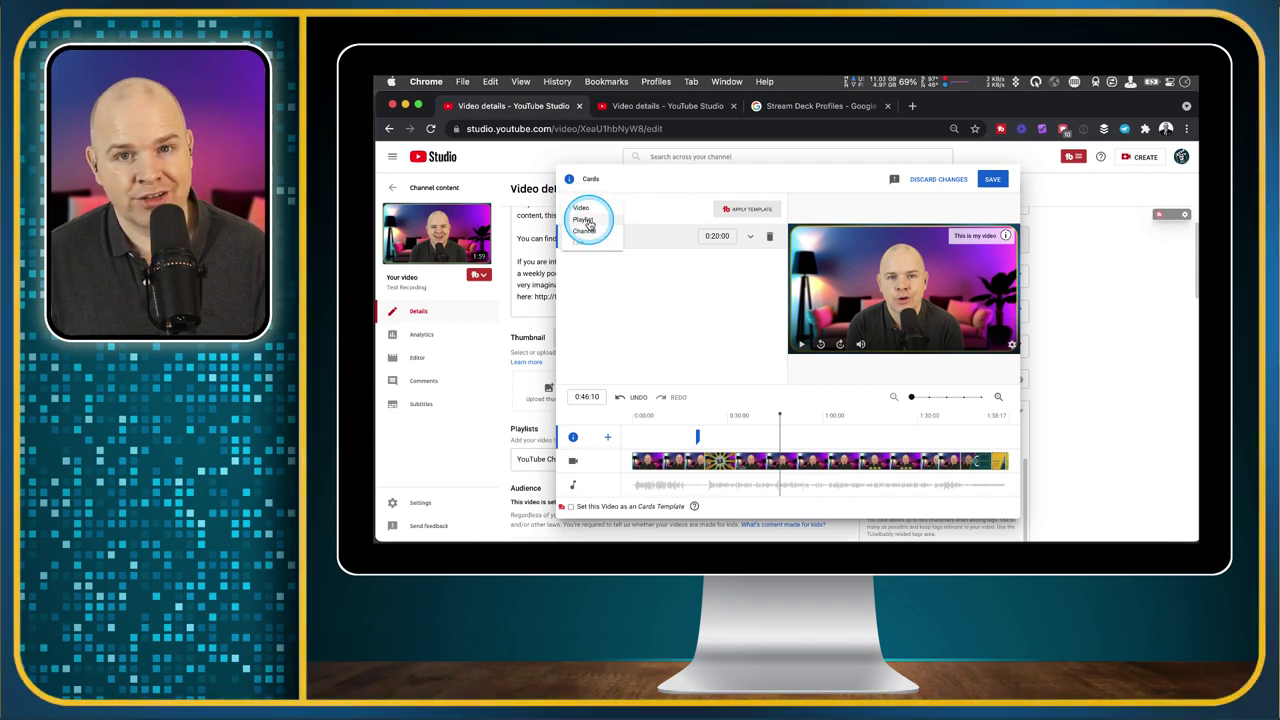
{"action": "left_click", "coordinate": [589, 224]}
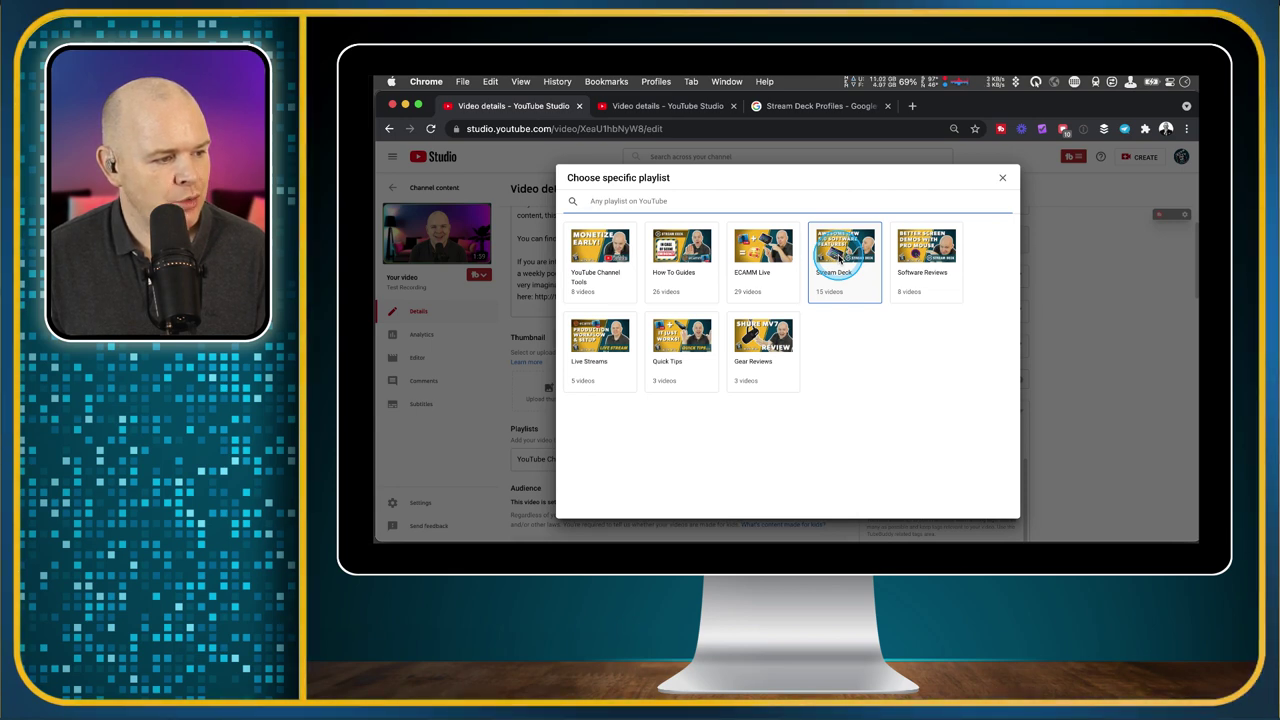
{"action": "left_click", "coordinate": [594, 252]}
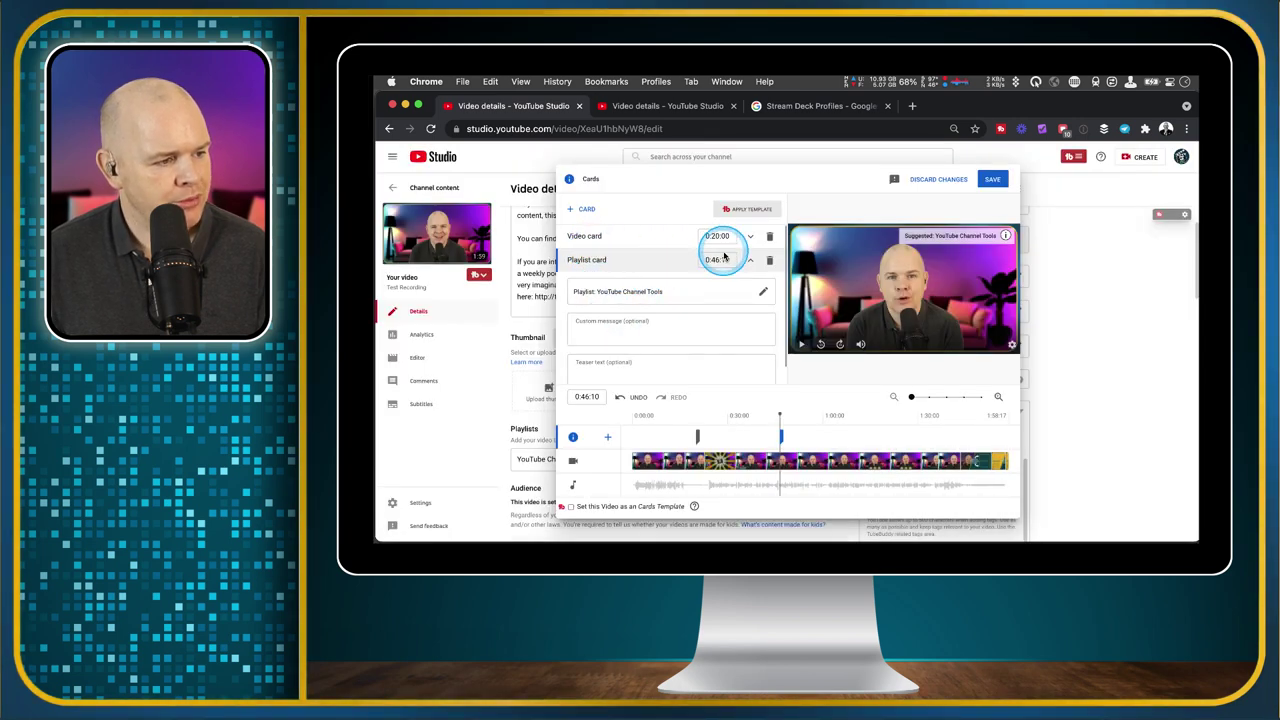
Step: Move the playlist card on the timeline to 1:01:18 and save the cards
{"action": "left_click", "coordinate": [780, 437]}
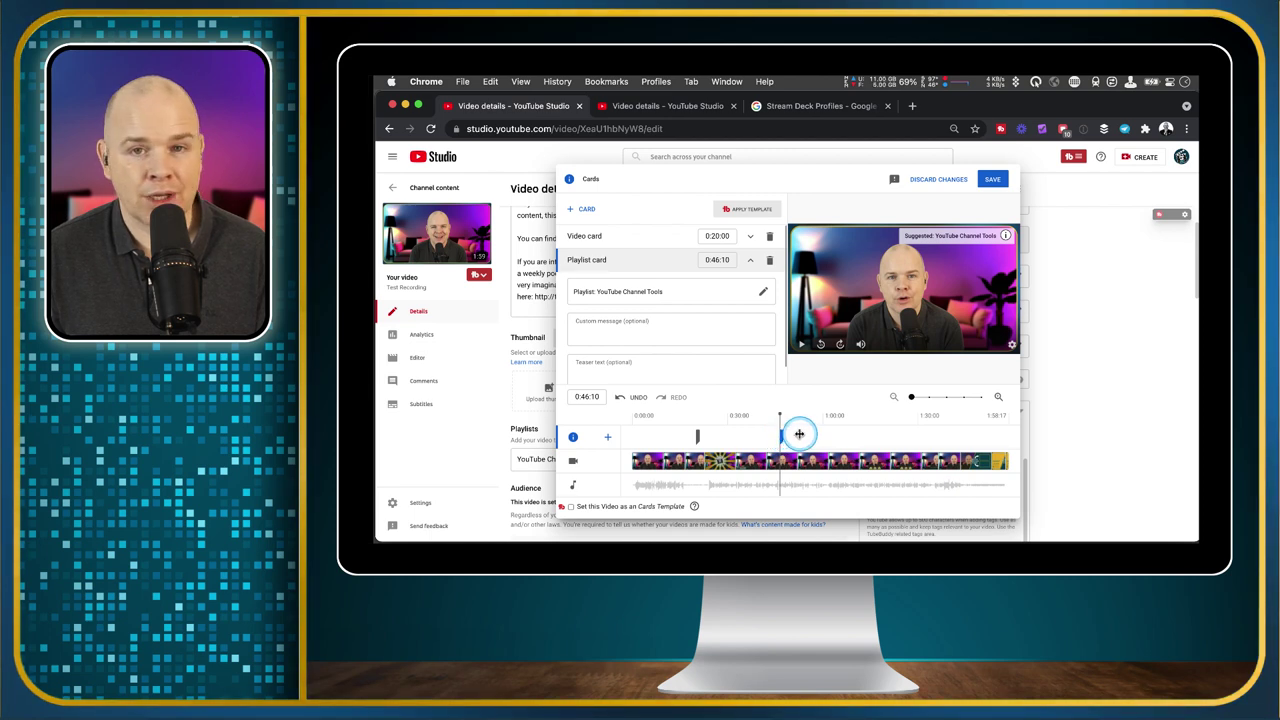
{"action": "mouse_move", "coordinate": [818, 436]}
{"action": "left_mouse_down"}
{"action": "mouse_move", "coordinate": [829, 431]}
{"action": "mouse_move", "coordinate": [797, 434]}
{"action": "mouse_move", "coordinate": [829, 436]}
{"action": "left_mouse_up"}
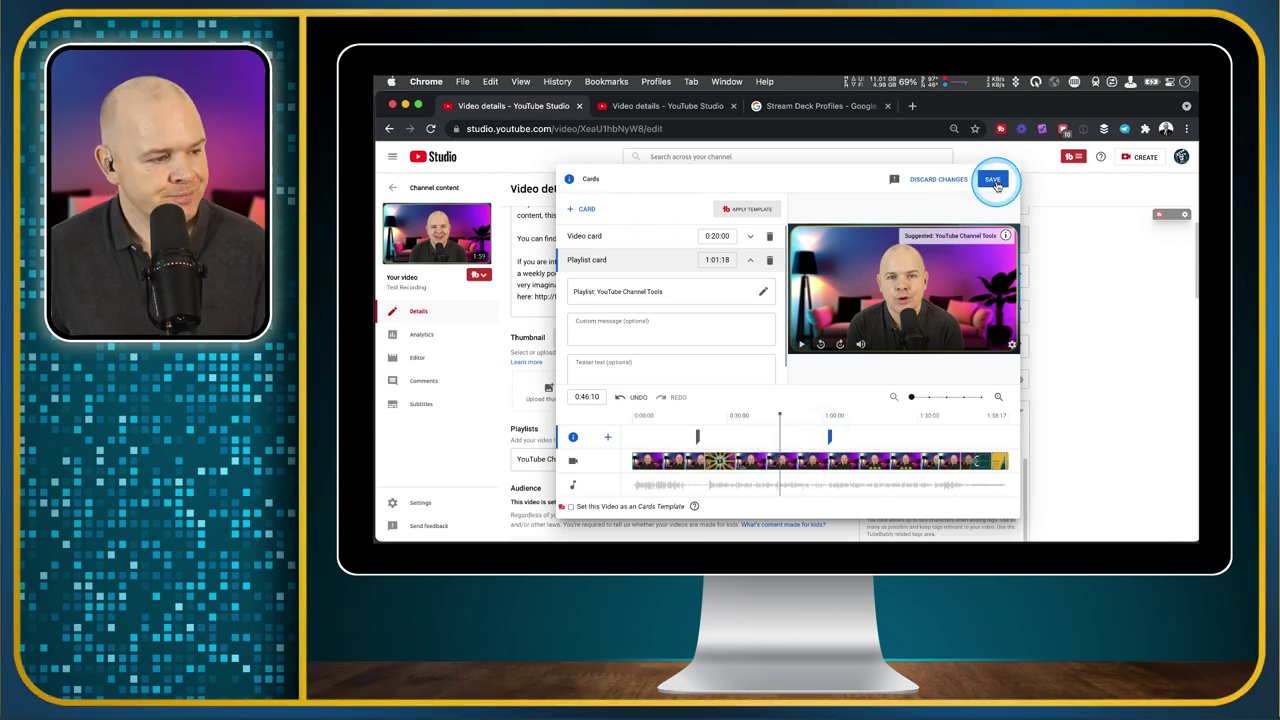
{"action": "left_click", "coordinate": [994, 182]}
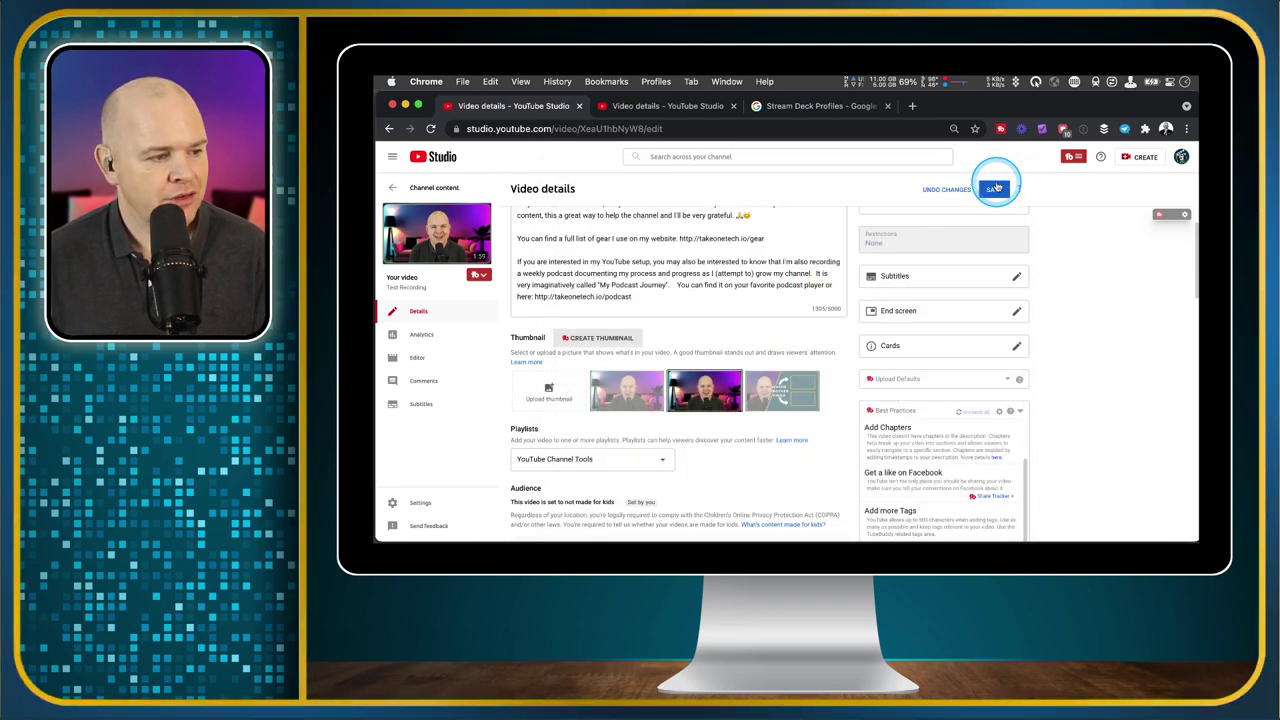
Step: Review the Best Practices checklist and the video's remaining details, from tags and language to license, category and comment settings
{"action": "scroll", "coordinate": [998, 342], "scroll_direction": "down", "scroll_amount": 3}
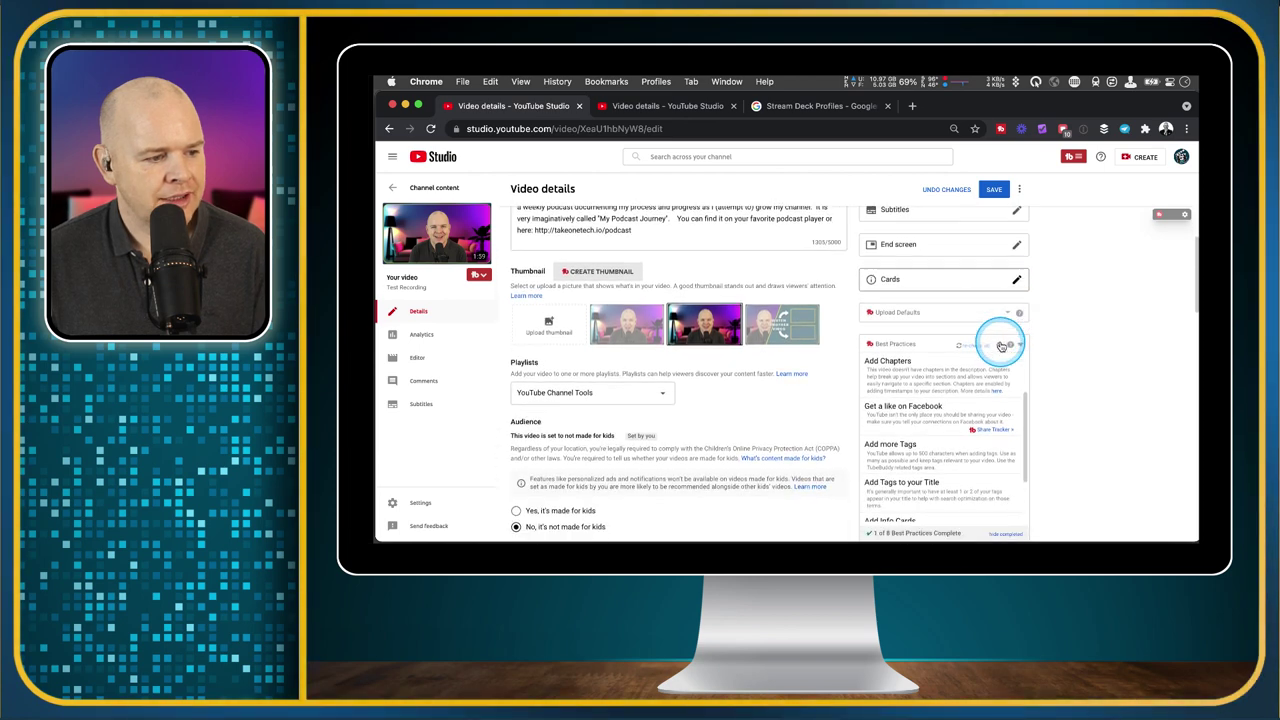
{"action": "scroll", "coordinate": [1001, 346], "scroll_direction": "down", "scroll_amount": 1}
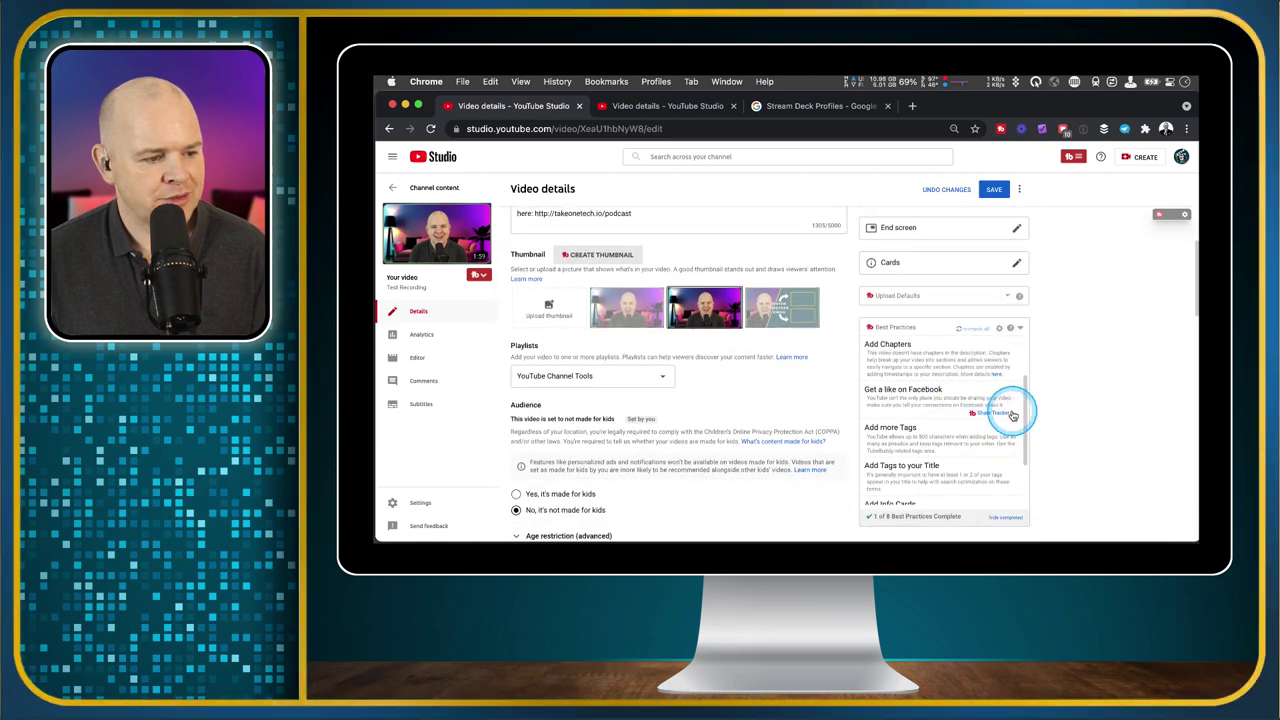
{"action": "left_click_drag", "start_coordinate": [1020, 400], "coordinate": [1024, 455]}
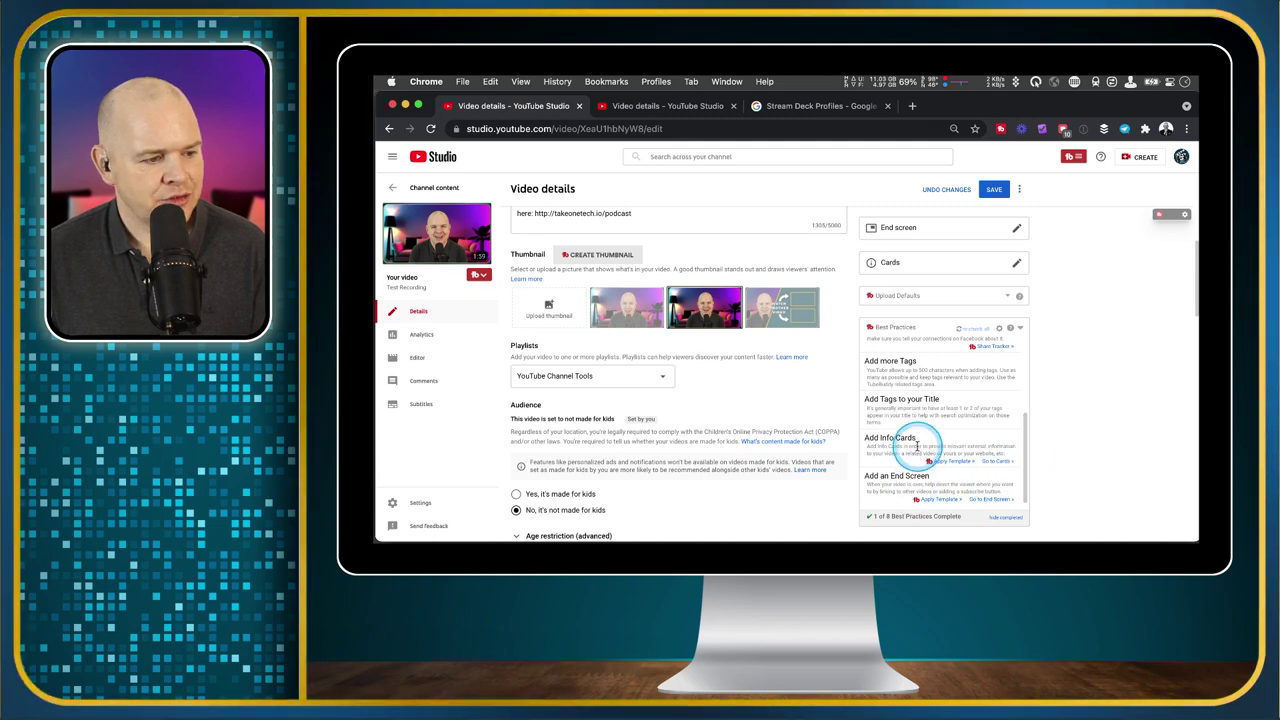
{"action": "scroll", "coordinate": [930, 357], "scroll_direction": "up", "scroll_amount": 1}
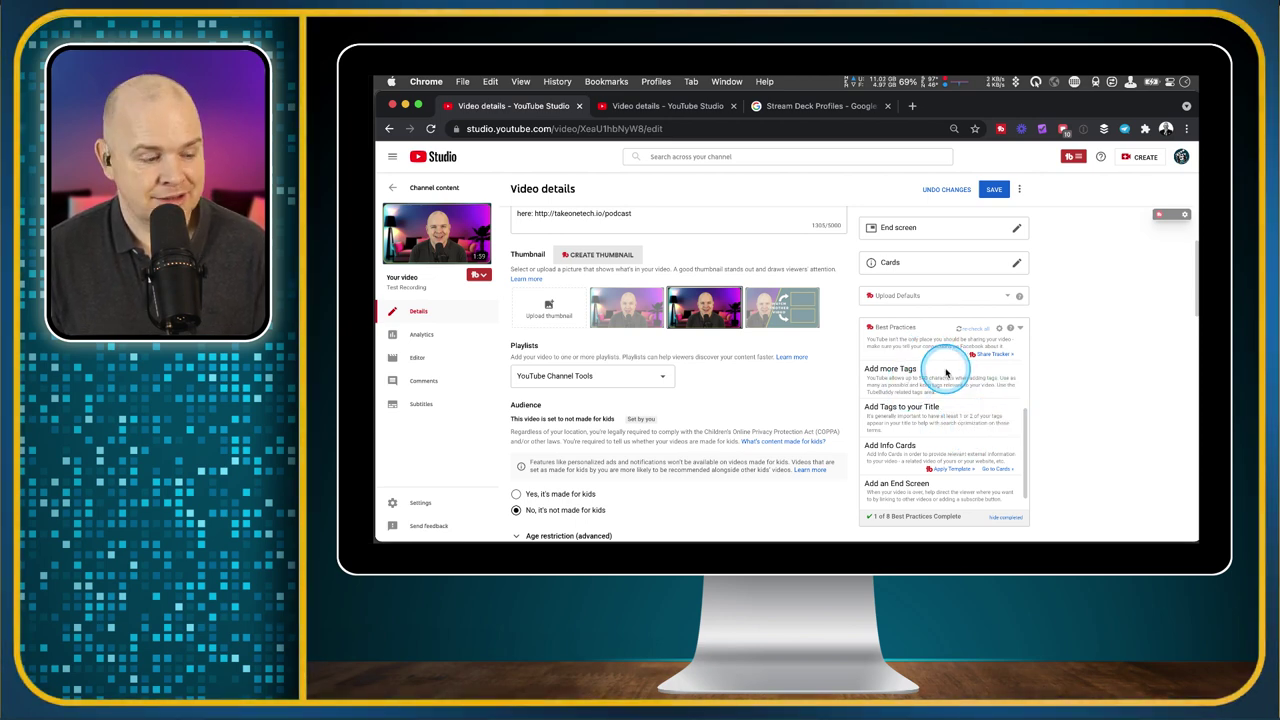
{"action": "scroll", "coordinate": [690, 383], "scroll_direction": "down", "scroll_amount": 3}
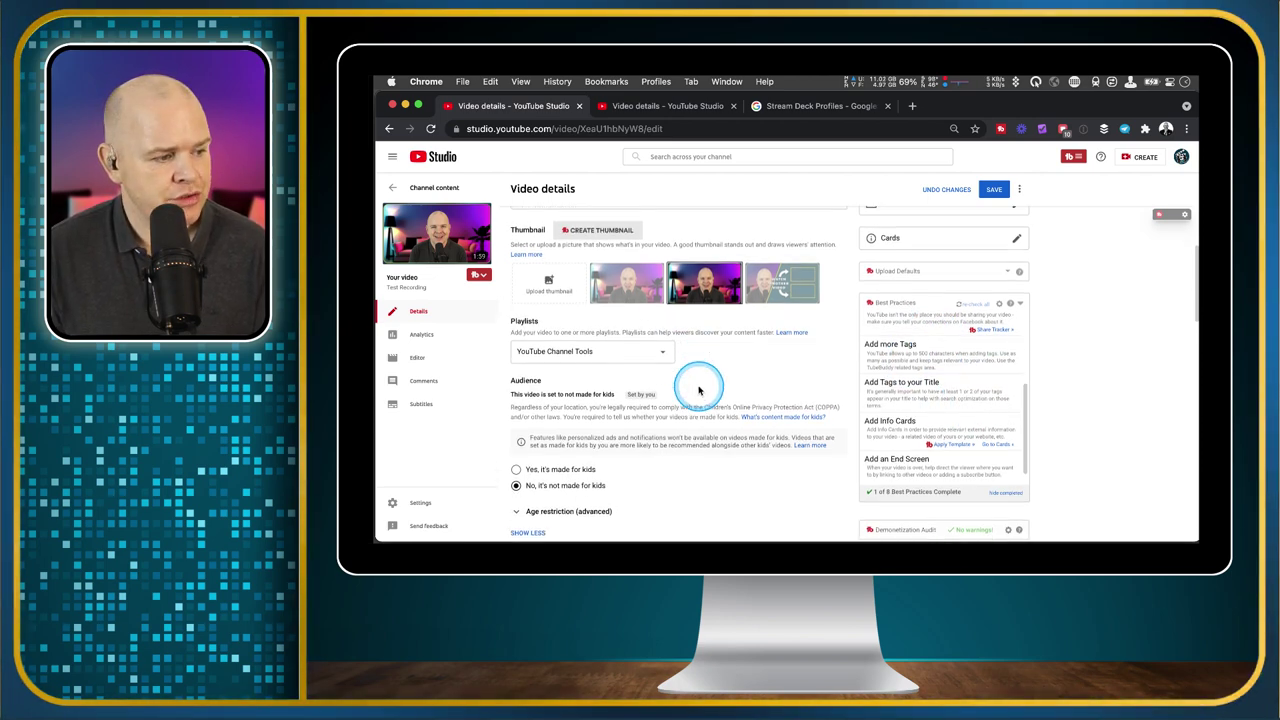
{"action": "scroll", "coordinate": [698, 390], "scroll_direction": "down", "scroll_amount": 5}
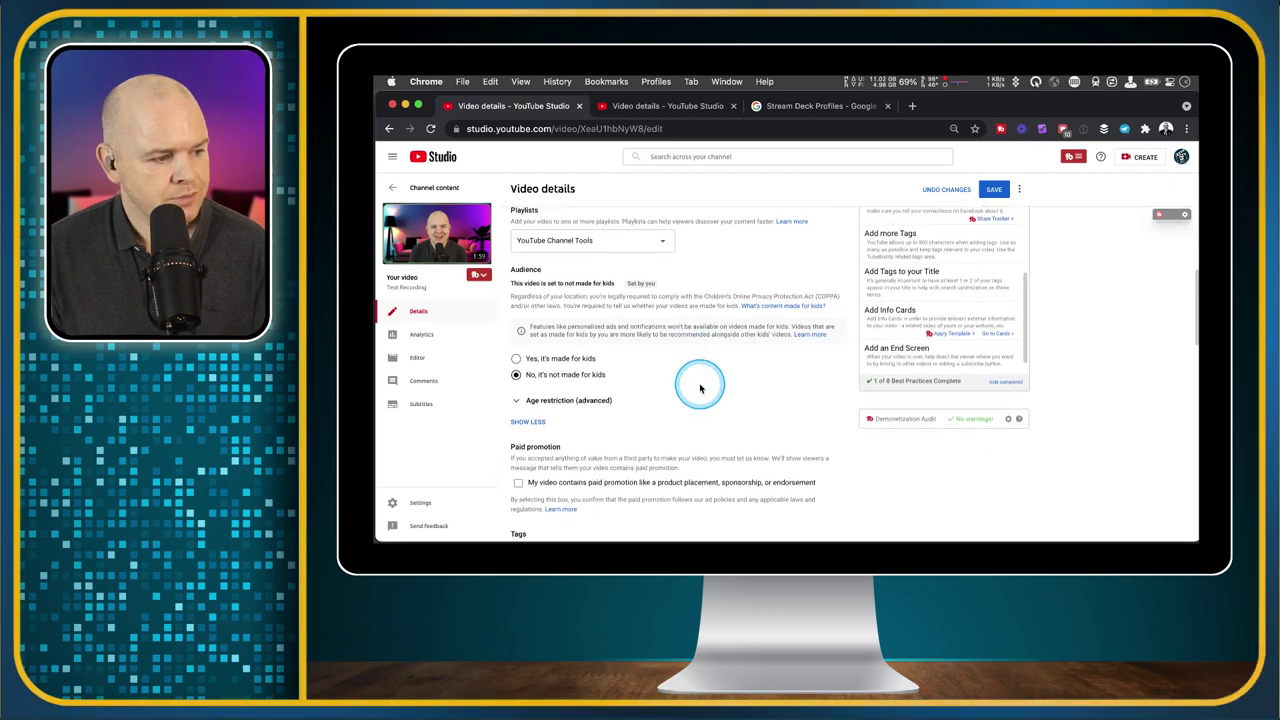
{"action": "scroll", "coordinate": [700, 389], "scroll_direction": "down", "scroll_amount": 3}
{"action": "scroll", "coordinate": [700, 389], "scroll_direction": "down", "scroll_amount": 8}
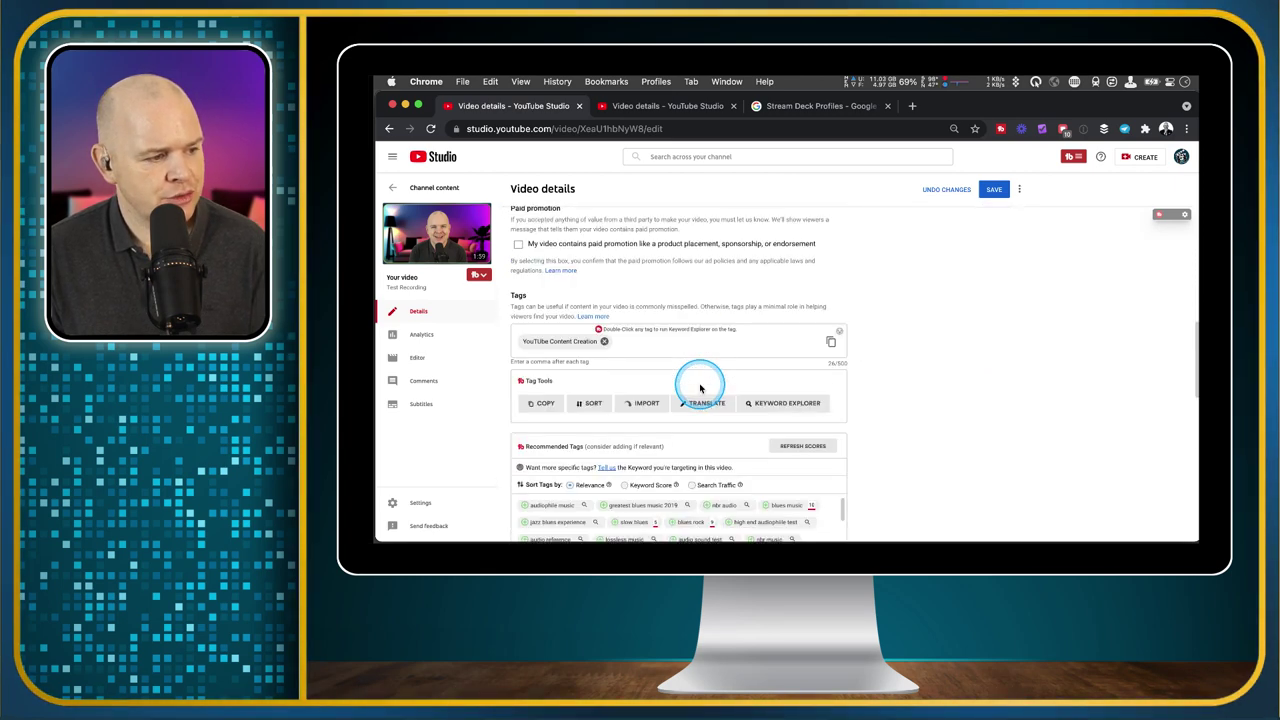
{"action": "scroll", "coordinate": [700, 388], "scroll_direction": "down", "scroll_amount": 12}
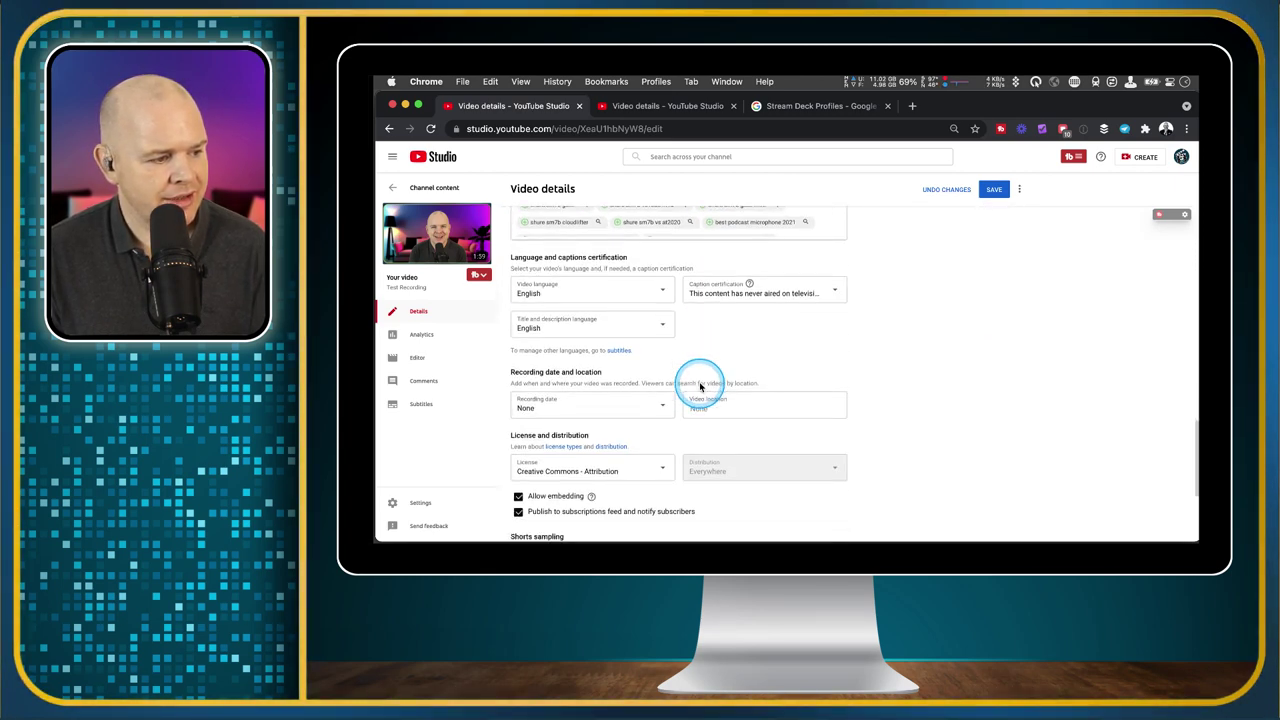
{"action": "scroll", "coordinate": [700, 387], "scroll_direction": "down", "scroll_amount": 3}
{"action": "scroll", "coordinate": [698, 387], "scroll_direction": "down", "scroll_amount": 6}
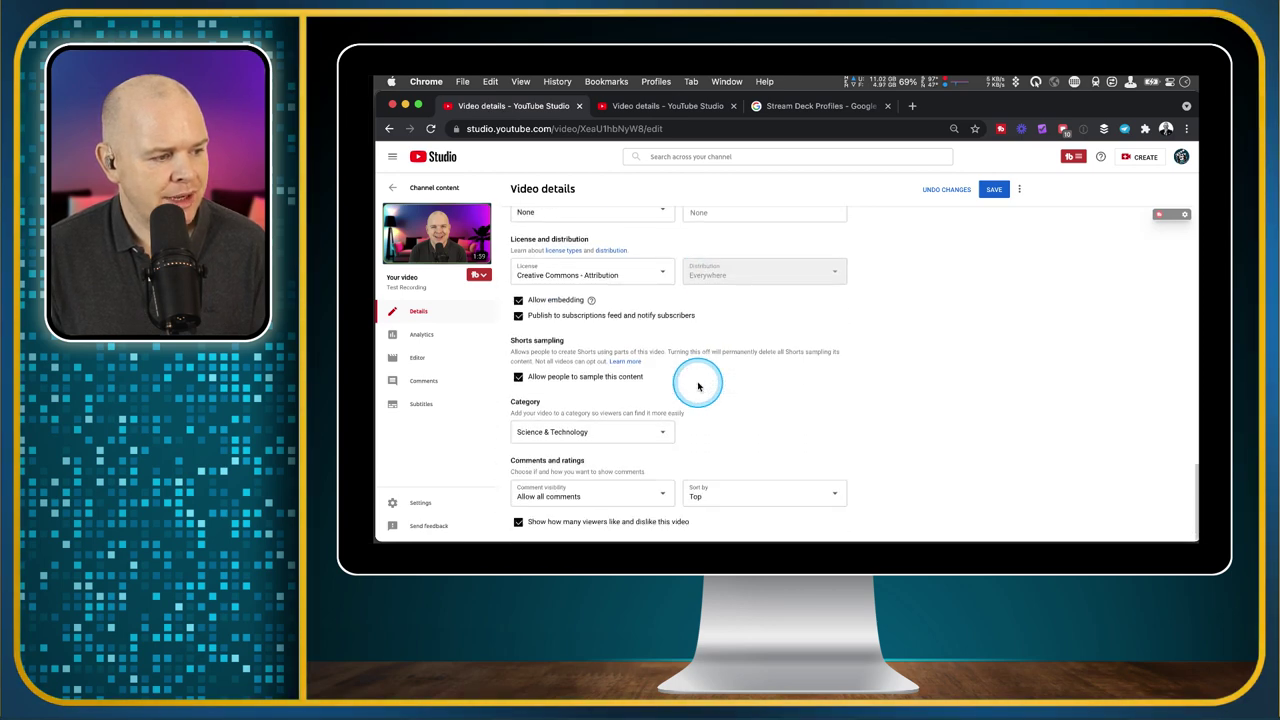
Step: Collapse the additional video details settings below the Audience section
{"action": "scroll", "coordinate": [625, 350], "scroll_direction": "up", "scroll_amount": 15}
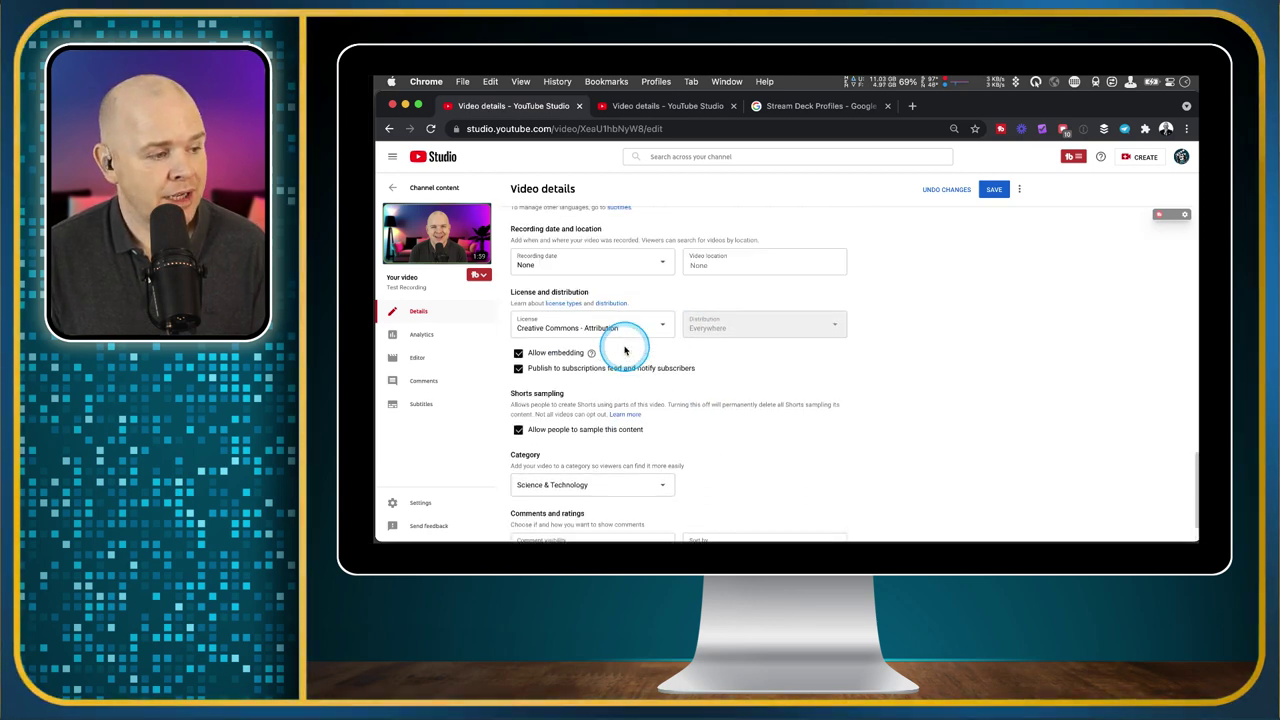
{"action": "scroll", "coordinate": [625, 350], "scroll_direction": "up", "scroll_amount": 10}
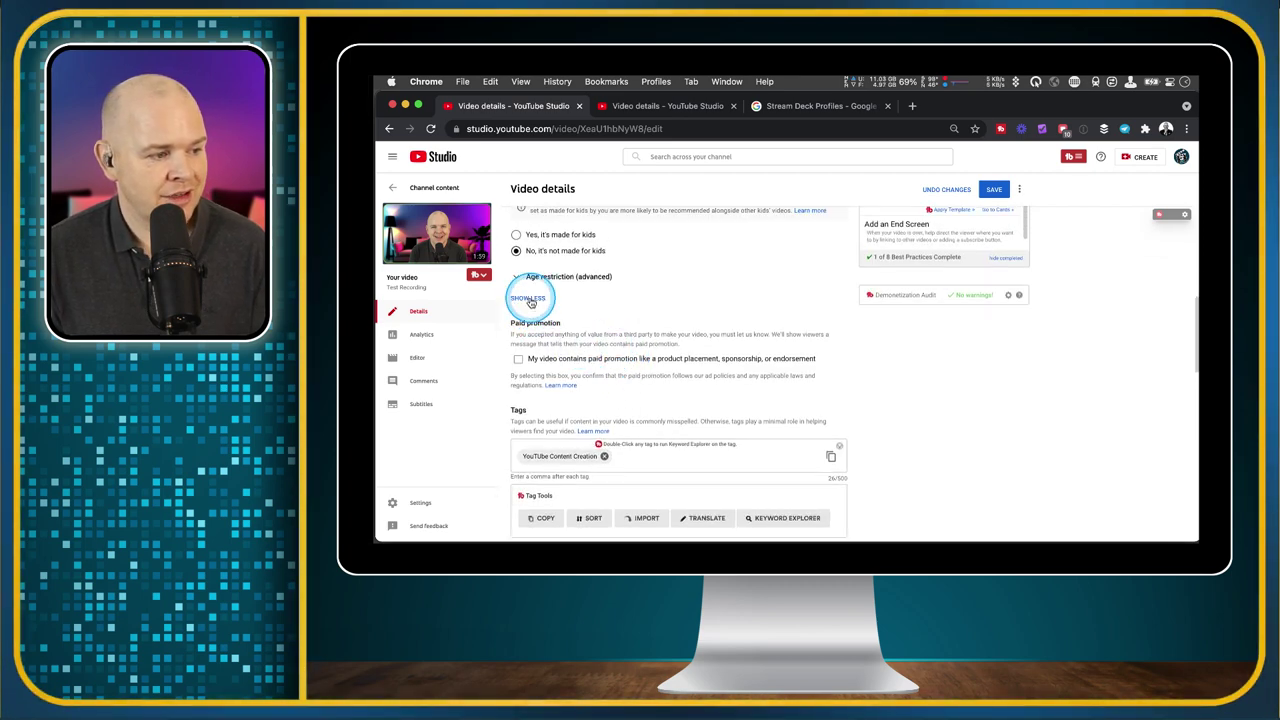
{"action": "left_click", "coordinate": [529, 299]}
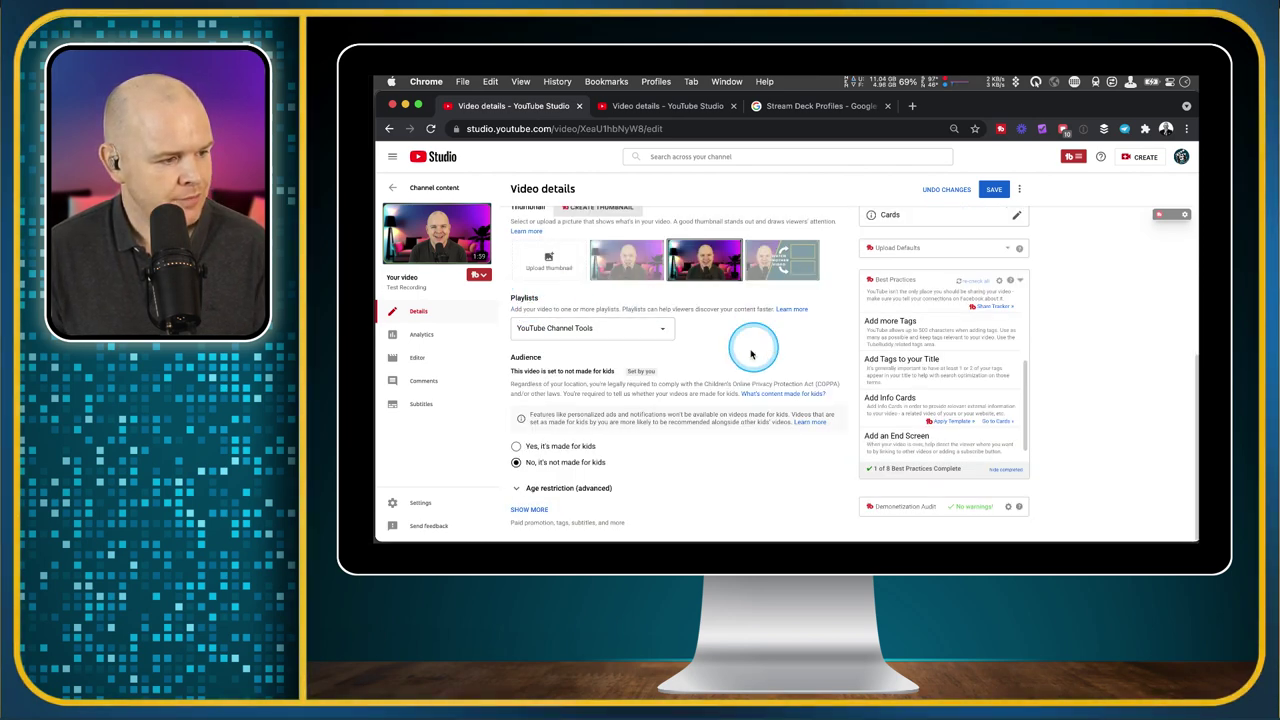
Step: Expand the additional video details and review the paid promotion, tags, Tag Tools and Recommended Tags sections
{"action": "left_click", "coordinate": [533, 511]}
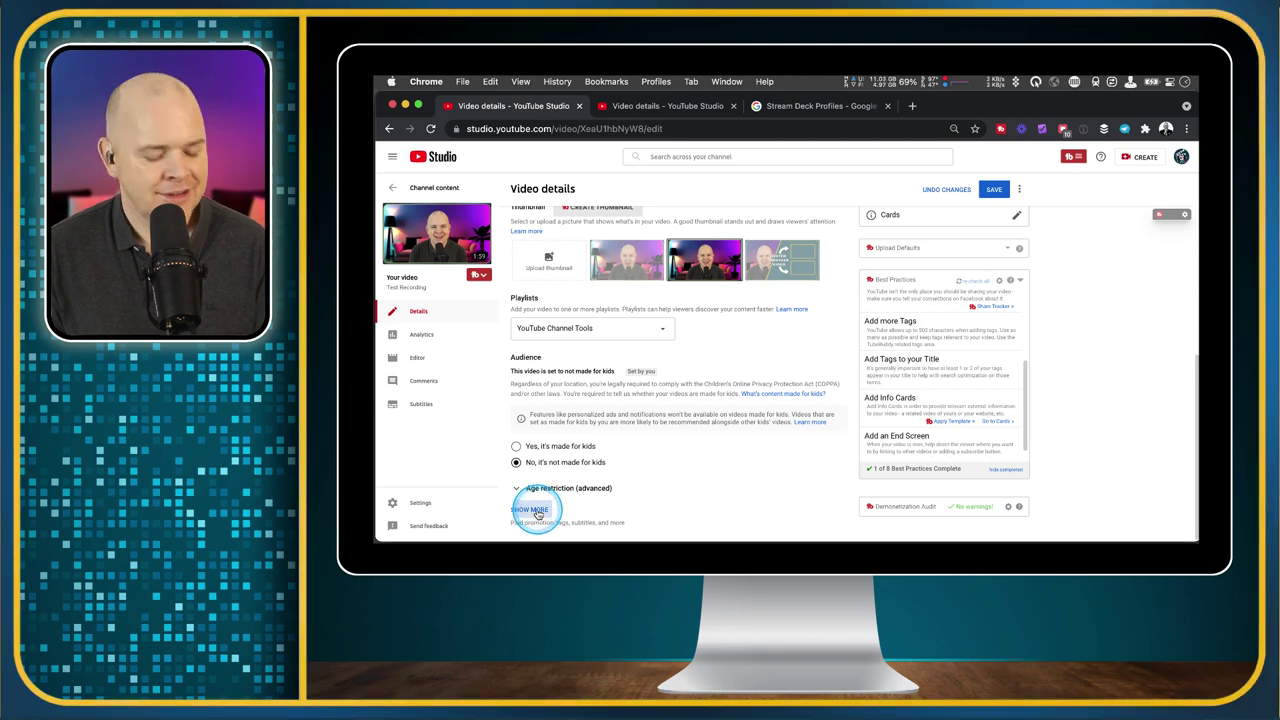
{"action": "scroll", "coordinate": [623, 414], "scroll_direction": "down", "scroll_amount": 5}
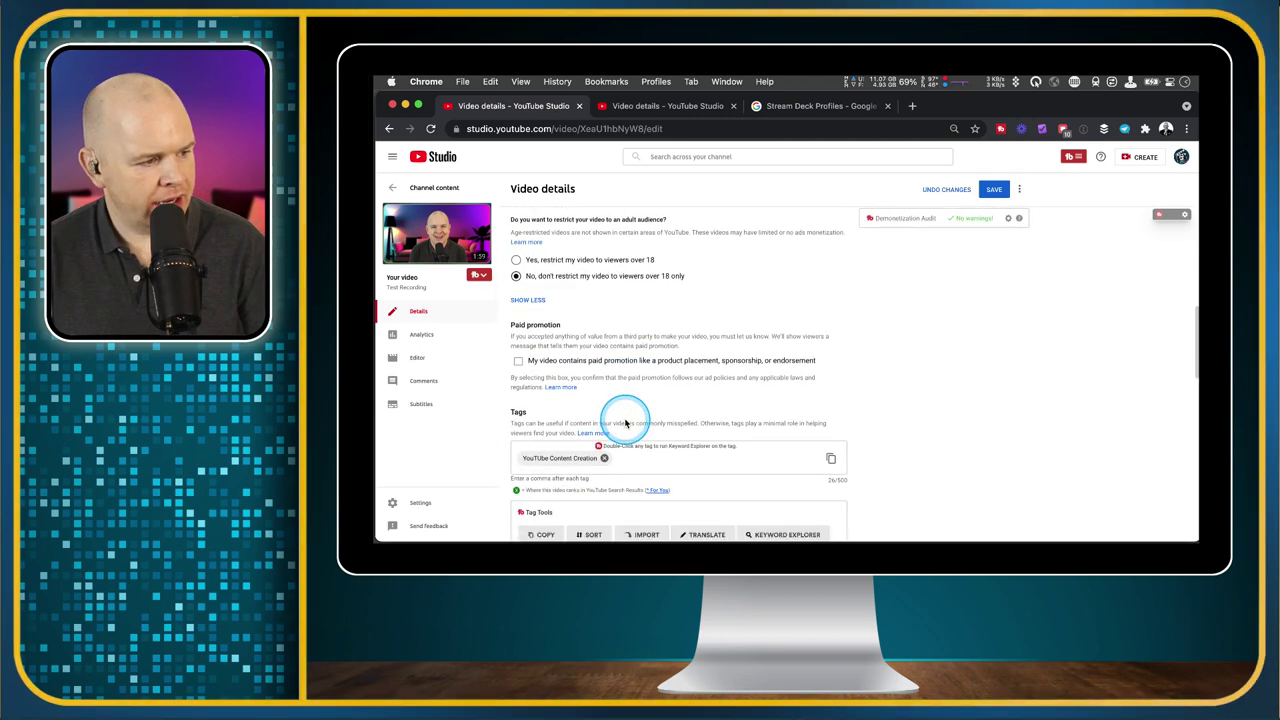
{"action": "scroll", "coordinate": [625, 423], "scroll_direction": "down", "scroll_amount": 1}
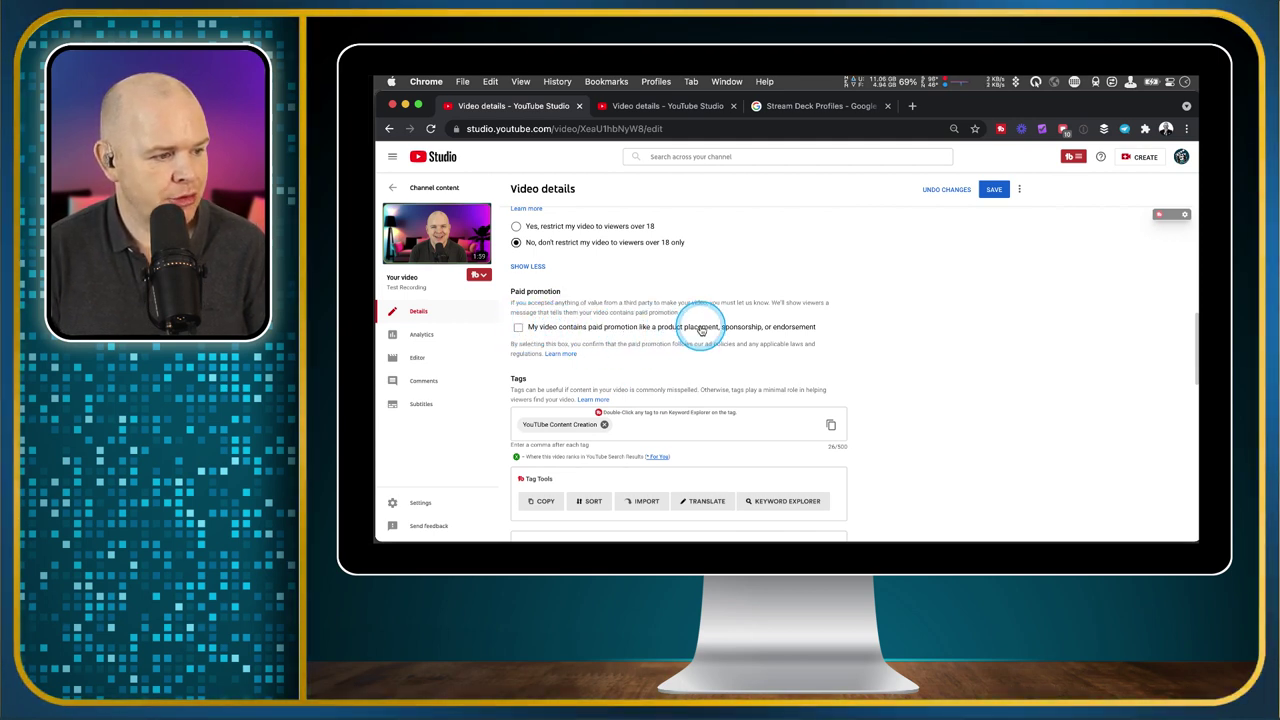
{"action": "scroll", "coordinate": [715, 329], "scroll_direction": "down", "scroll_amount": 1}
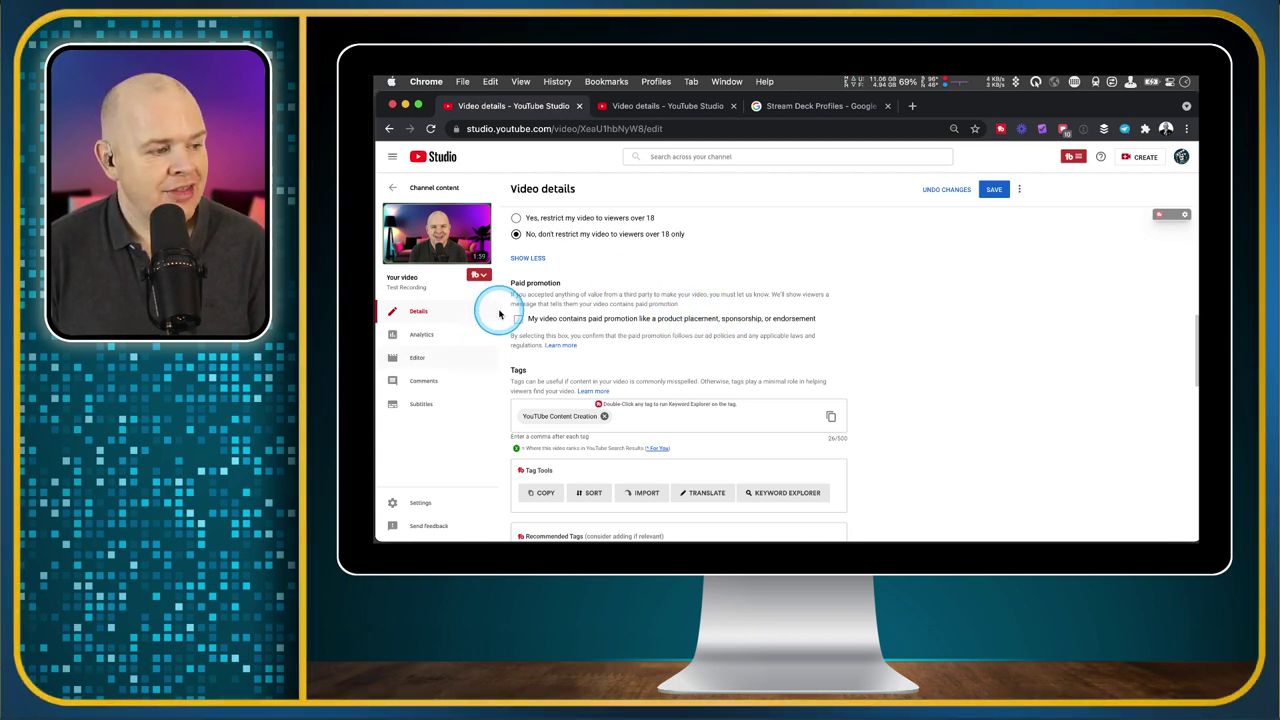
{"action": "scroll", "coordinate": [686, 355], "scroll_direction": "down", "scroll_amount": 5}
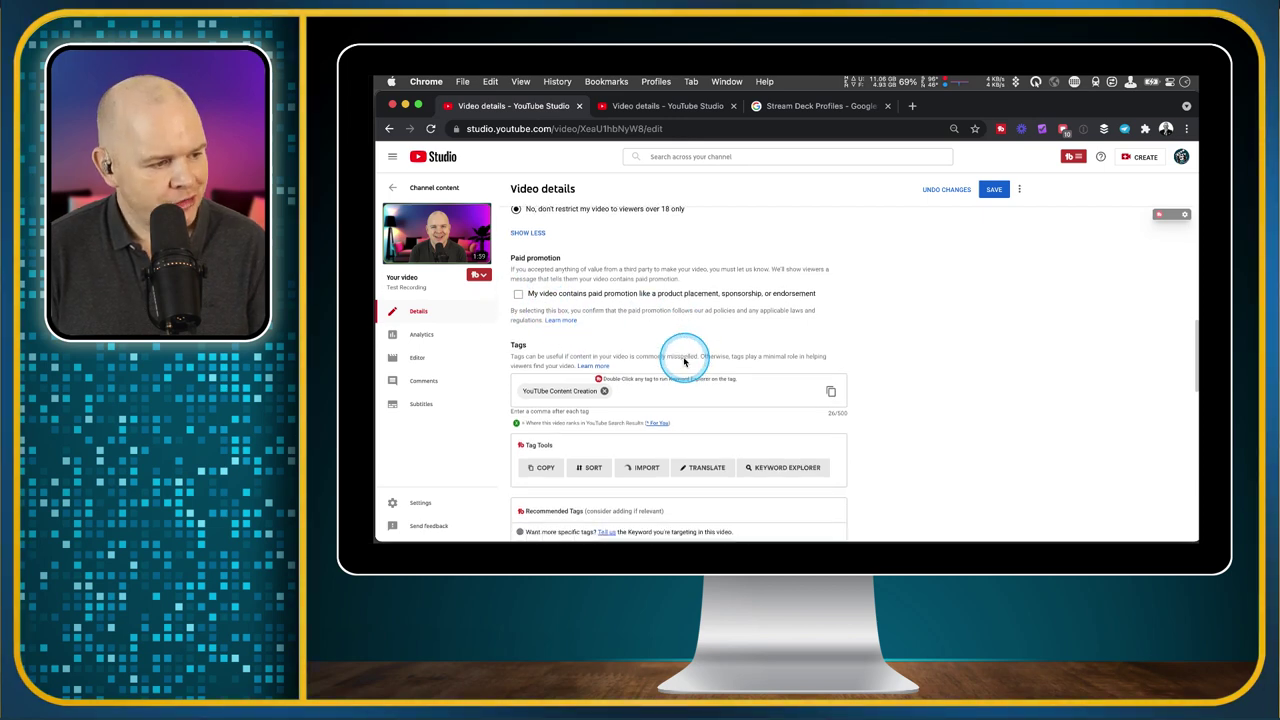
{"action": "scroll", "coordinate": [680, 366], "scroll_direction": "down", "scroll_amount": 6}
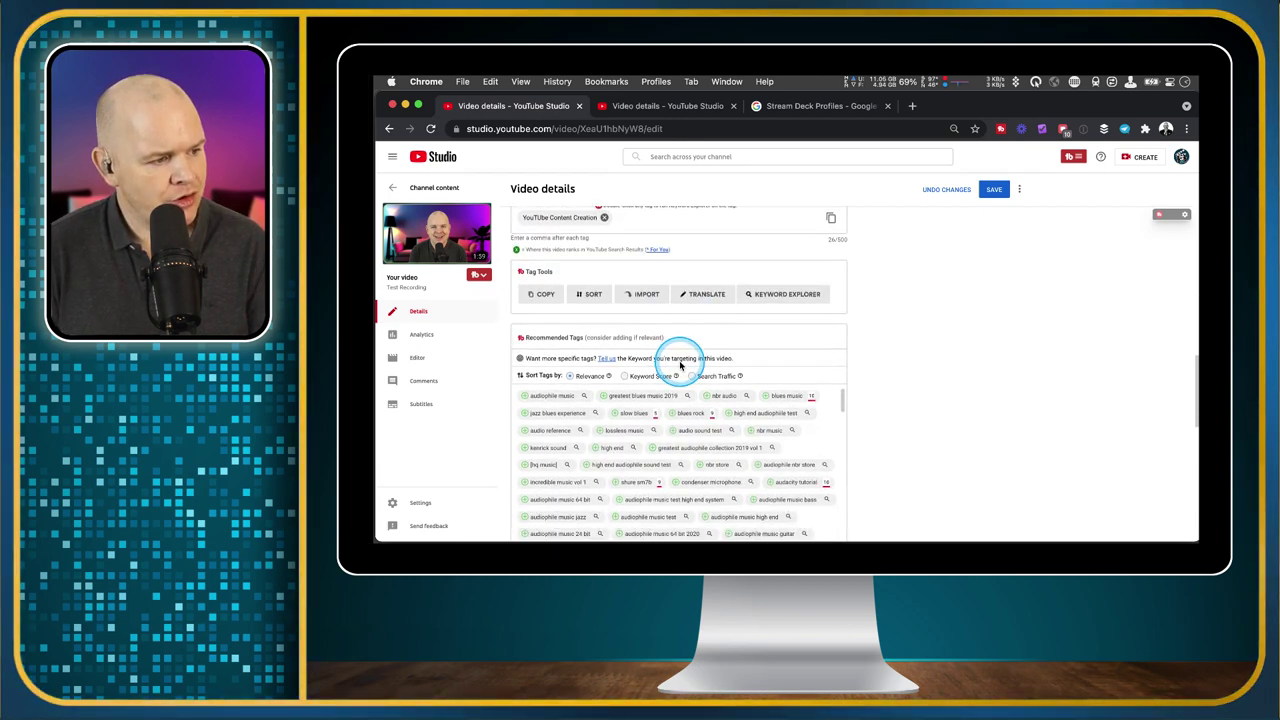
{"action": "scroll", "coordinate": [710, 390], "scroll_direction": "down", "scroll_amount": 4}
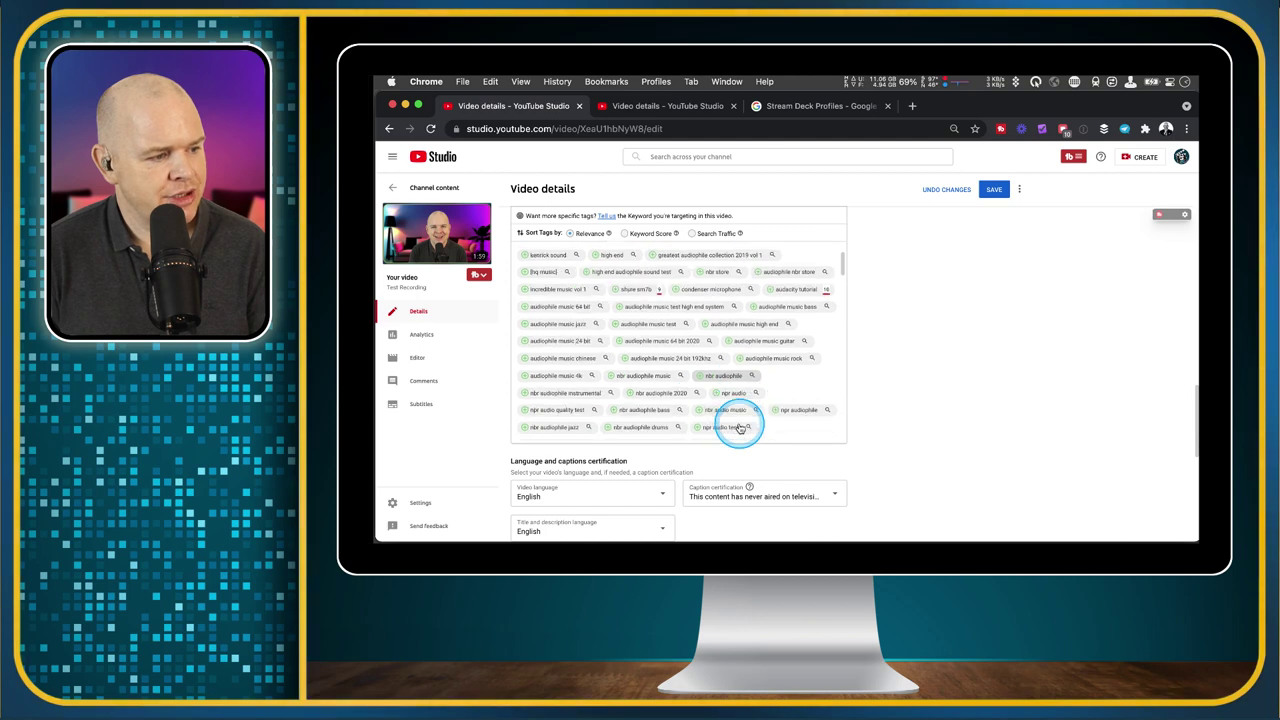
{"action": "scroll", "coordinate": [914, 421], "scroll_direction": "down", "scroll_amount": 2}
{"action": "scroll", "coordinate": [914, 421], "scroll_direction": "down", "scroll_amount": 2}
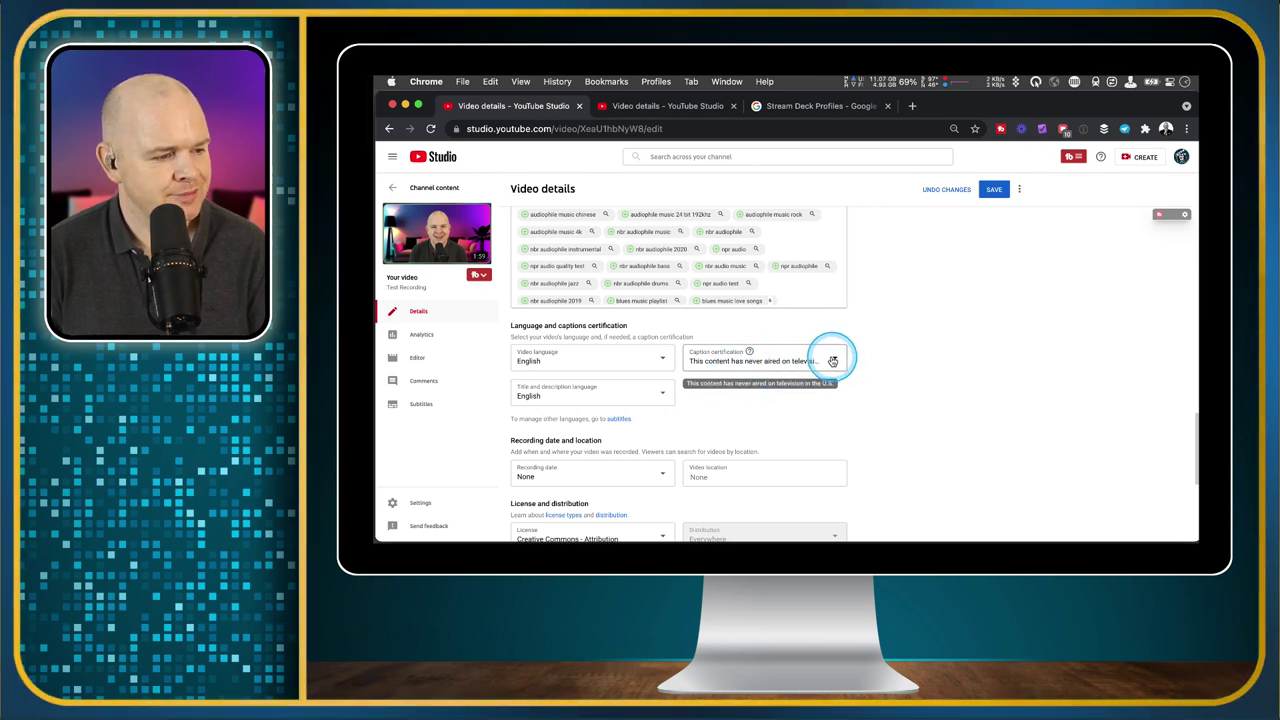
Step: Review the caption certification options, switching to None and back to "This content has never aired on television in the U.S."
{"action": "left_click", "coordinate": [832, 361]}
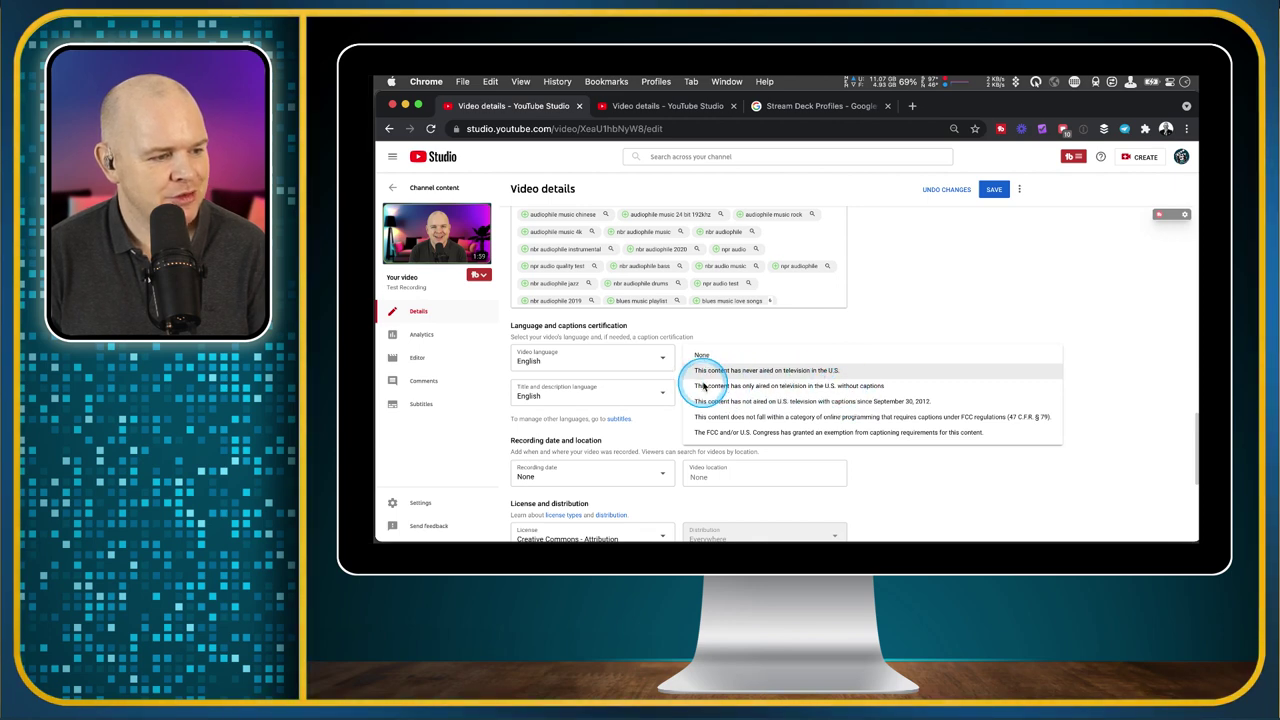
{"action": "left_click", "coordinate": [880, 365]}
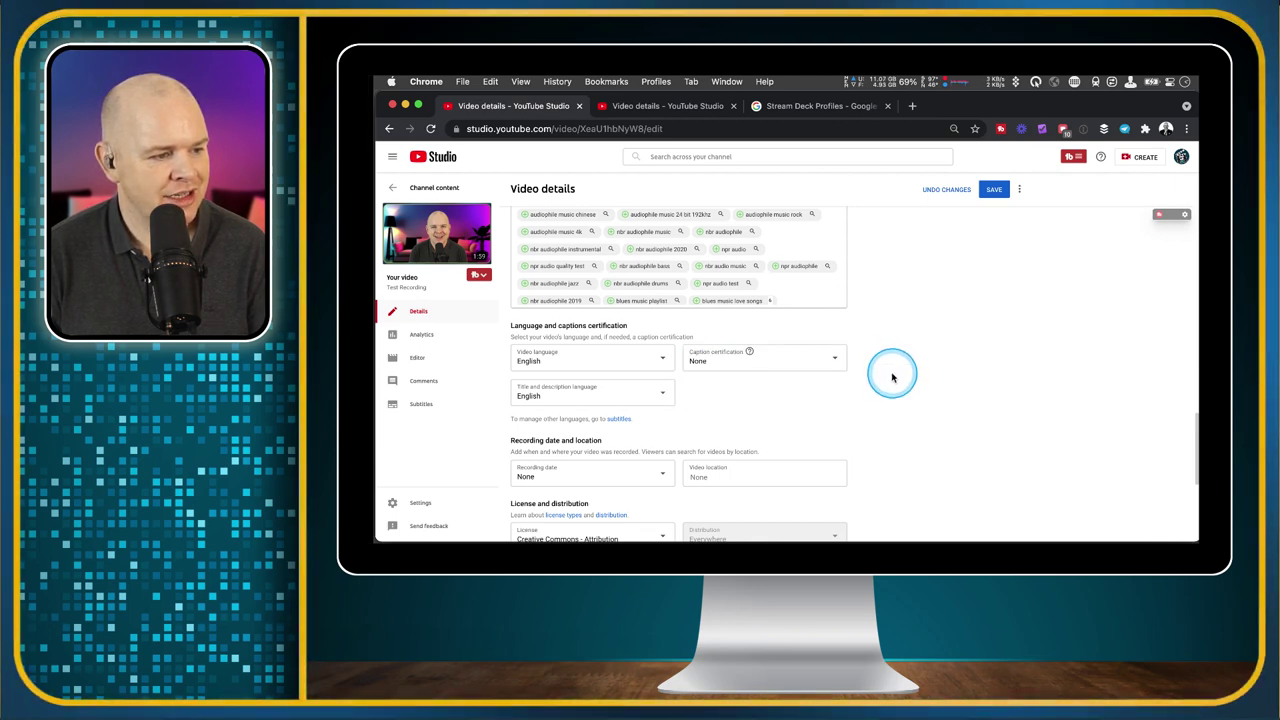
{"action": "left_click", "coordinate": [834, 362]}
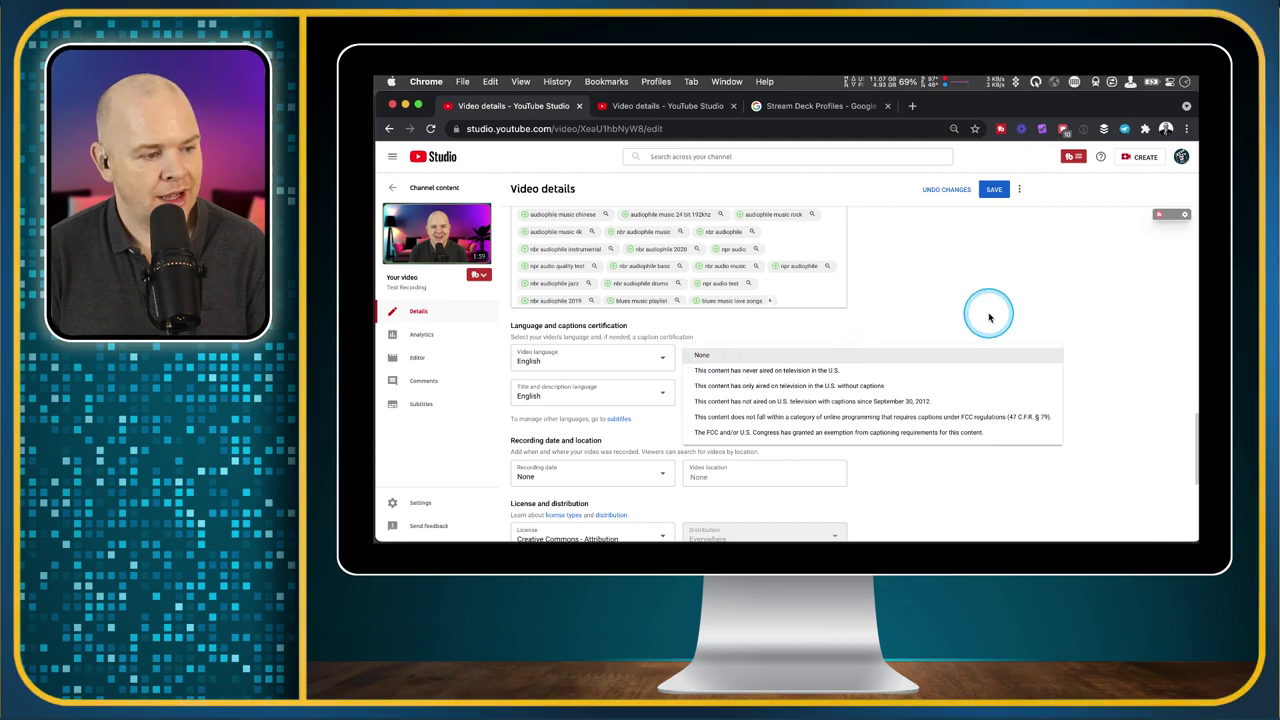
{"action": "left_click", "coordinate": [940, 317]}
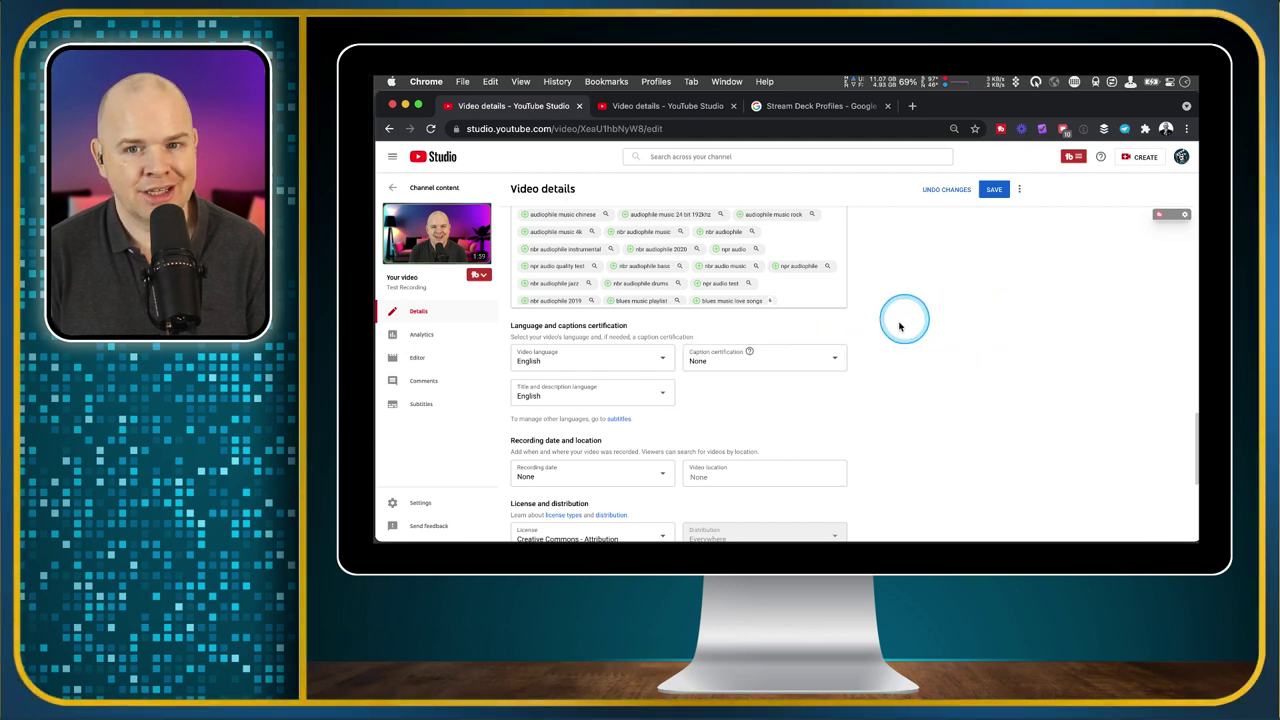
{"action": "left_click", "coordinate": [835, 361]}
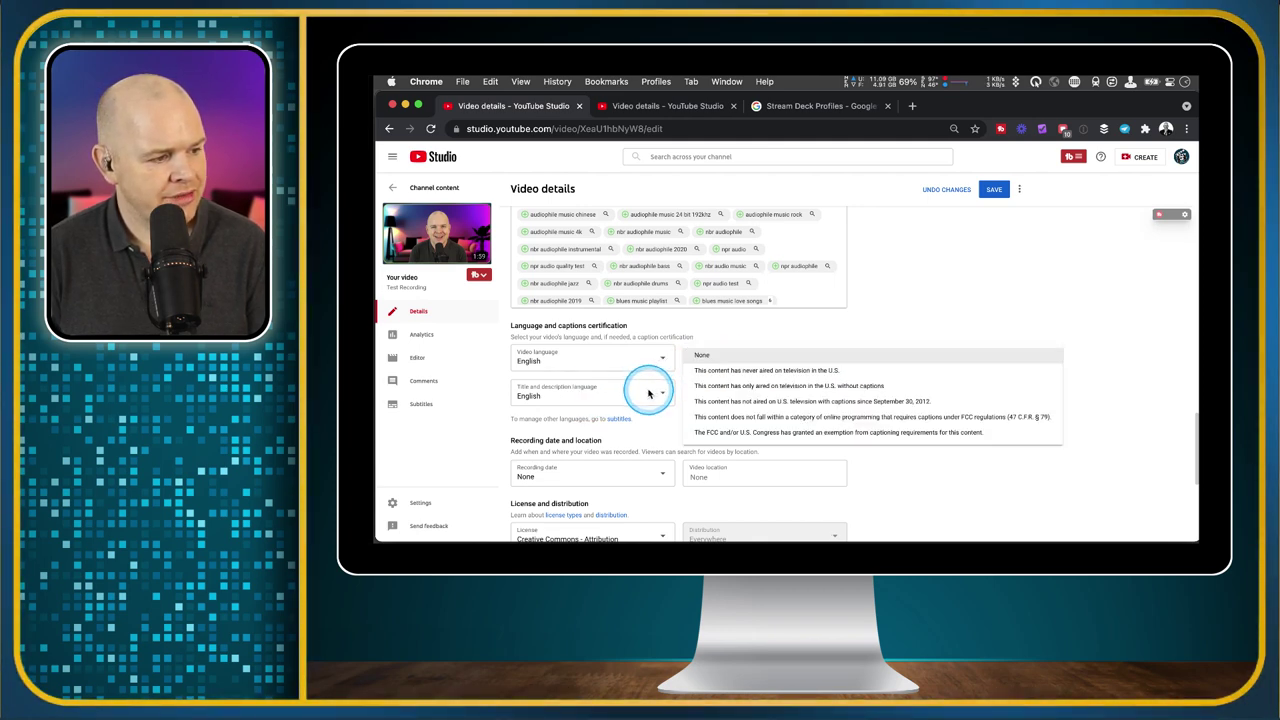
{"action": "left_click", "coordinate": [723, 372]}
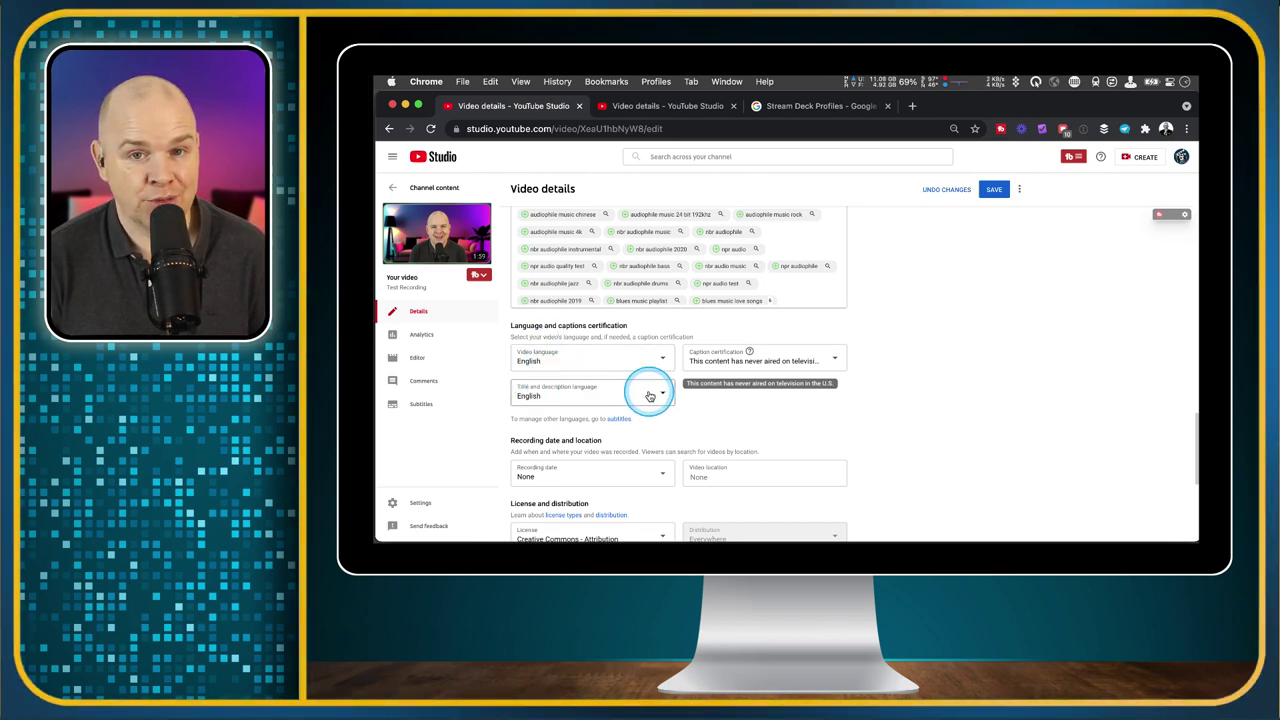
Step: Review the recording date and location, license, Shorts sampling and comment settings, and look through the available video categories
{"action": "scroll", "coordinate": [655, 395], "scroll_direction": "down", "scroll_amount": 2}
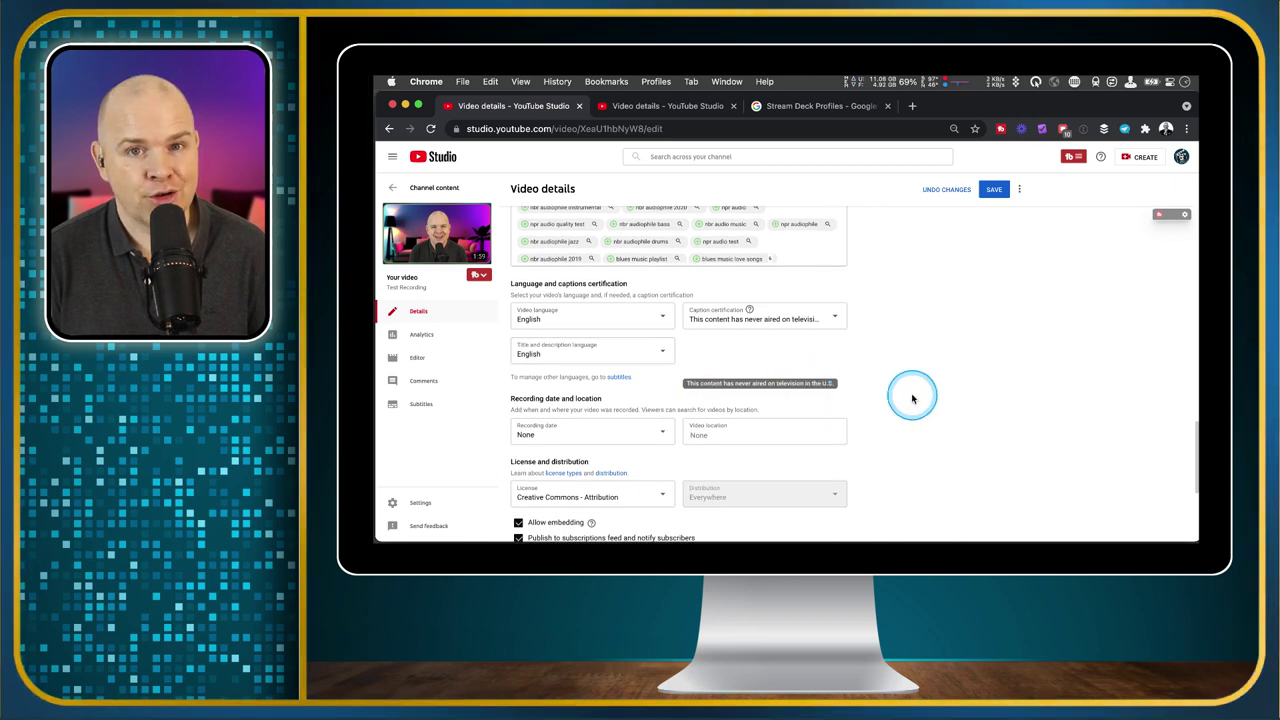
{"action": "scroll", "coordinate": [912, 399], "scroll_direction": "down", "scroll_amount": 2}
{"action": "scroll", "coordinate": [912, 399], "scroll_direction": "down", "scroll_amount": 2}
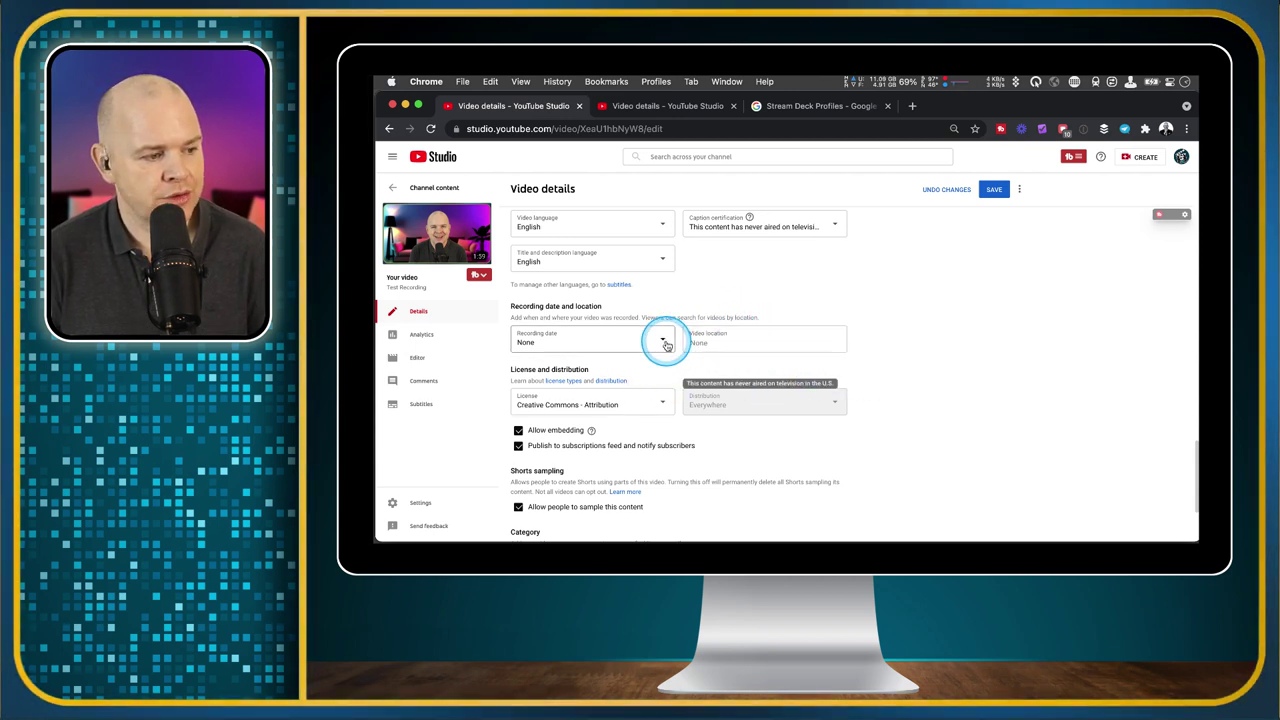
{"action": "scroll", "coordinate": [835, 350], "scroll_direction": "down", "scroll_amount": 2}
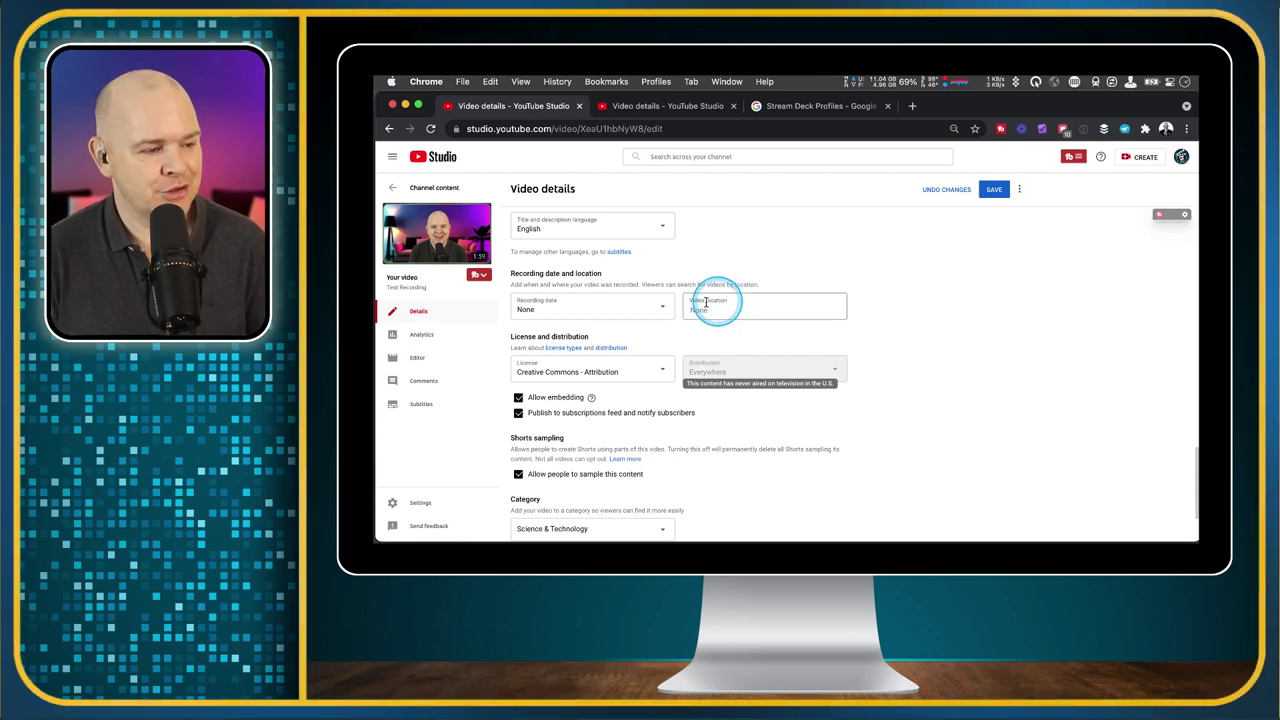
{"action": "scroll", "coordinate": [894, 322], "scroll_direction": "down", "scroll_amount": 1}
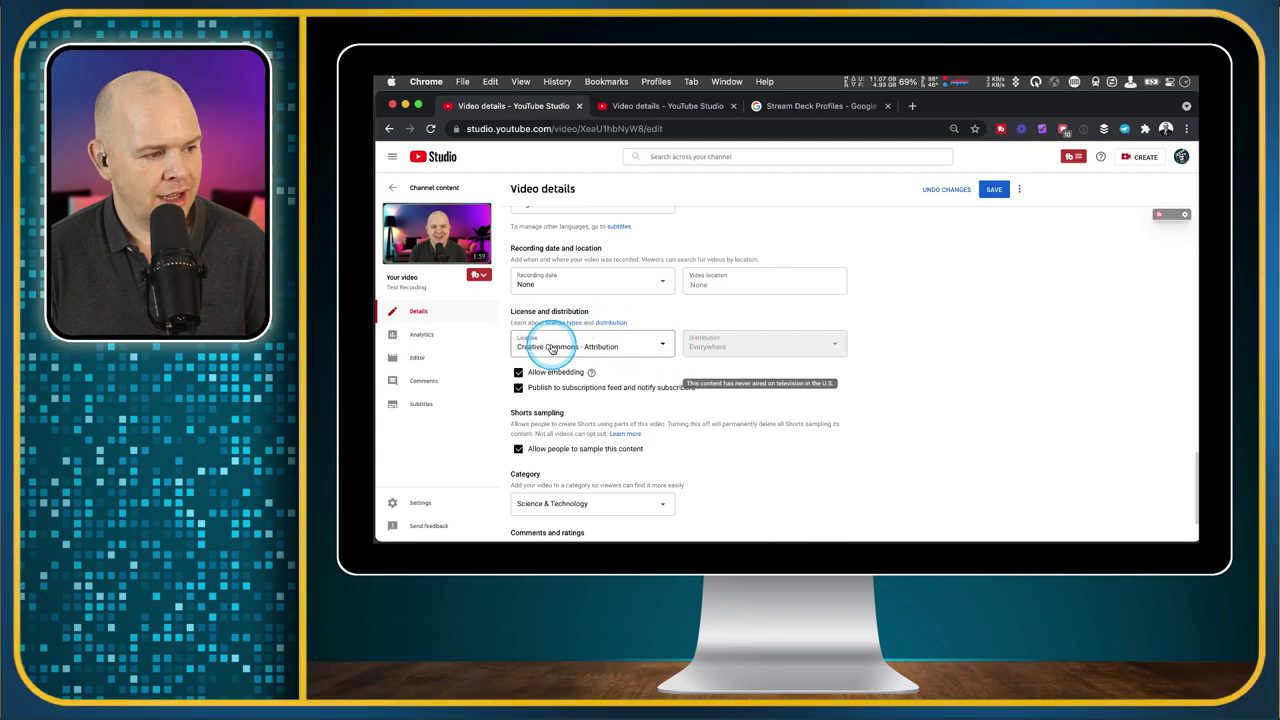
{"action": "scroll", "coordinate": [944, 393], "scroll_direction": "down", "scroll_amount": 3}
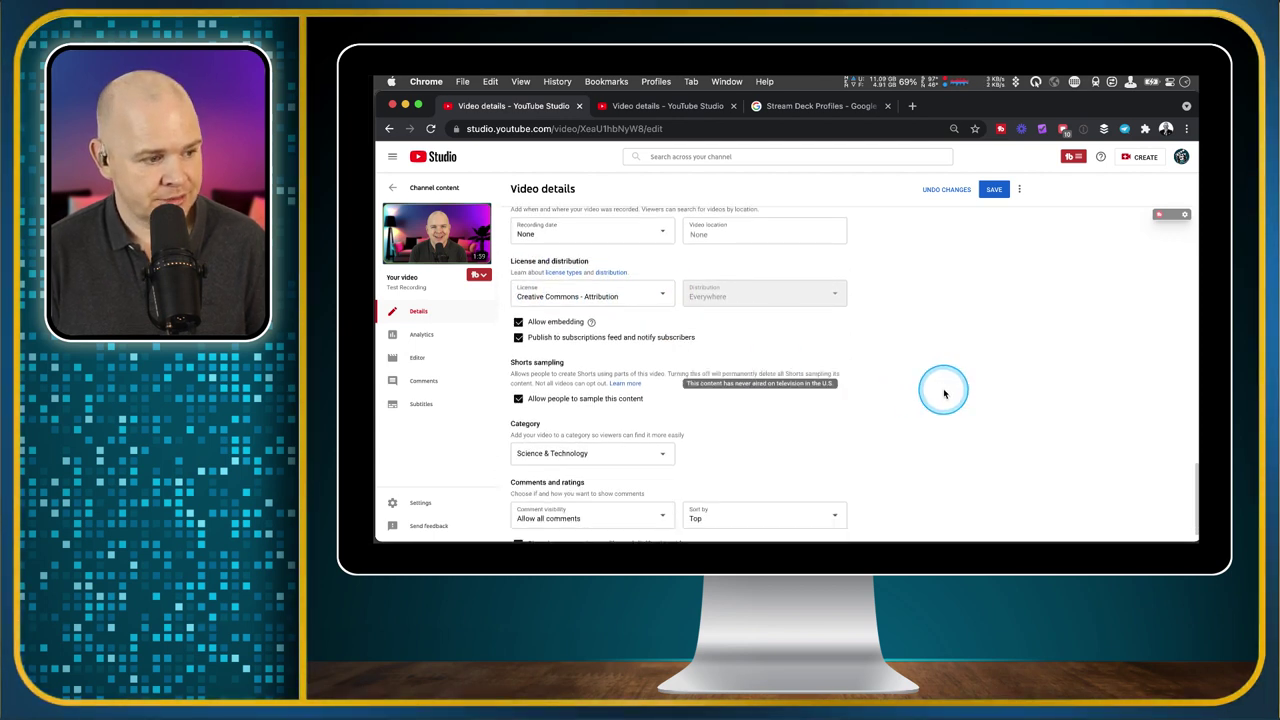
{"action": "scroll", "coordinate": [944, 393], "scroll_direction": "down", "scroll_amount": 1}
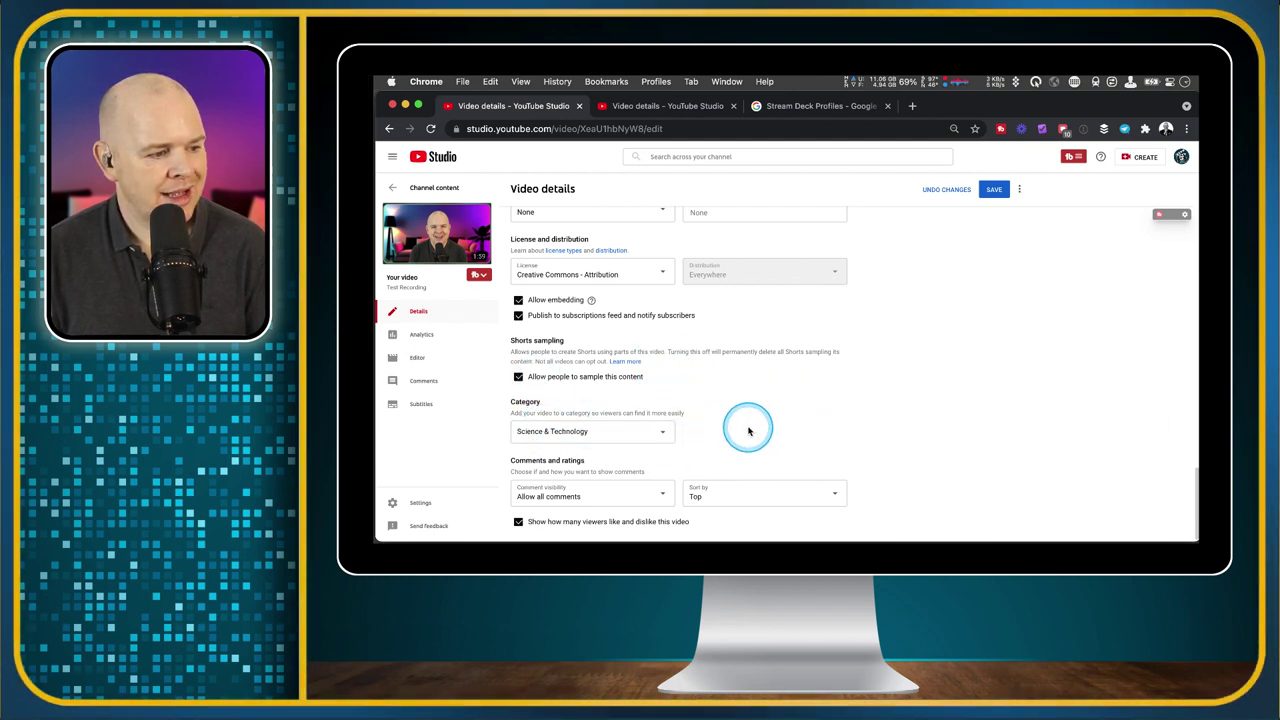
{"action": "left_click", "coordinate": [662, 436]}
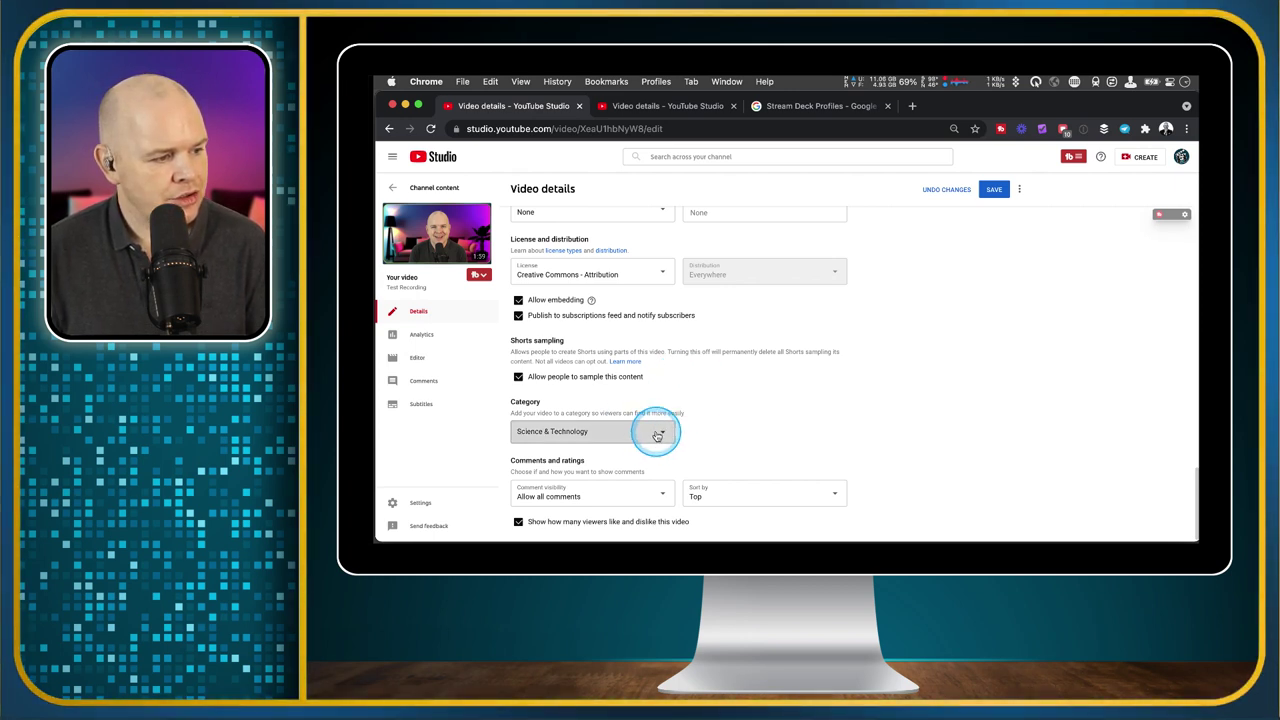
{"action": "left_click", "coordinate": [662, 436]}
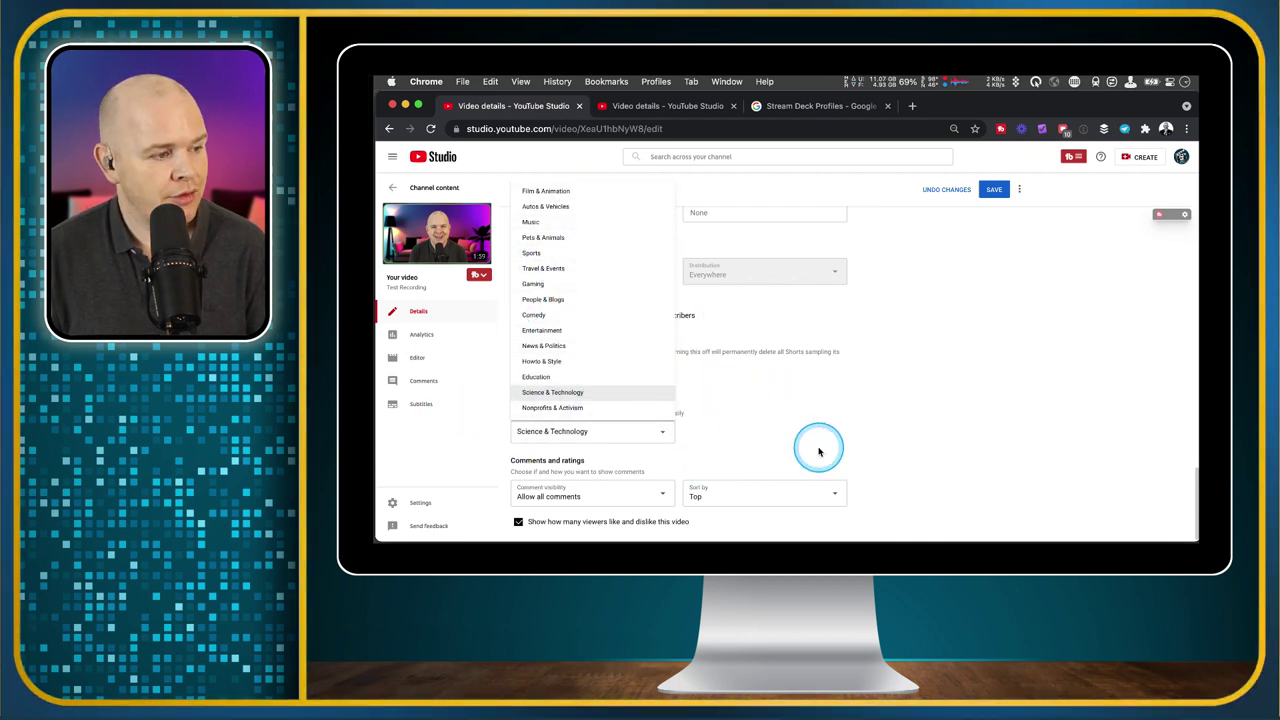
{"action": "left_click", "coordinate": [909, 432]}
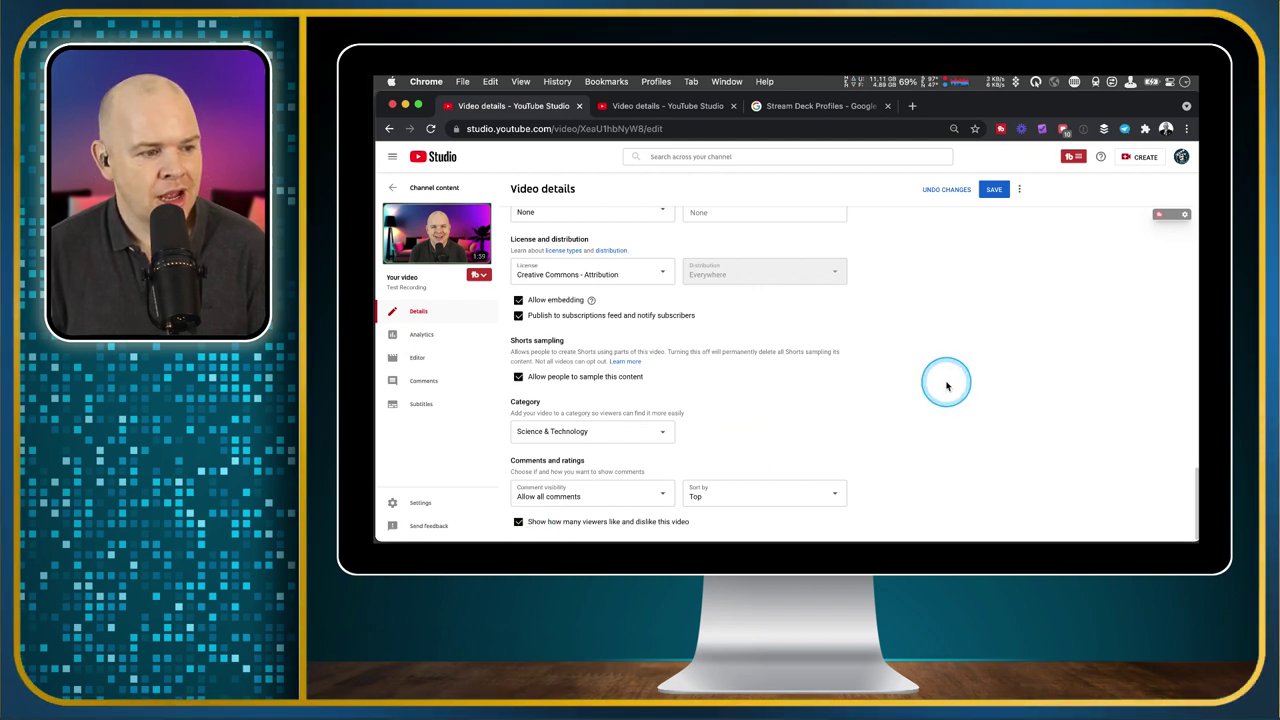
Step: Examine the ways to add captions in the video's subtitle editor and close it without adding any
{"action": "scroll", "coordinate": [943, 383], "scroll_direction": "up", "scroll_amount": 2}
{"action": "scroll", "coordinate": [947, 385], "scroll_direction": "up", "scroll_amount": 5}
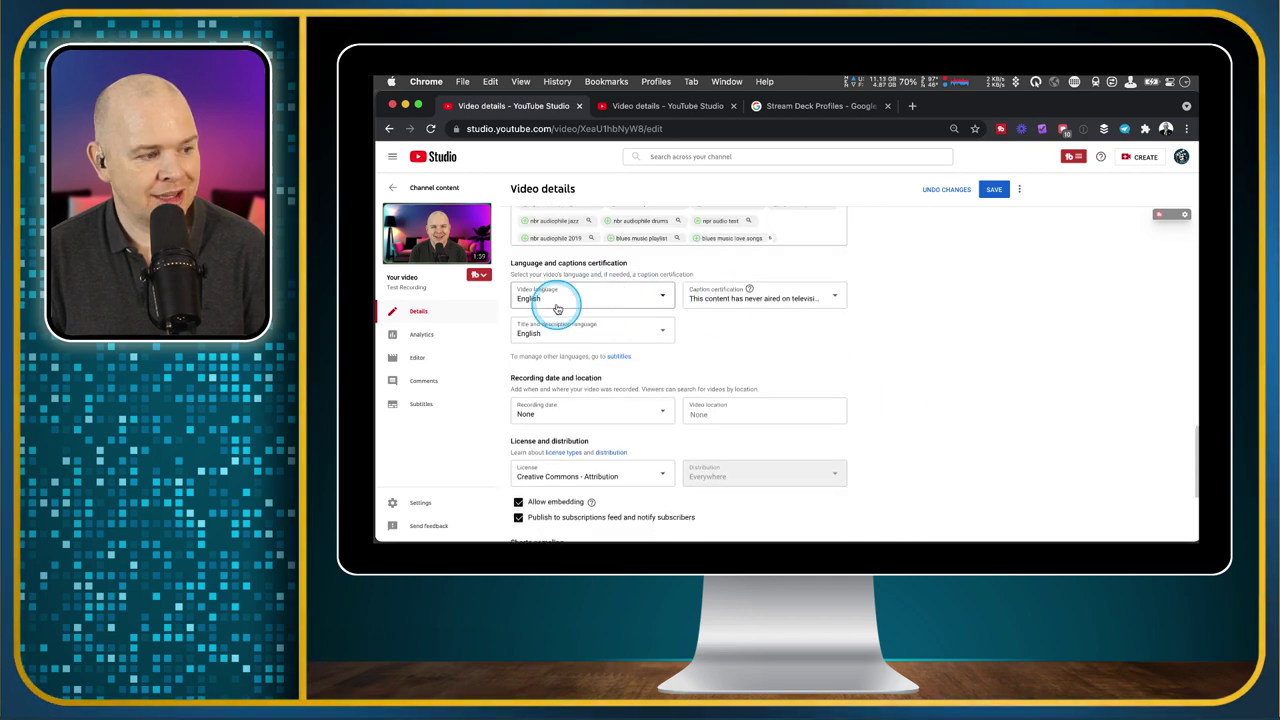
{"action": "scroll", "coordinate": [977, 335], "scroll_direction": "up", "scroll_amount": 10}
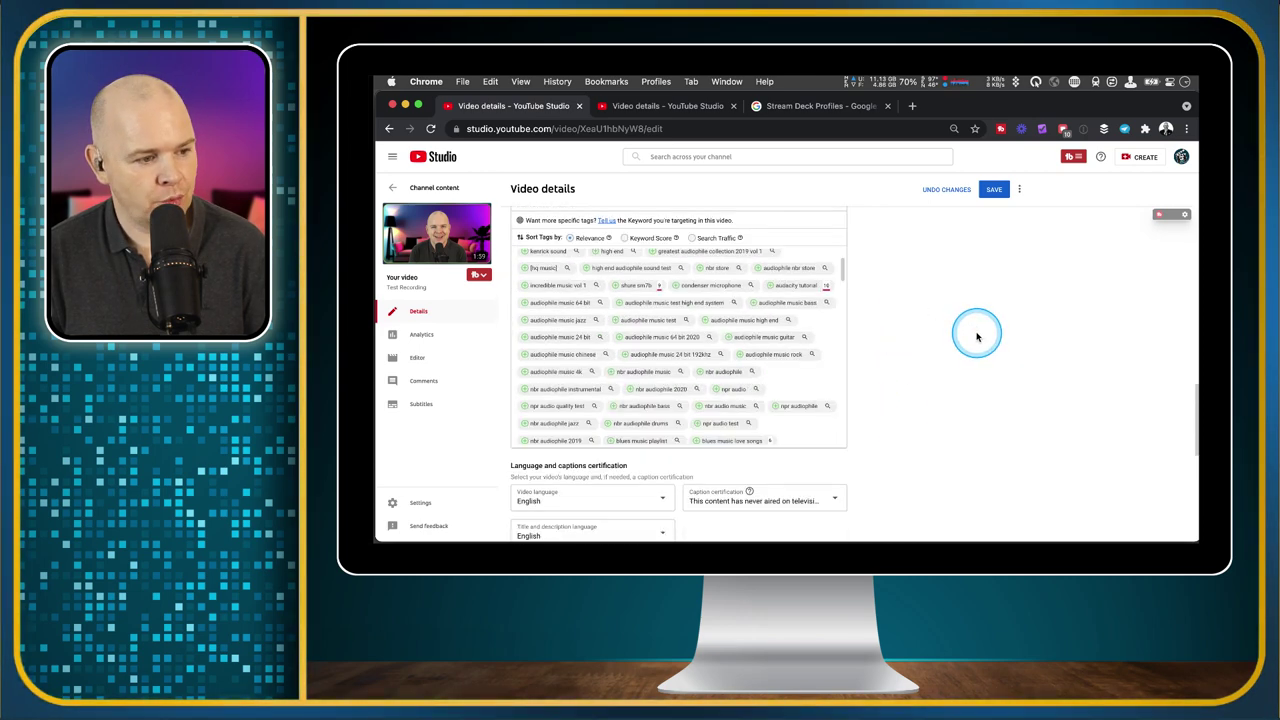
{"action": "scroll", "coordinate": [977, 335], "scroll_direction": "up", "scroll_amount": 15}
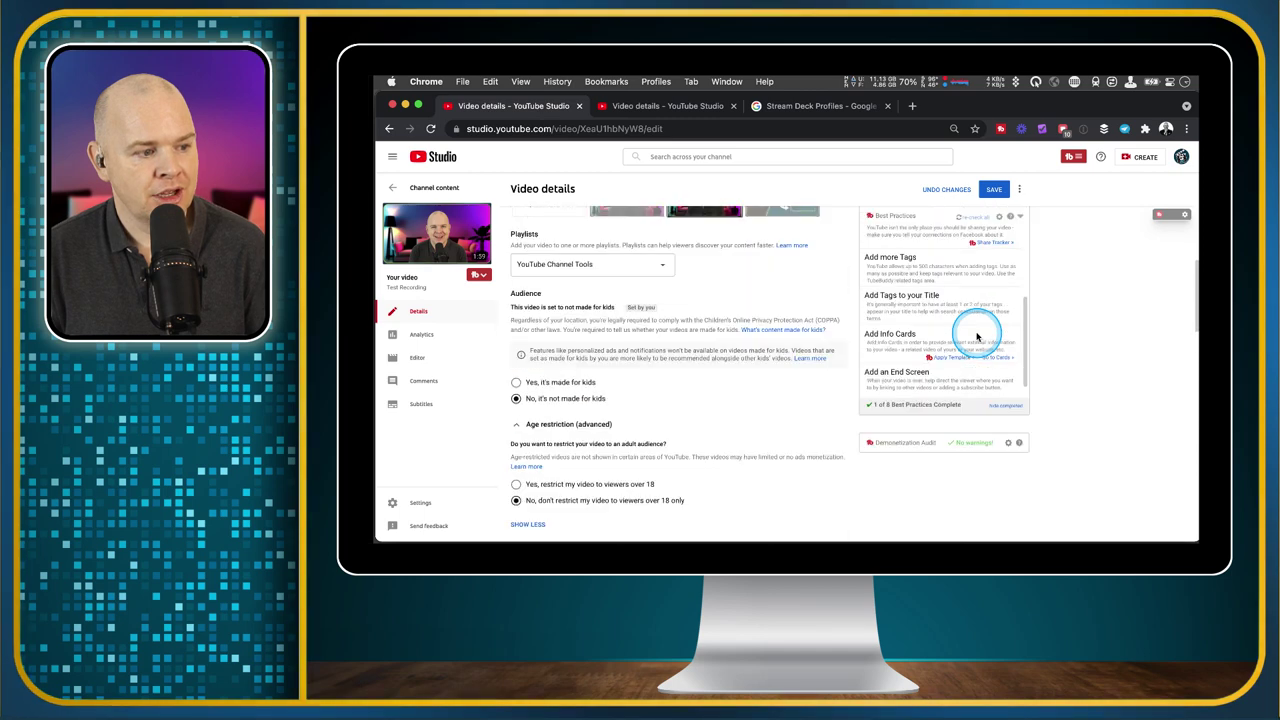
{"action": "scroll", "coordinate": [977, 336], "scroll_direction": "up", "scroll_amount": 3}
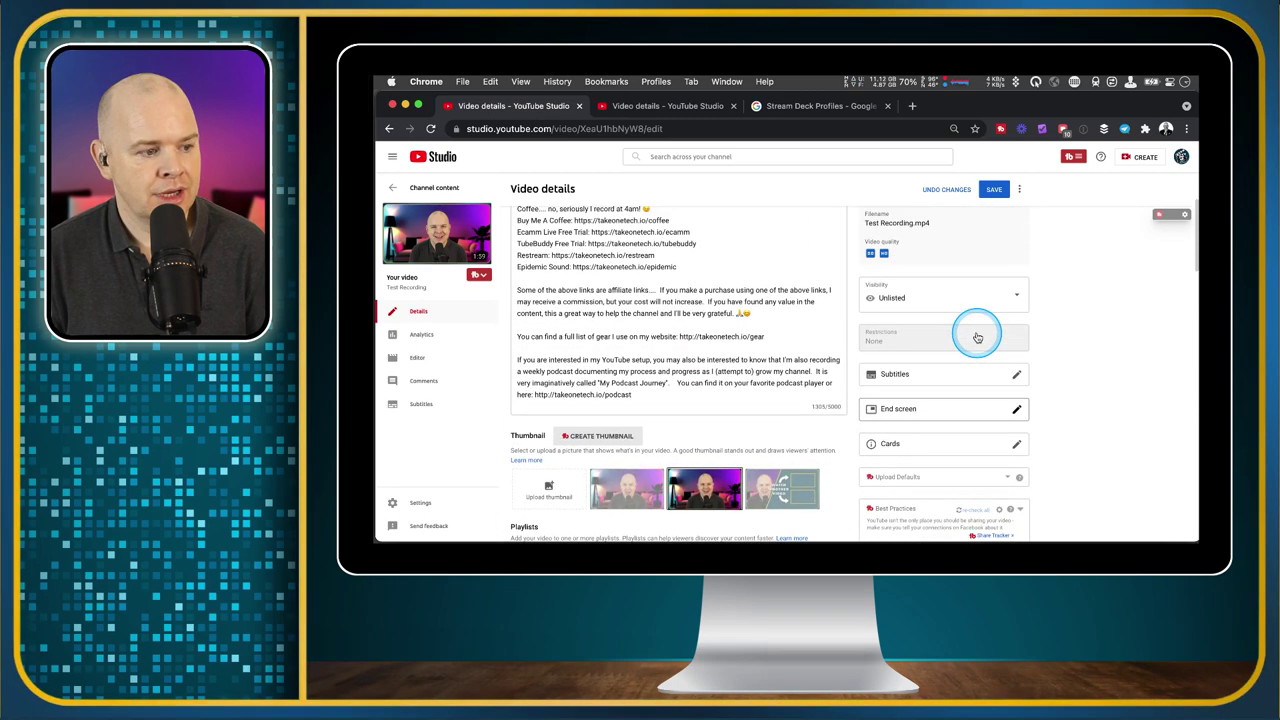
{"action": "scroll", "coordinate": [967, 383], "scroll_direction": "up", "scroll_amount": 1}
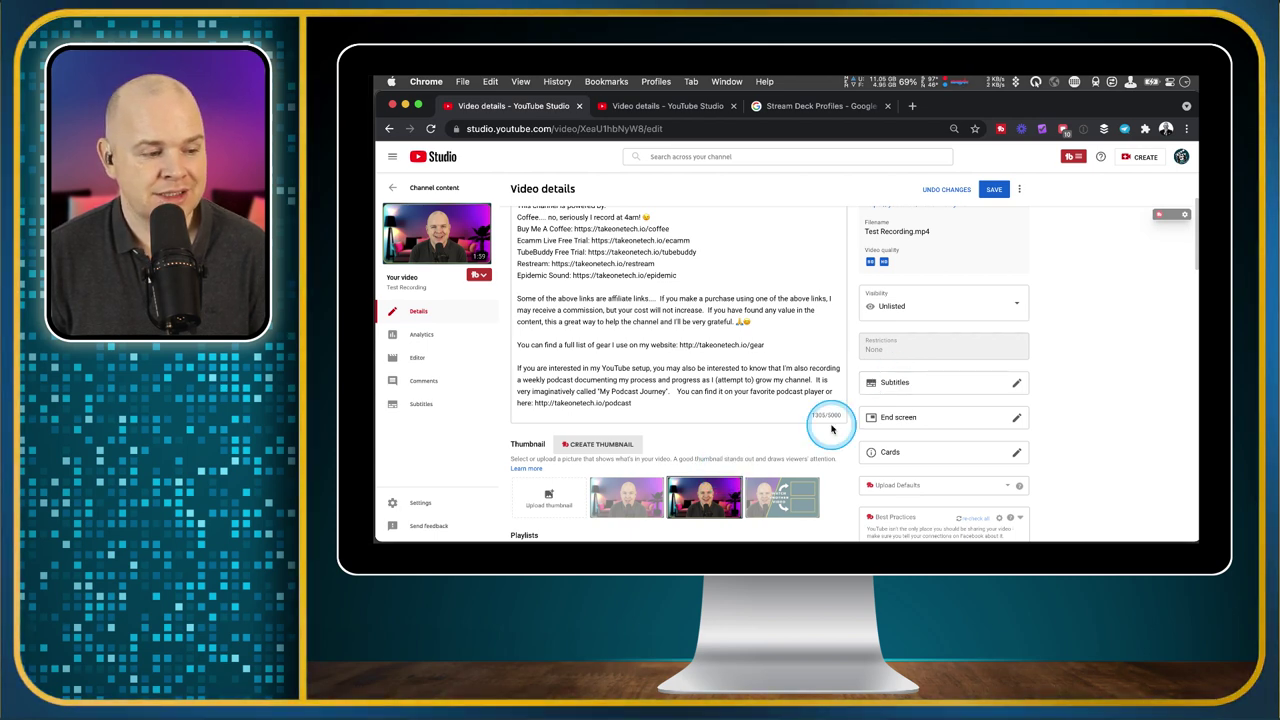
{"action": "left_click", "coordinate": [1017, 385]}
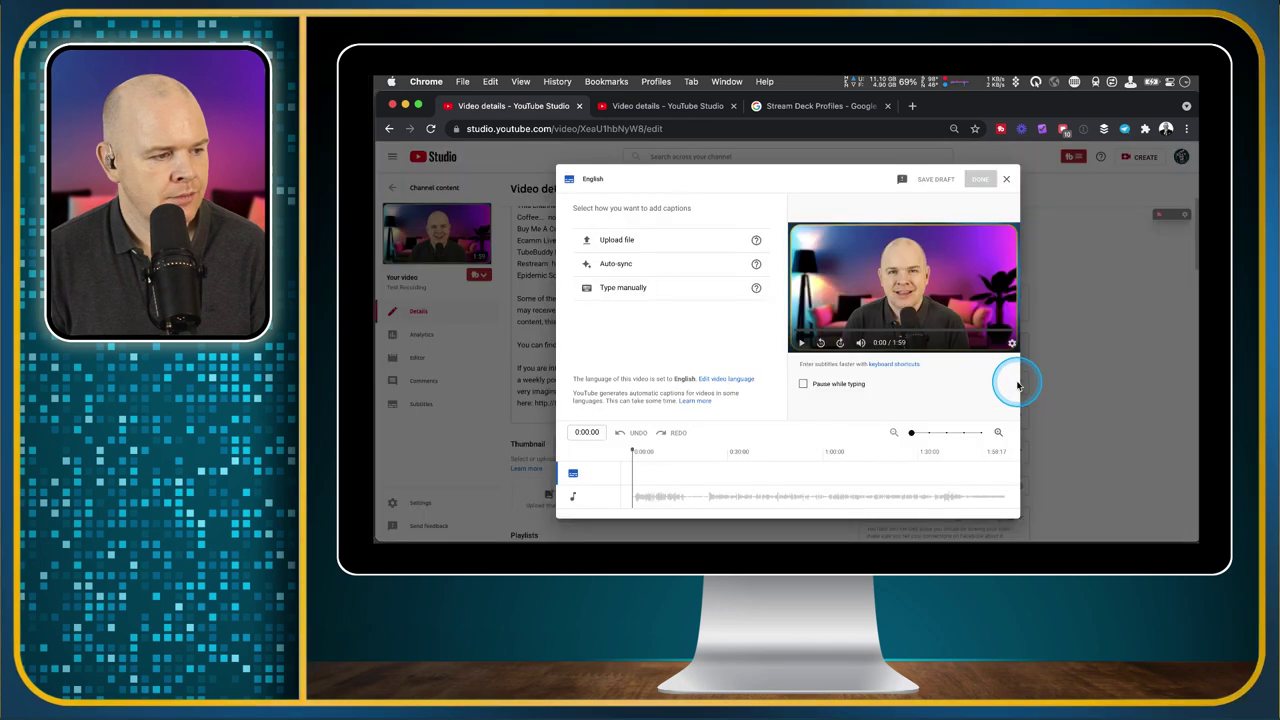
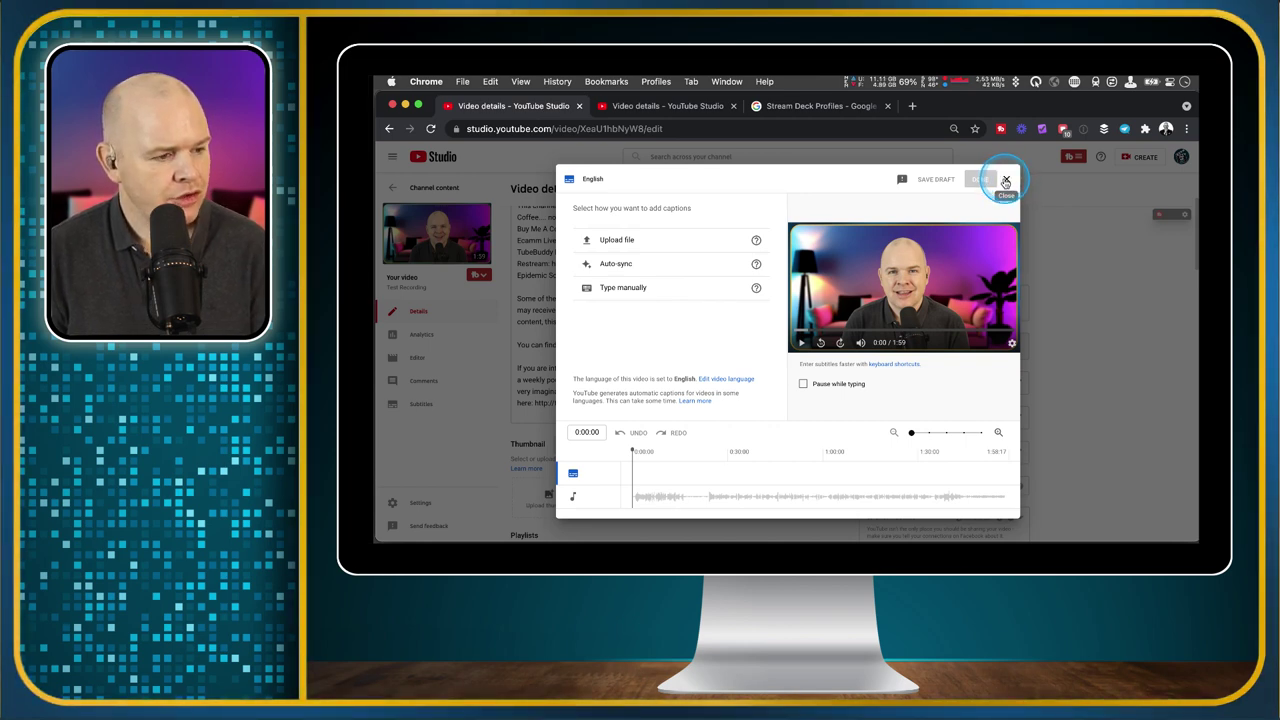
{"action": "key", "text": "Escape"}
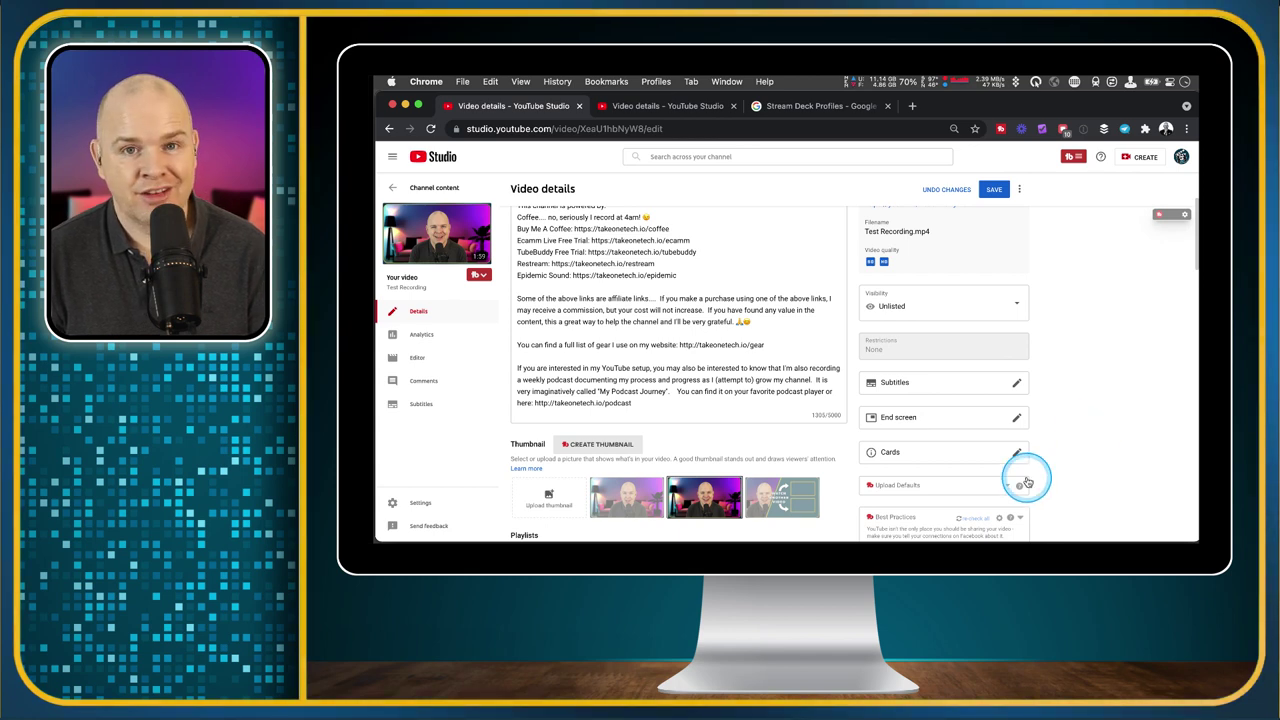
Step: Review the video's title, description and visibility options for saving, publishing or scheduling, and close the options without changing them
{"action": "scroll", "coordinate": [1027, 482], "scroll_direction": "down", "scroll_amount": 3}
{"action": "scroll", "coordinate": [1027, 482], "scroll_direction": "up", "scroll_amount": 3}
{"action": "scroll", "coordinate": [1097, 330], "scroll_direction": "up", "scroll_amount": 3}
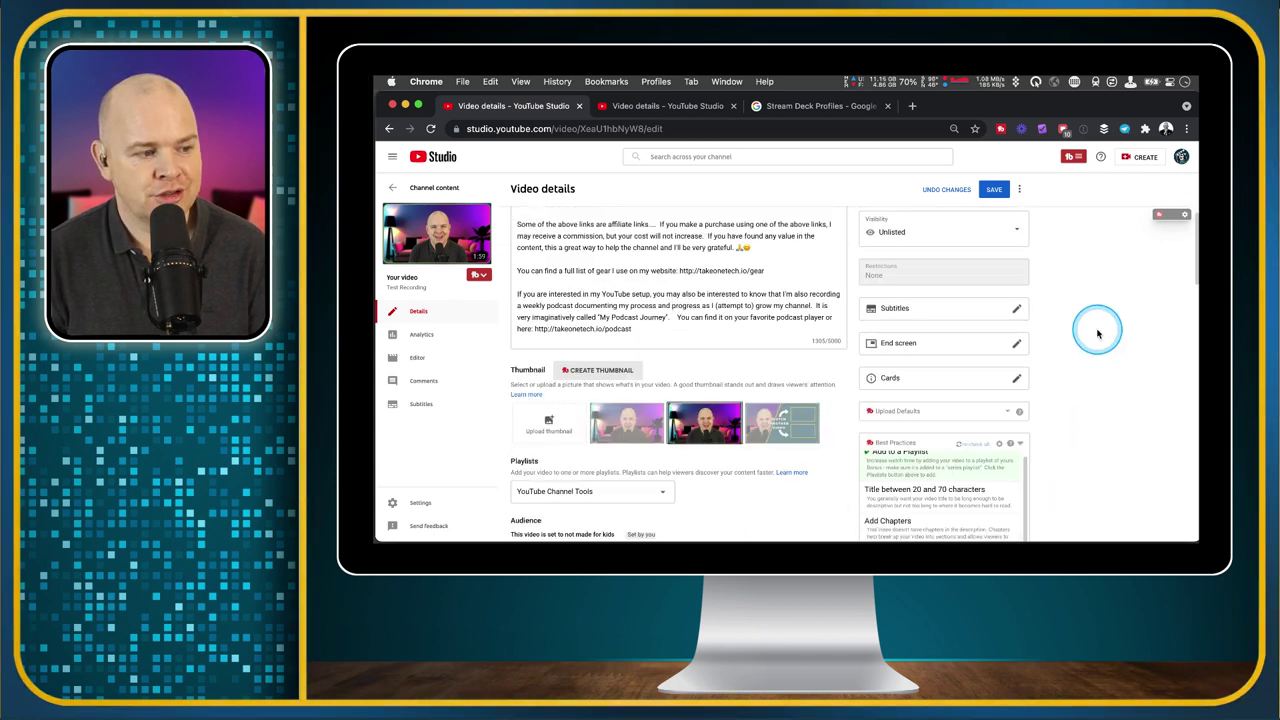
{"action": "scroll", "coordinate": [1097, 330], "scroll_direction": "up", "scroll_amount": 1}
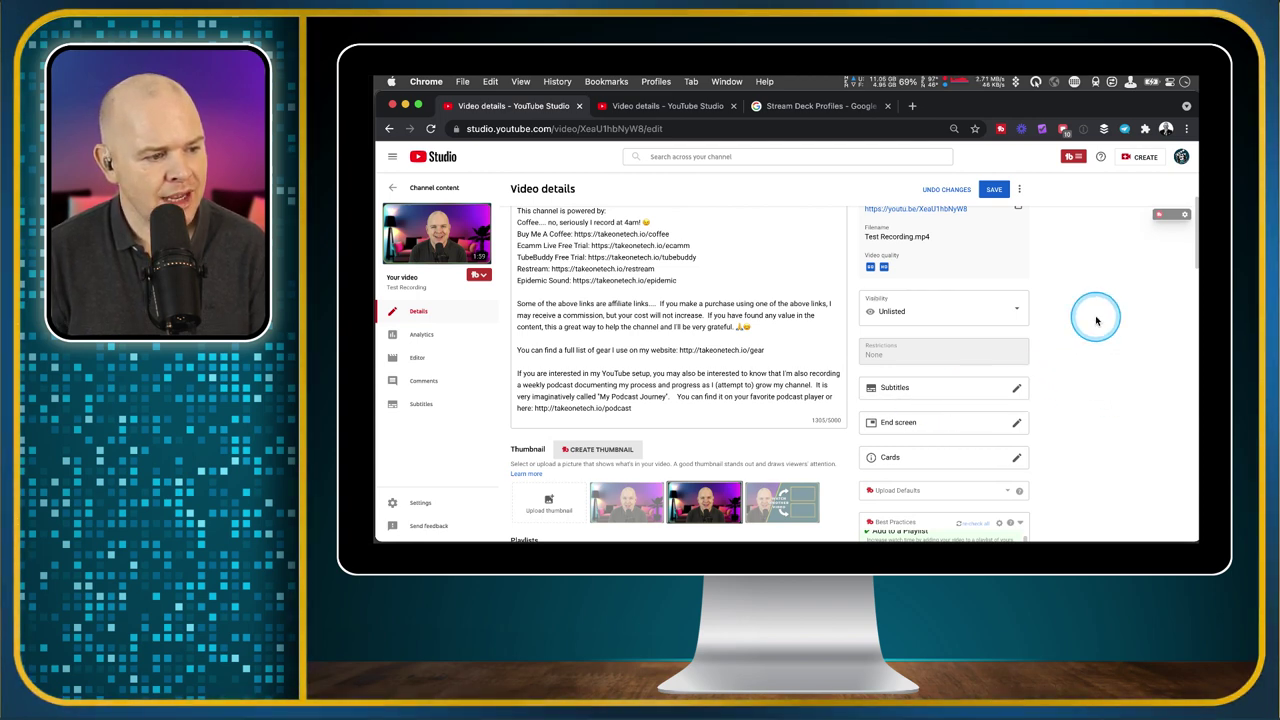
{"action": "scroll", "coordinate": [1092, 320], "scroll_direction": "up", "scroll_amount": 1}
{"action": "scroll", "coordinate": [1096, 320], "scroll_direction": "up", "scroll_amount": 2}
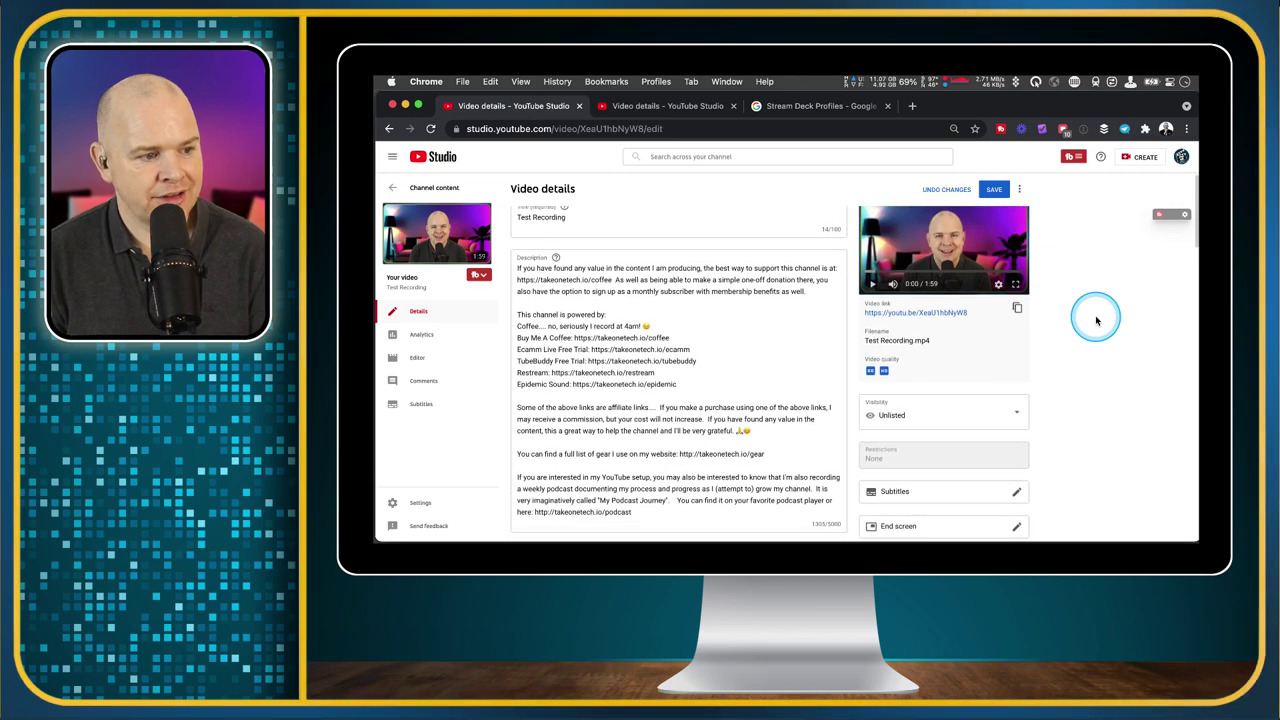
{"action": "scroll", "coordinate": [1075, 400], "scroll_direction": "down", "scroll_amount": 2}
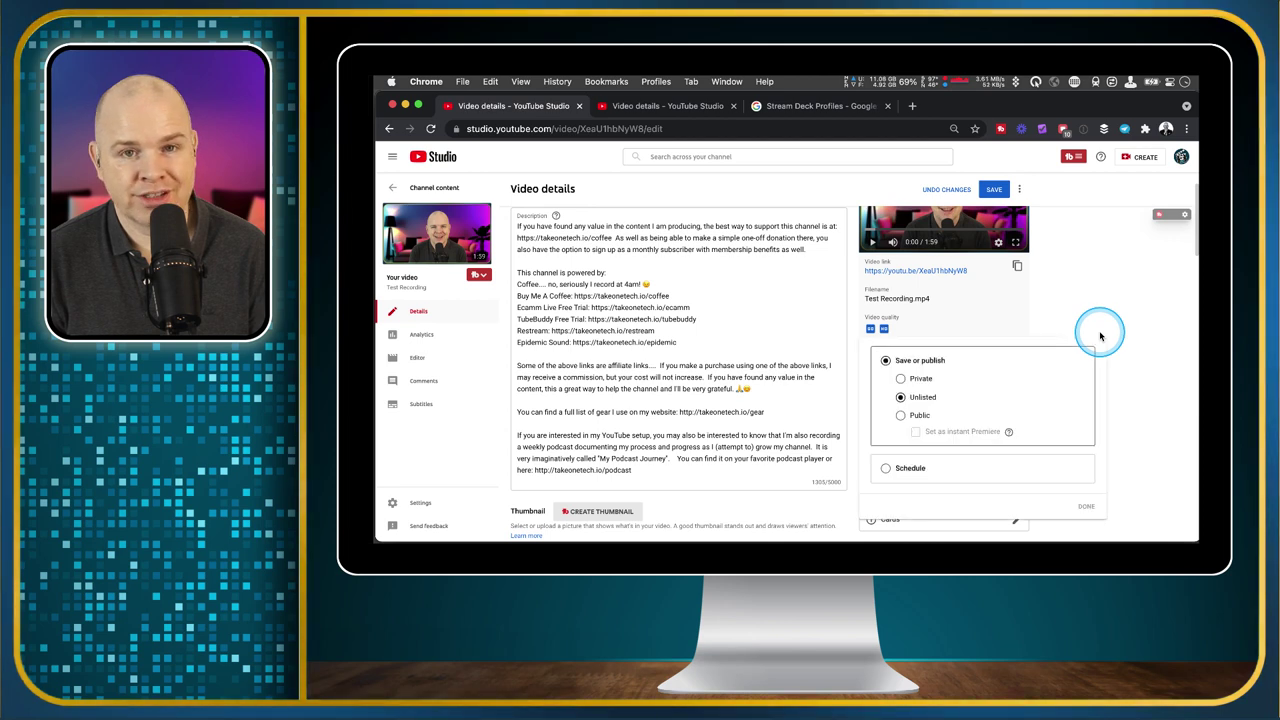
{"action": "left_click", "coordinate": [1116, 360]}
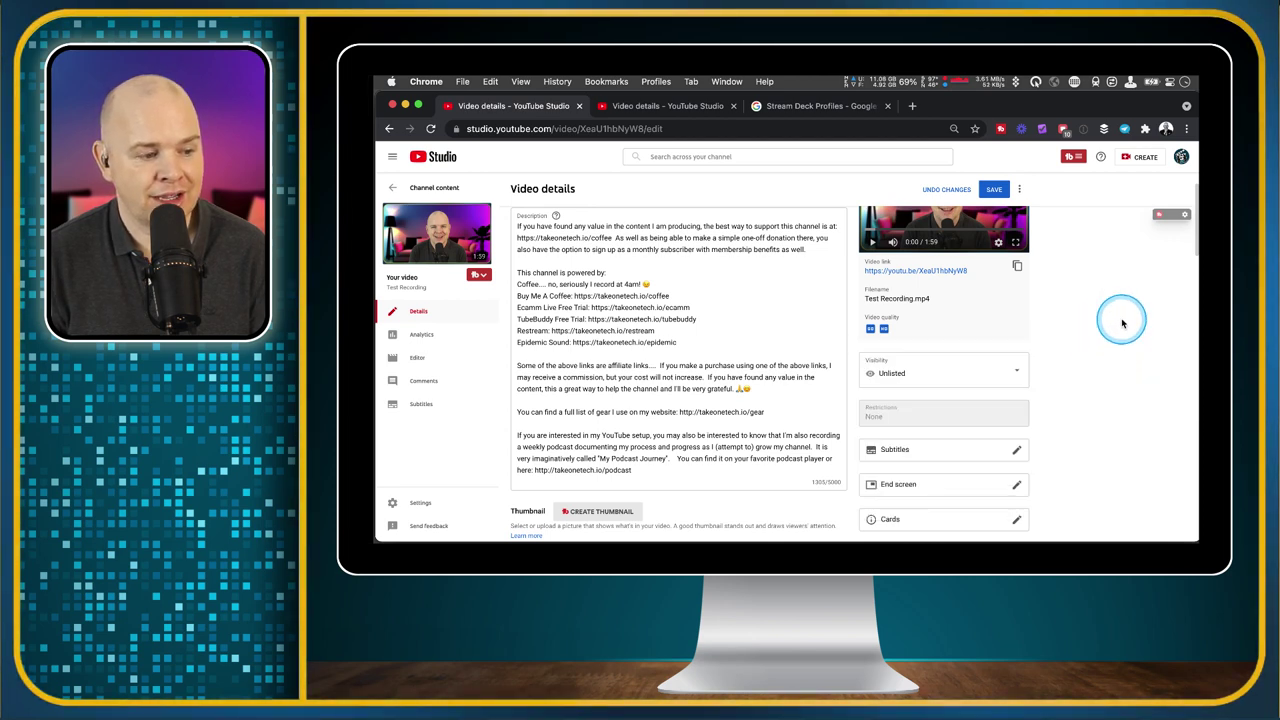